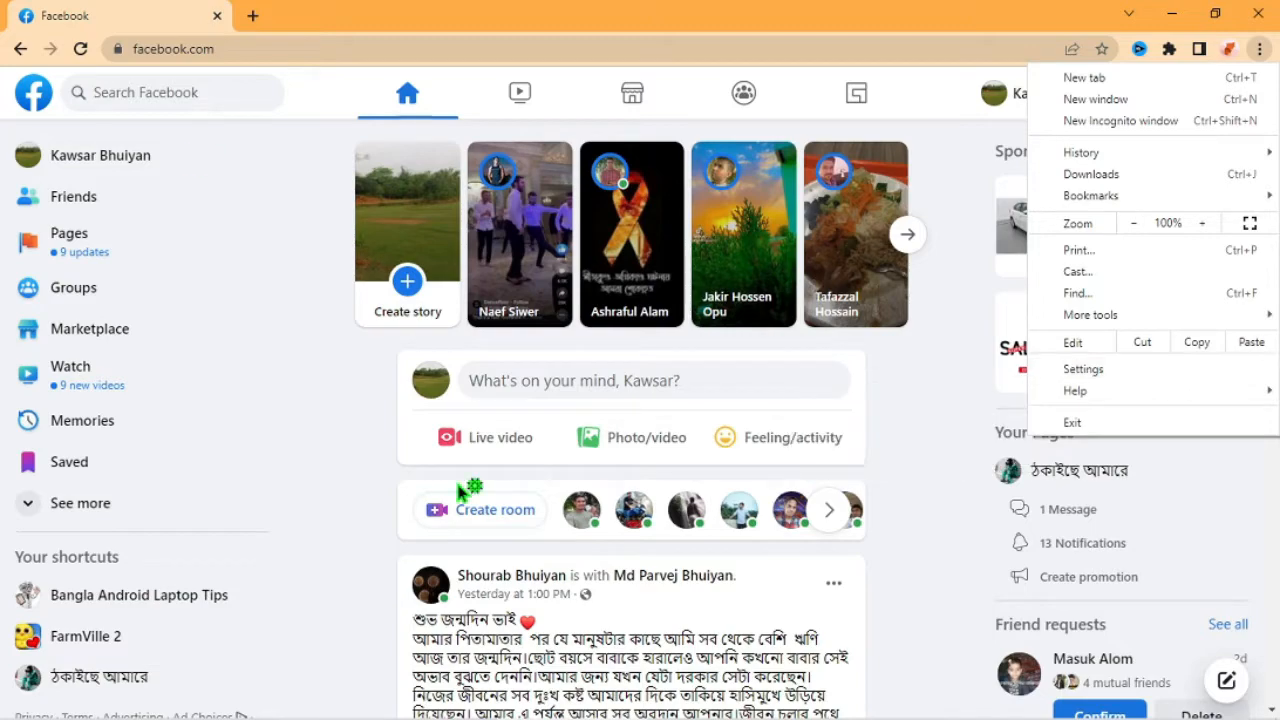
Open the list of managed Pages and start creating a new Page
left_click(345, 97)
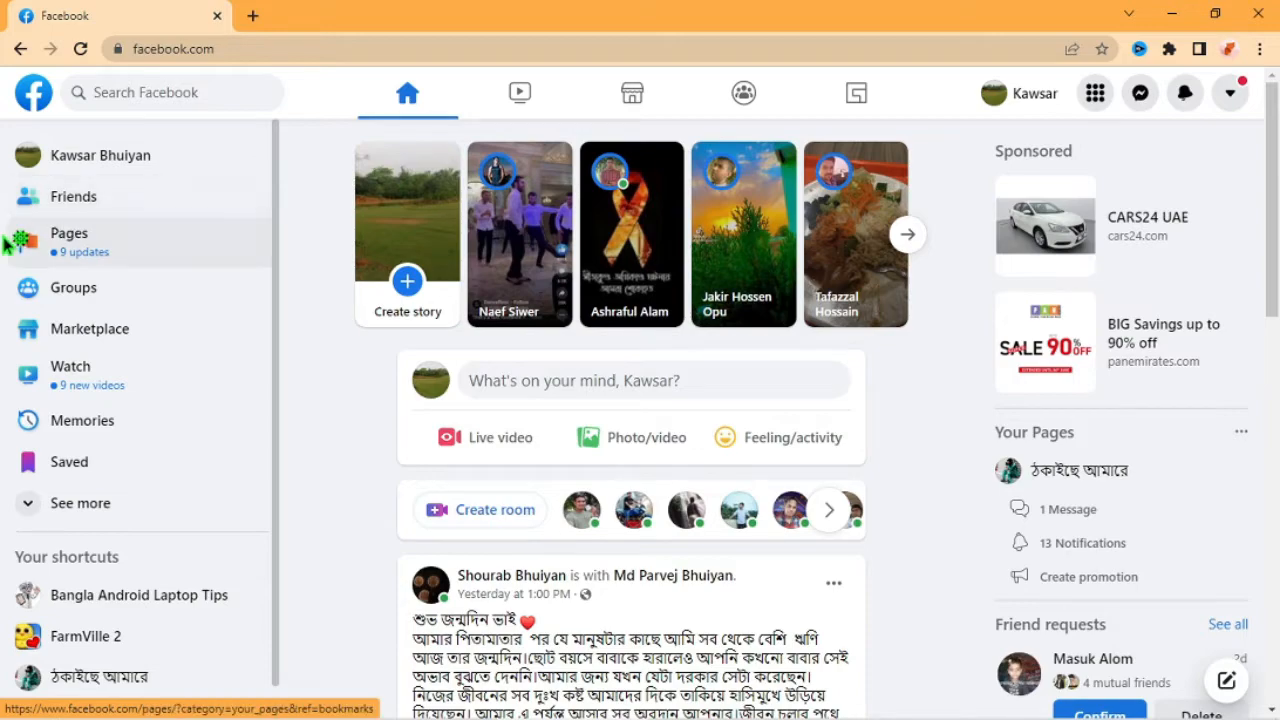
left_click(100, 245)
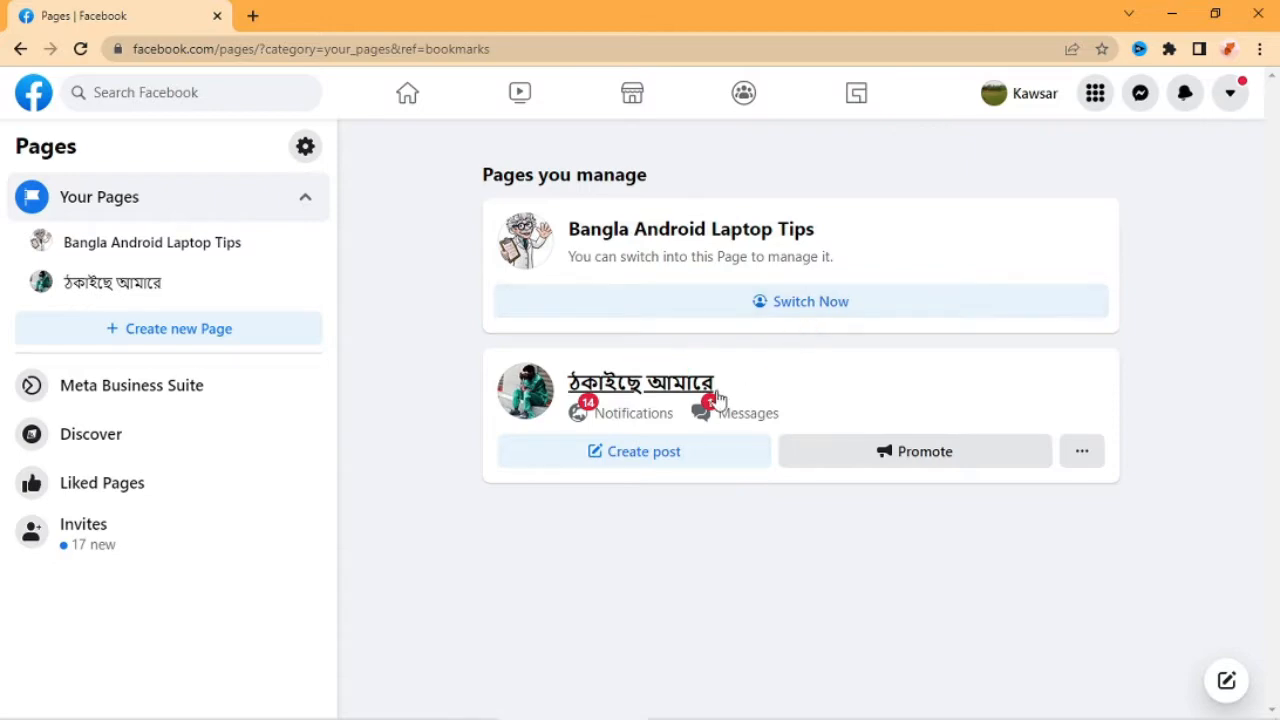
left_click(182, 341)
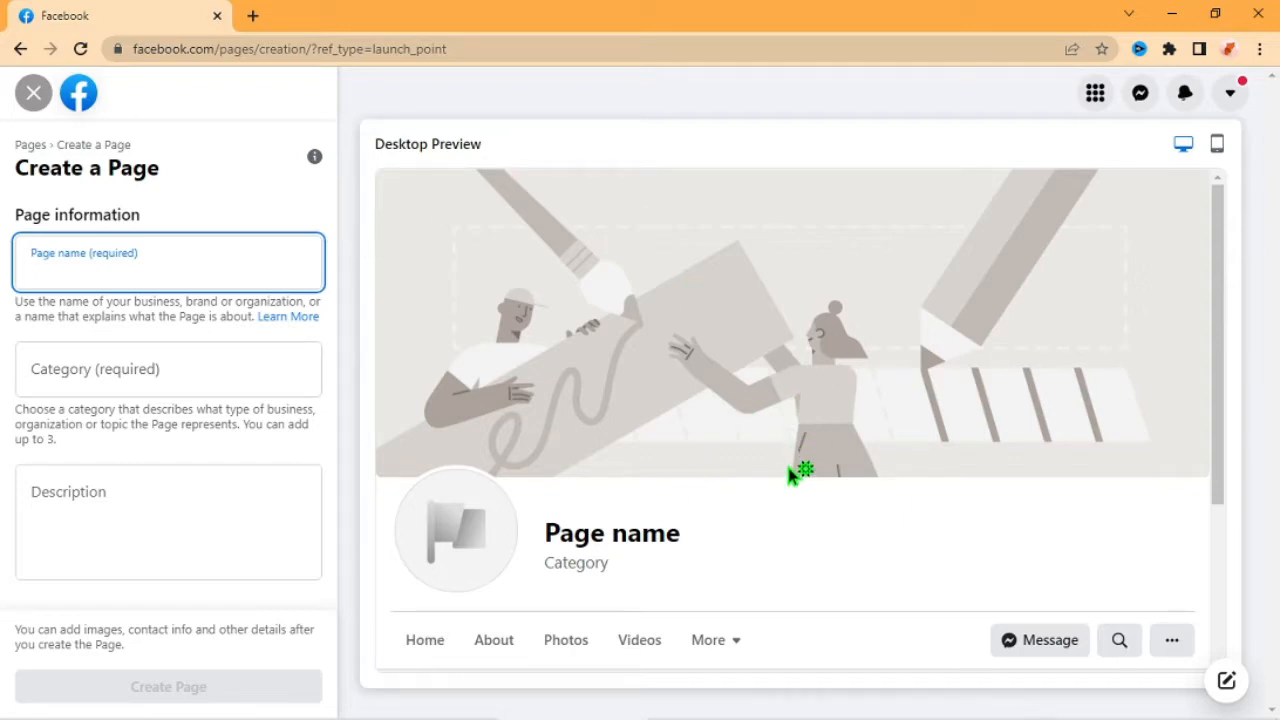
Switch the new Page's preview from desktop to mobile
scroll(705, 405, "down", 2)
scroll(655, 453, "up", 2)
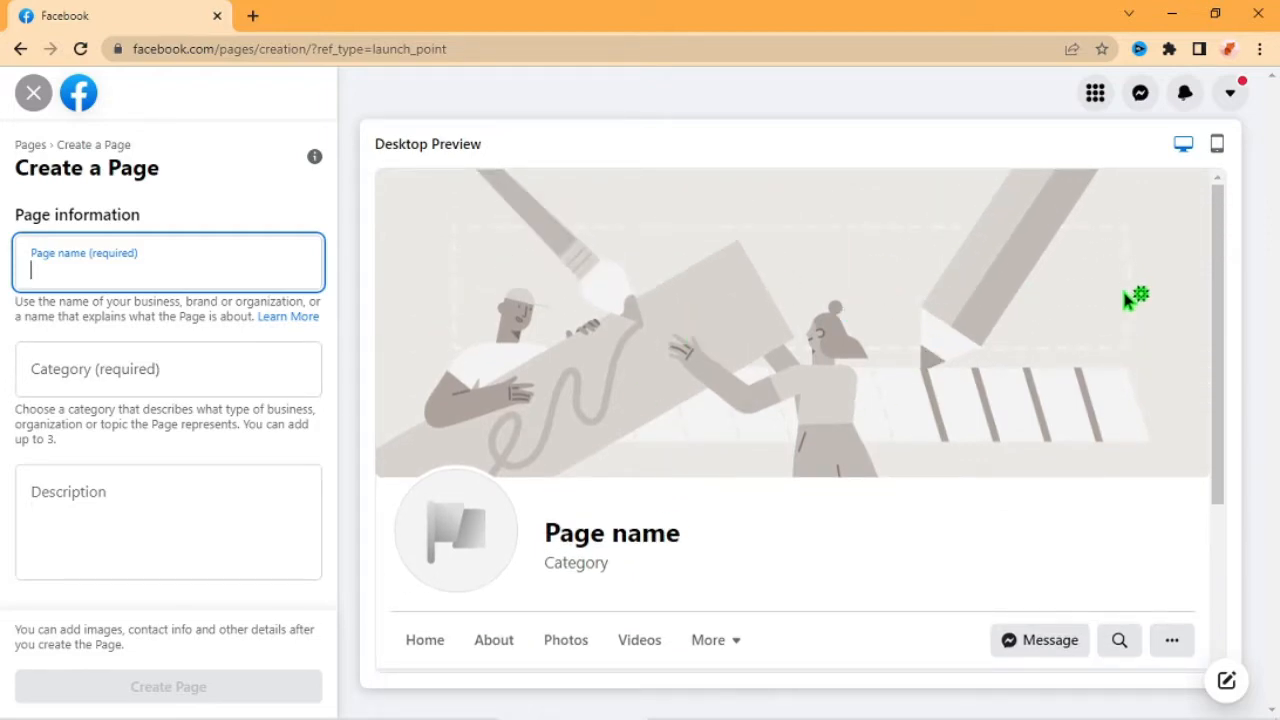
left_click(1180, 150)
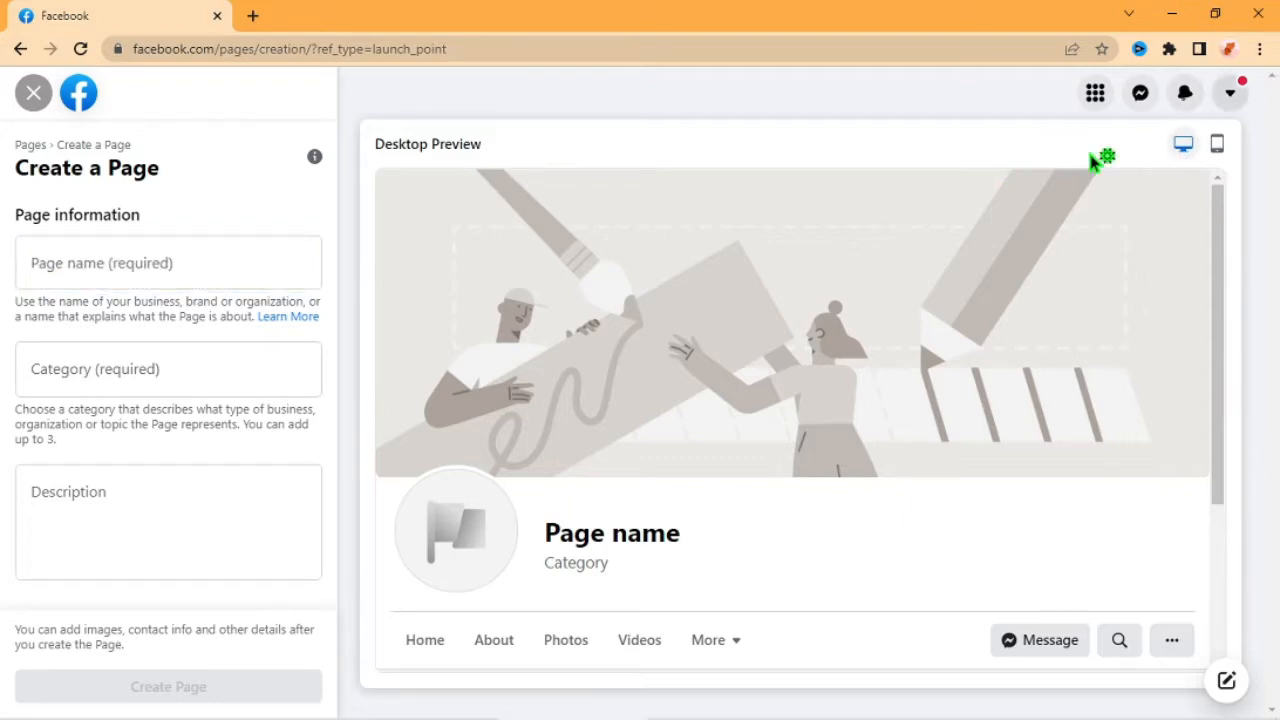
left_click(1216, 148)
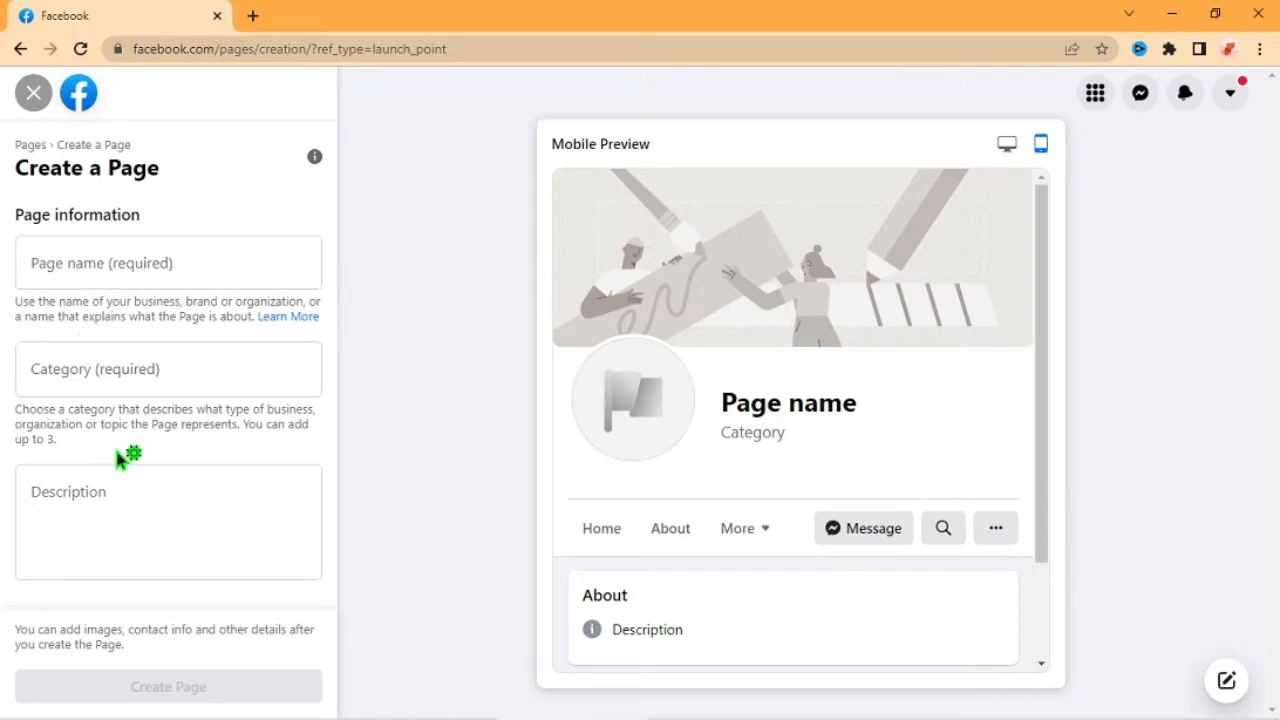
Name the new Page "Test BD Vlog"
left_click(106, 262)
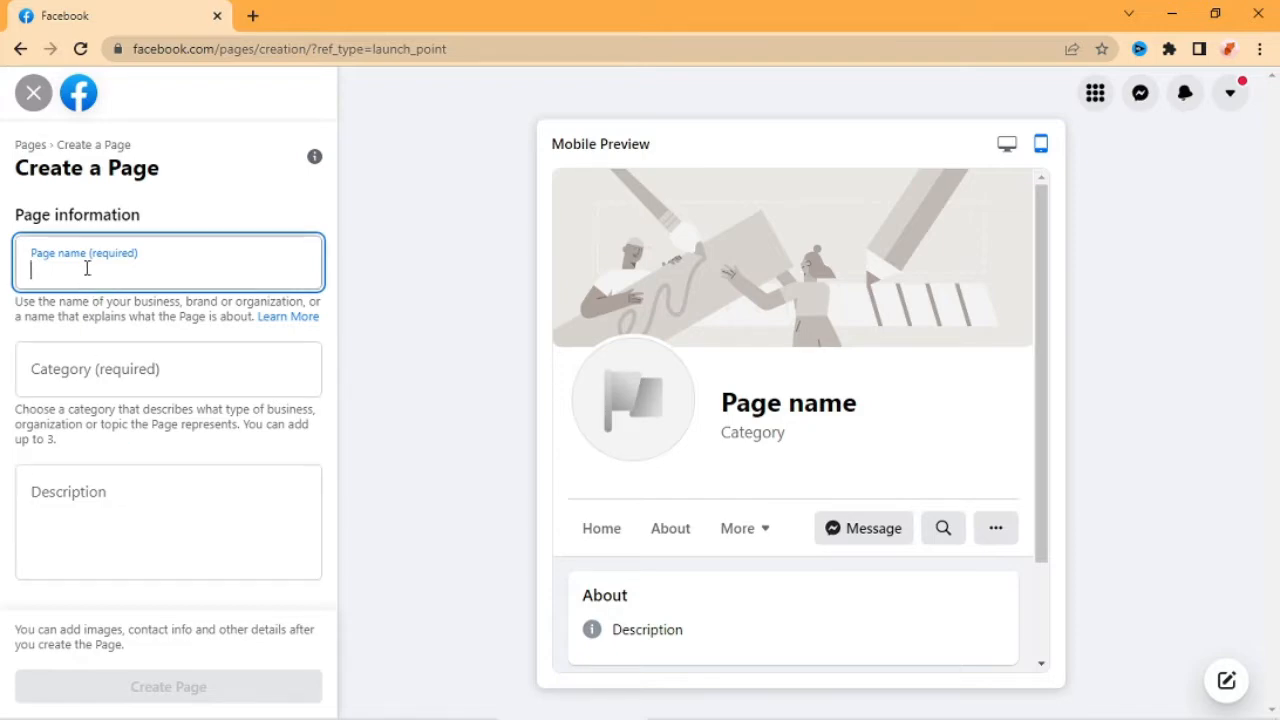
type("Tes")
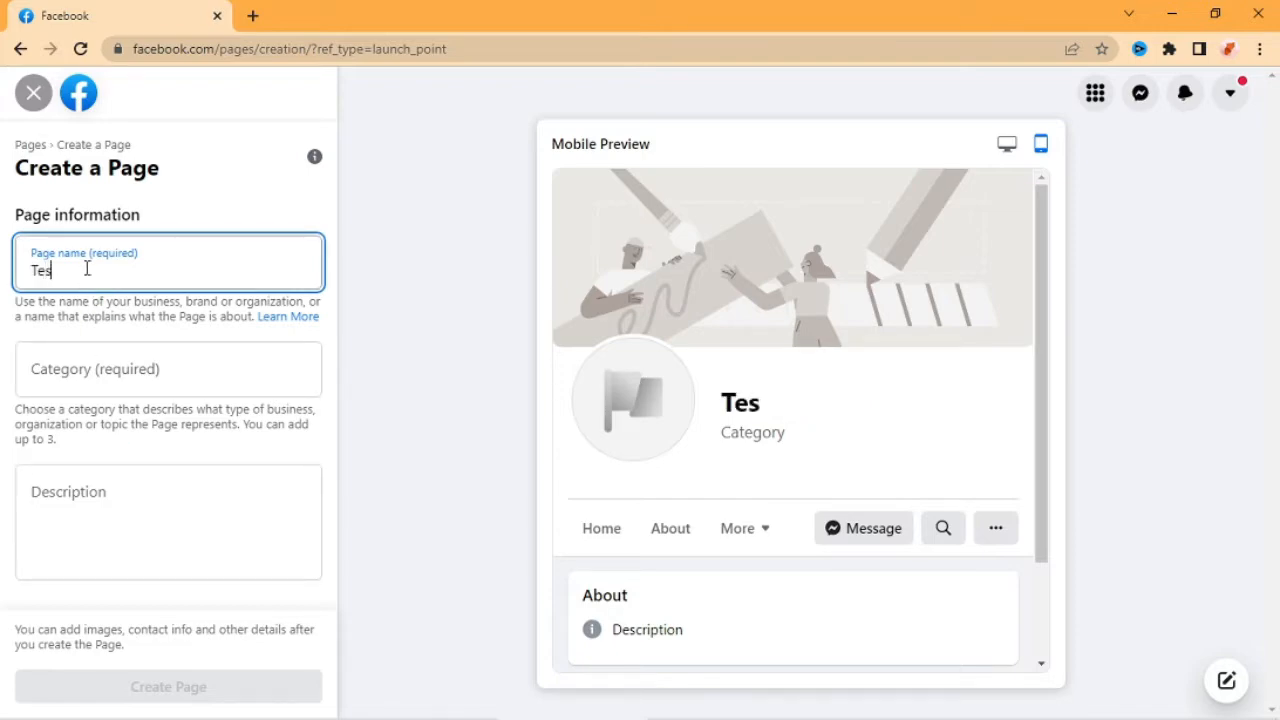
type("t")
type("BD Vlog")
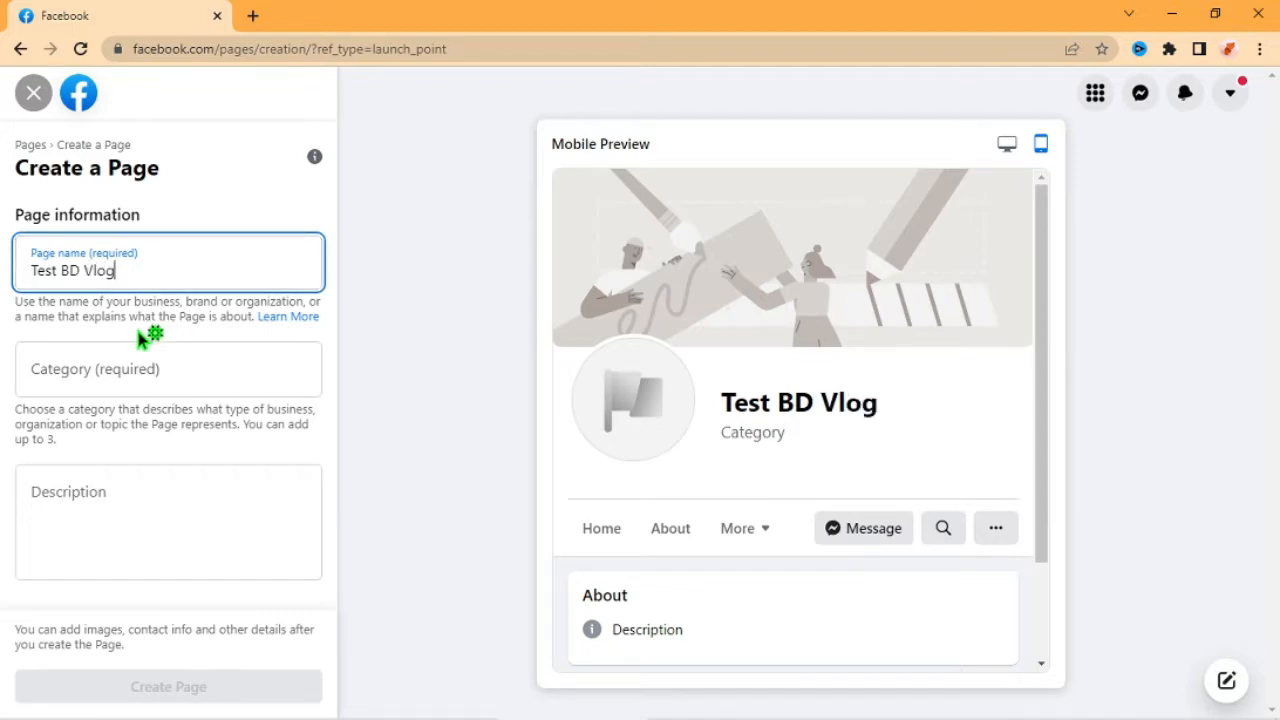
left_click(723, 409)
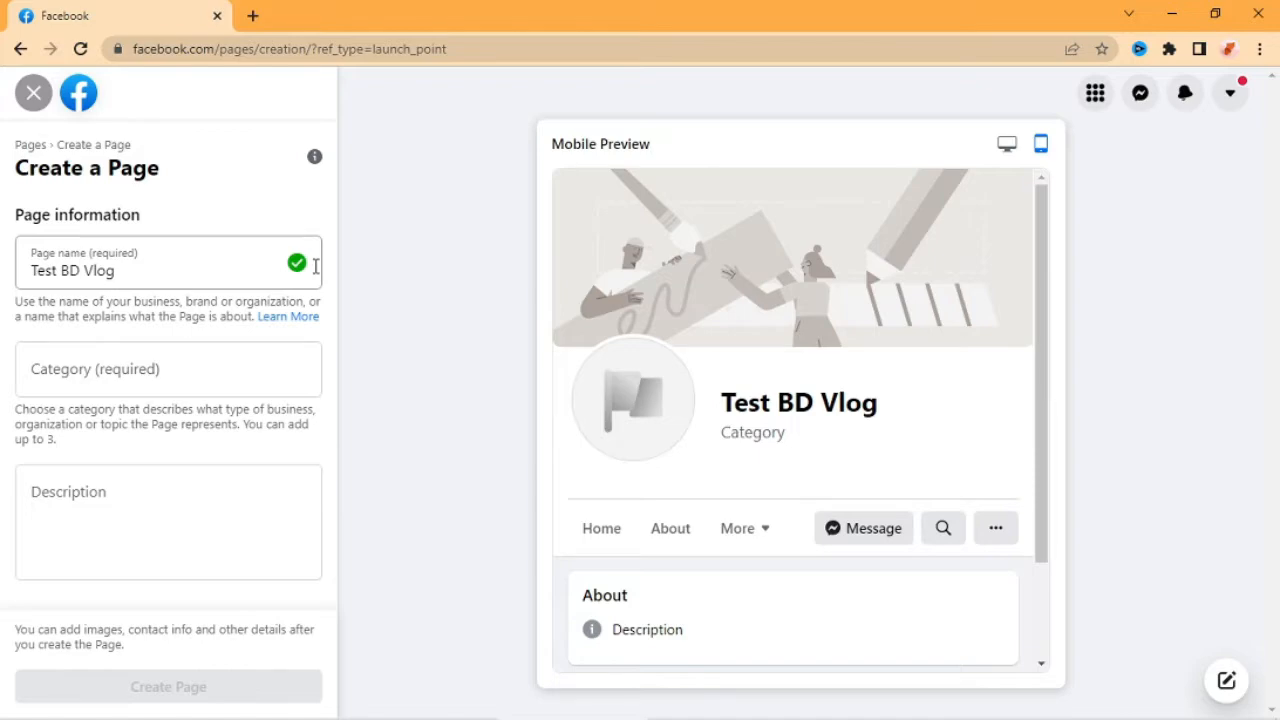
Try to enter "Vlog" as the Page's category
left_click(69, 381)
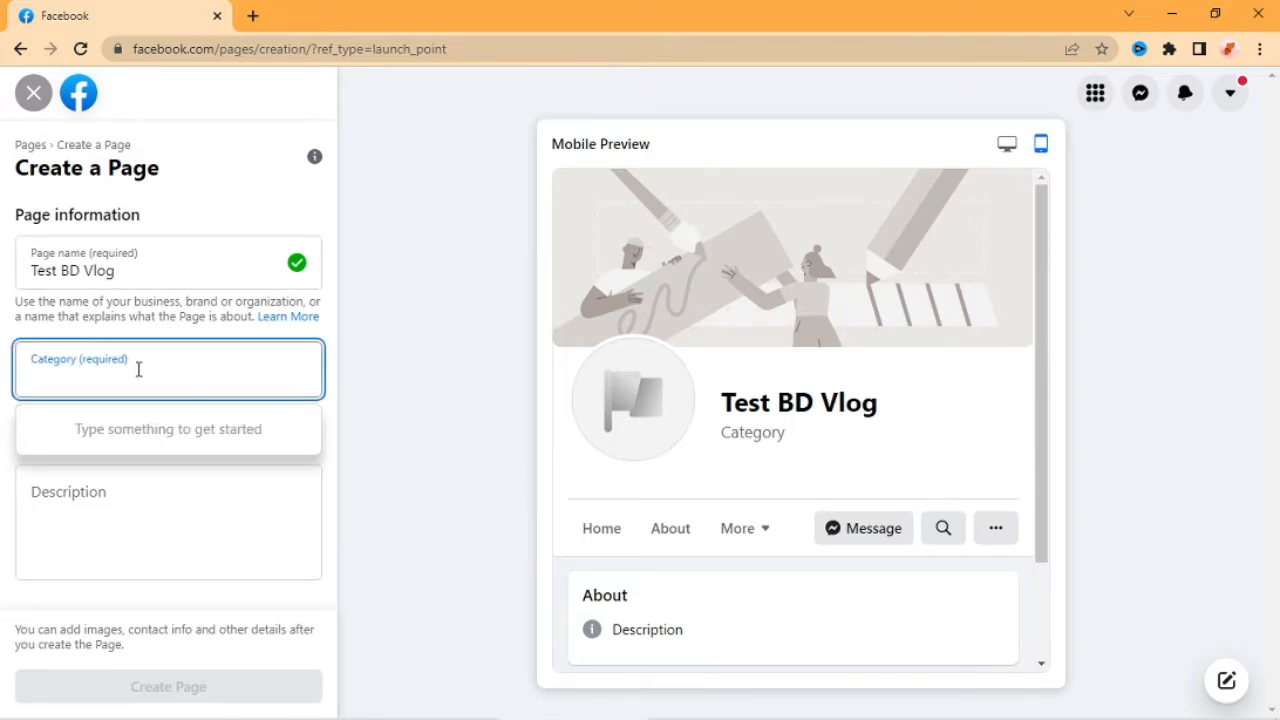
type("Vlog")
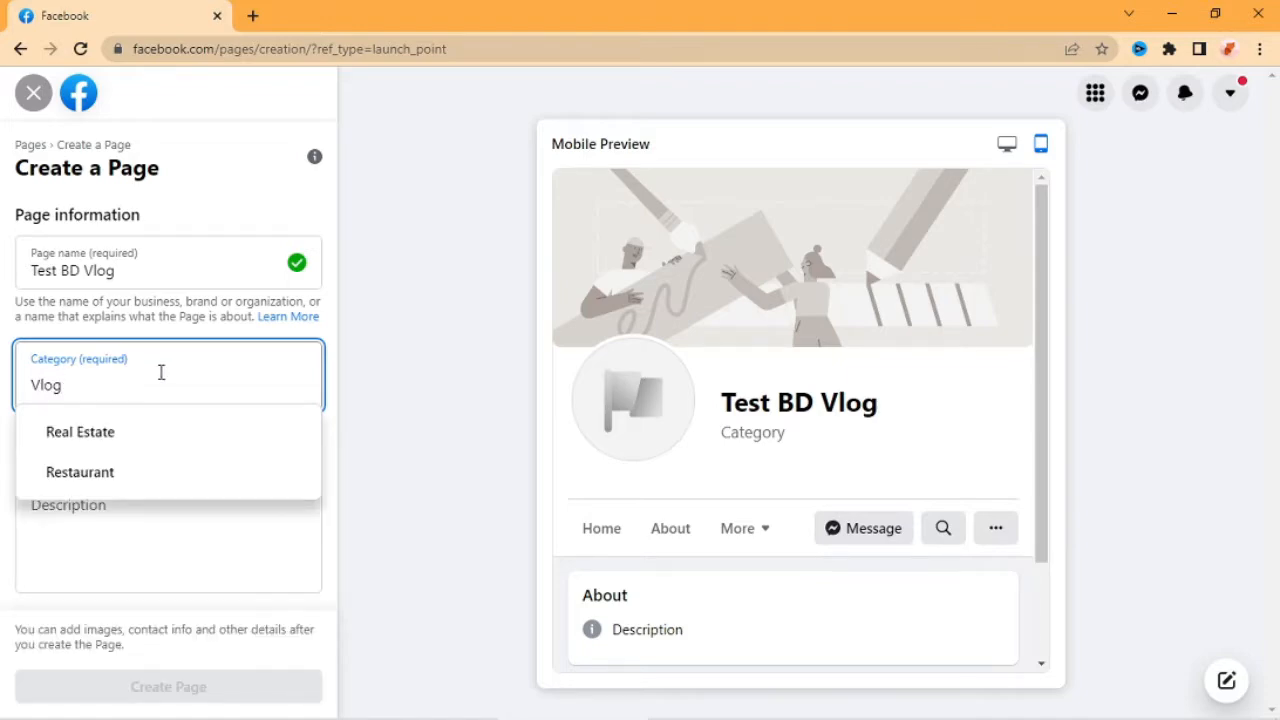
left_click(369, 406)
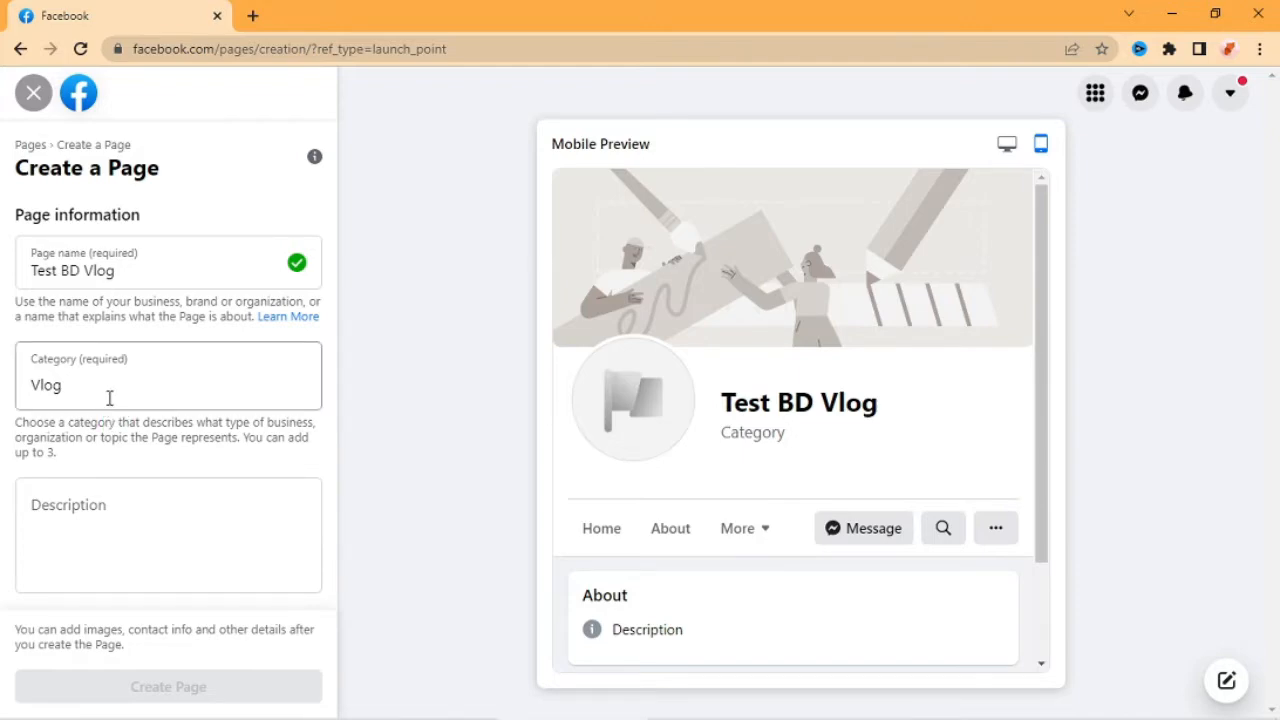
Write a Page description that greets friends, introduces the owner by first name and asks them to support the new vlog fb page
left_click(78, 510)
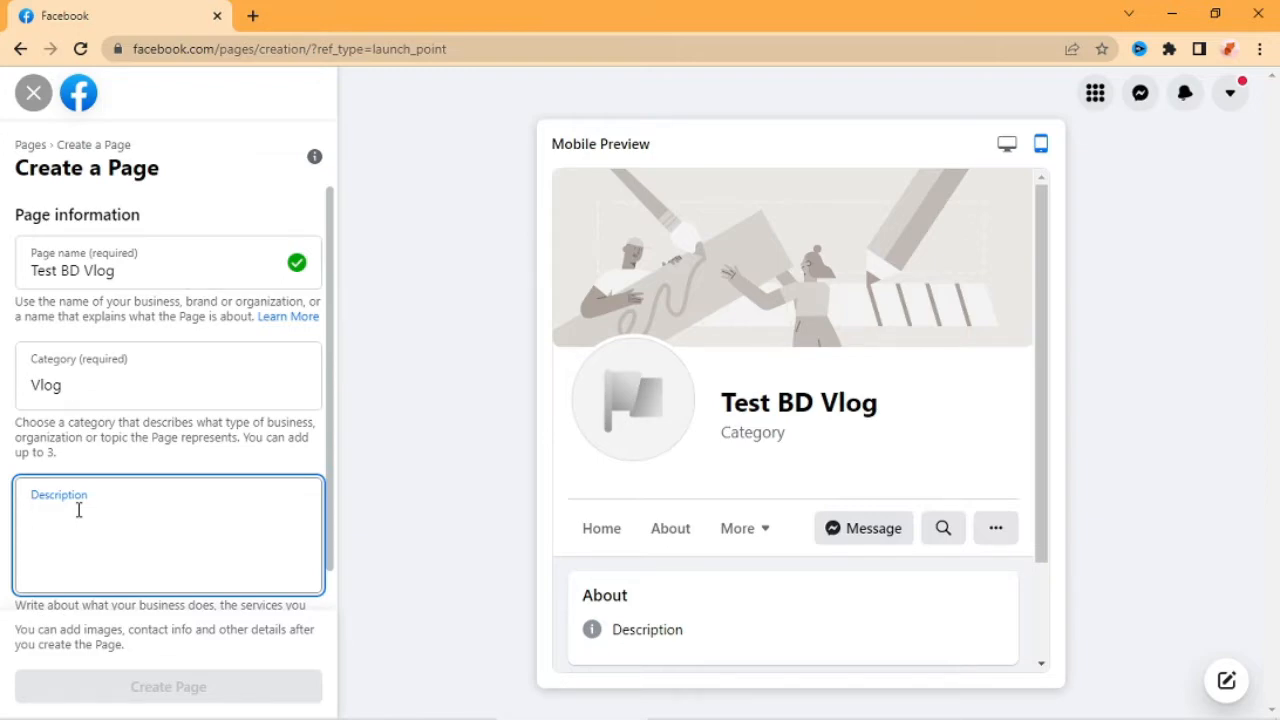
type("Hi fr")
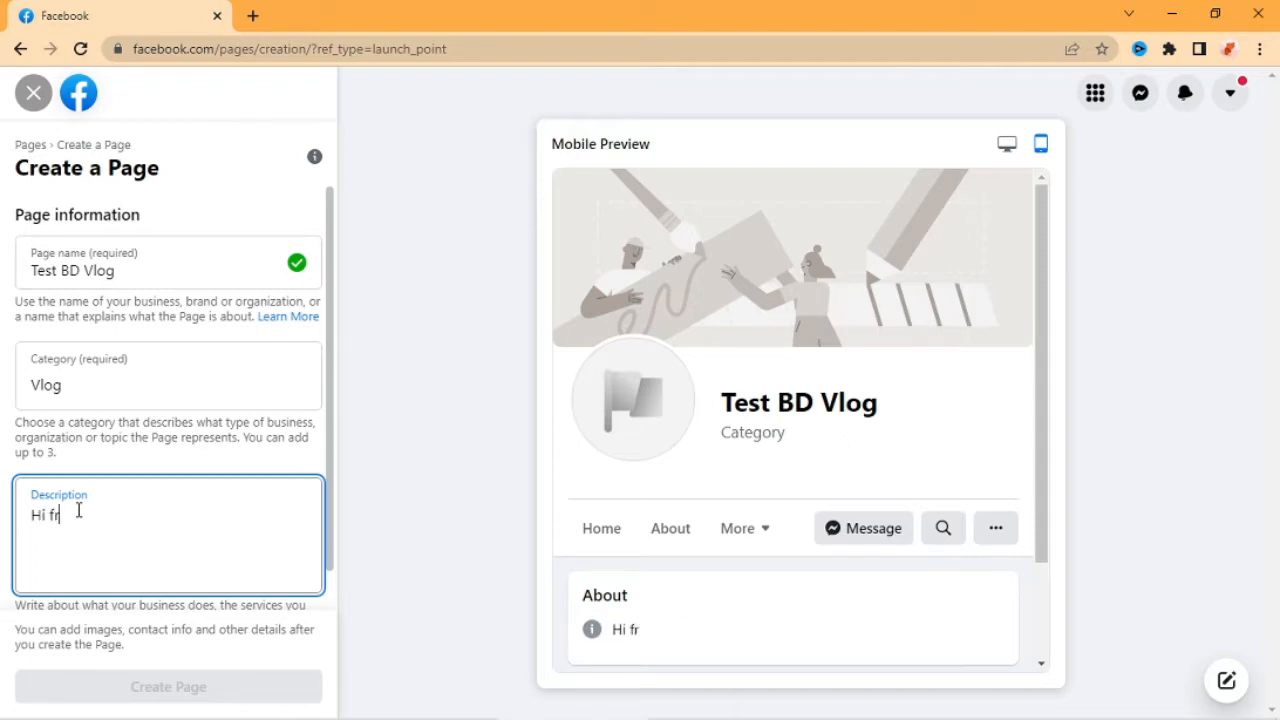
type("ei")
key("BackSpace")
key("BackSpace")
type("iends")
type("this is kawsar and my new vlog fb page please support")
type(" me")
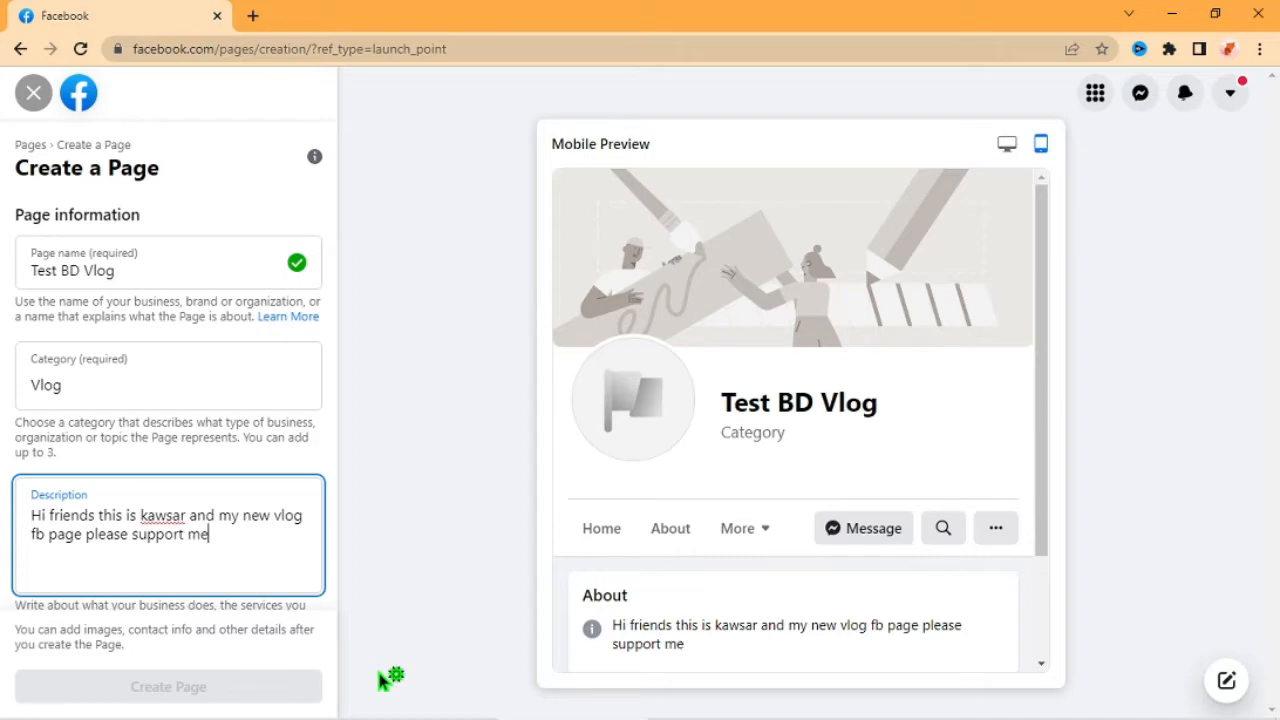
left_click(540, 449)
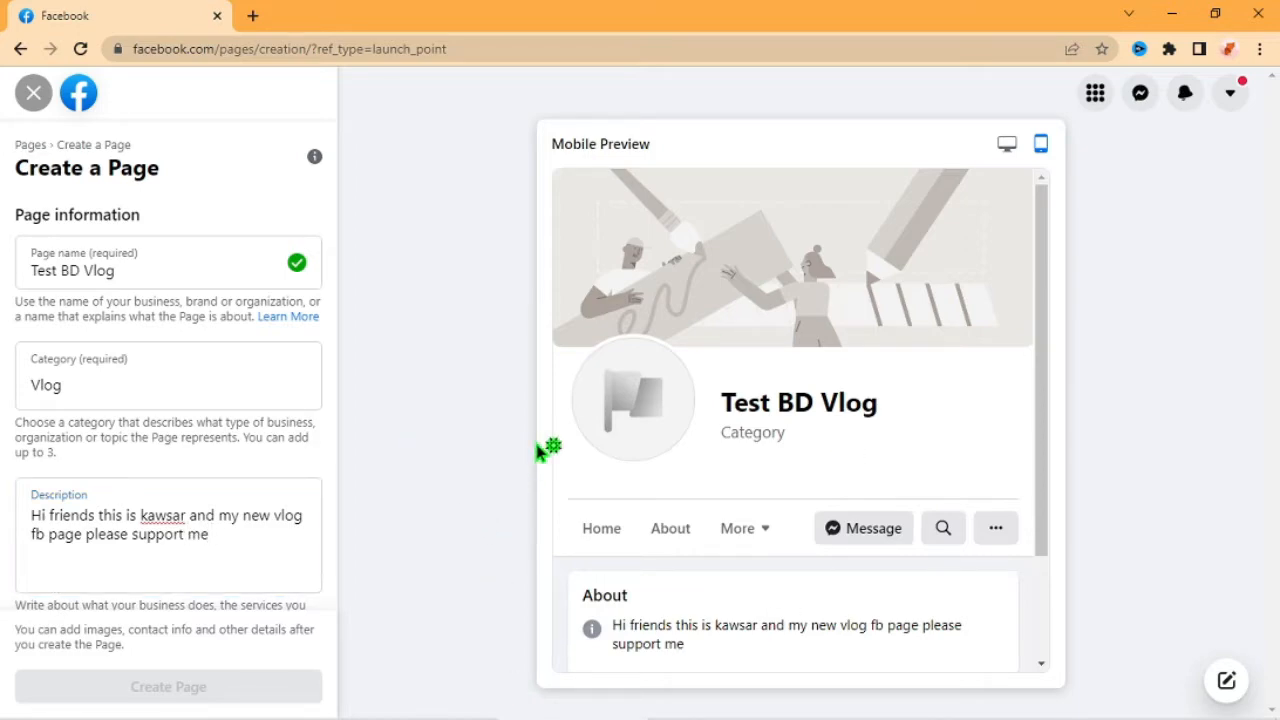
Try Real Estate as the Page's category, and remove it again
scroll(250, 445, "down", 1)
scroll(250, 445, "down", 1)
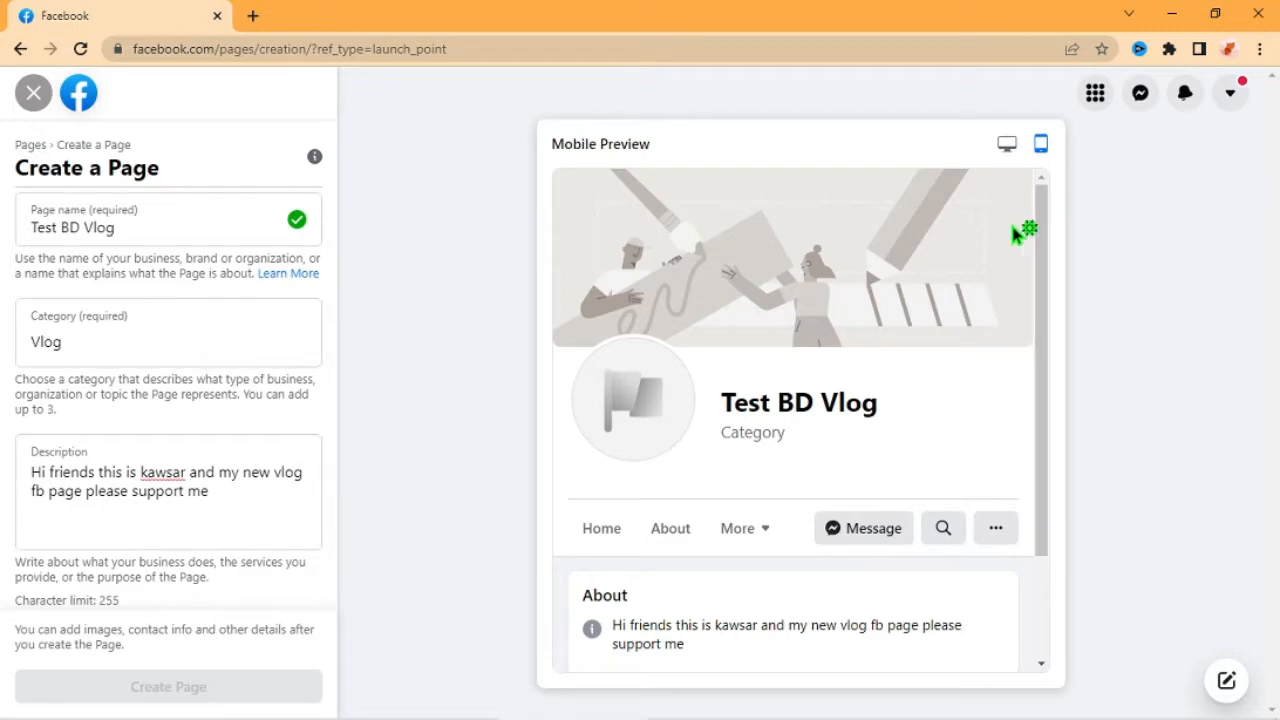
scroll(1017, 229, "down", 2)
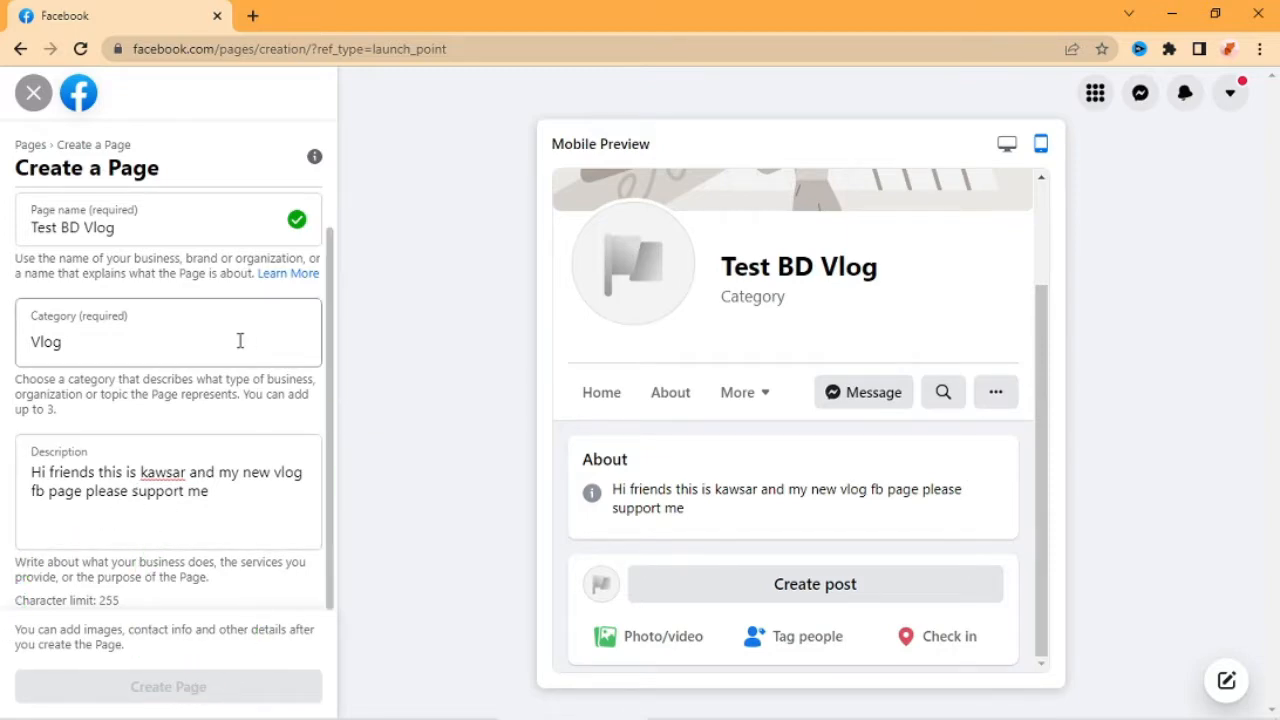
left_click(133, 353)
left_click(114, 452)
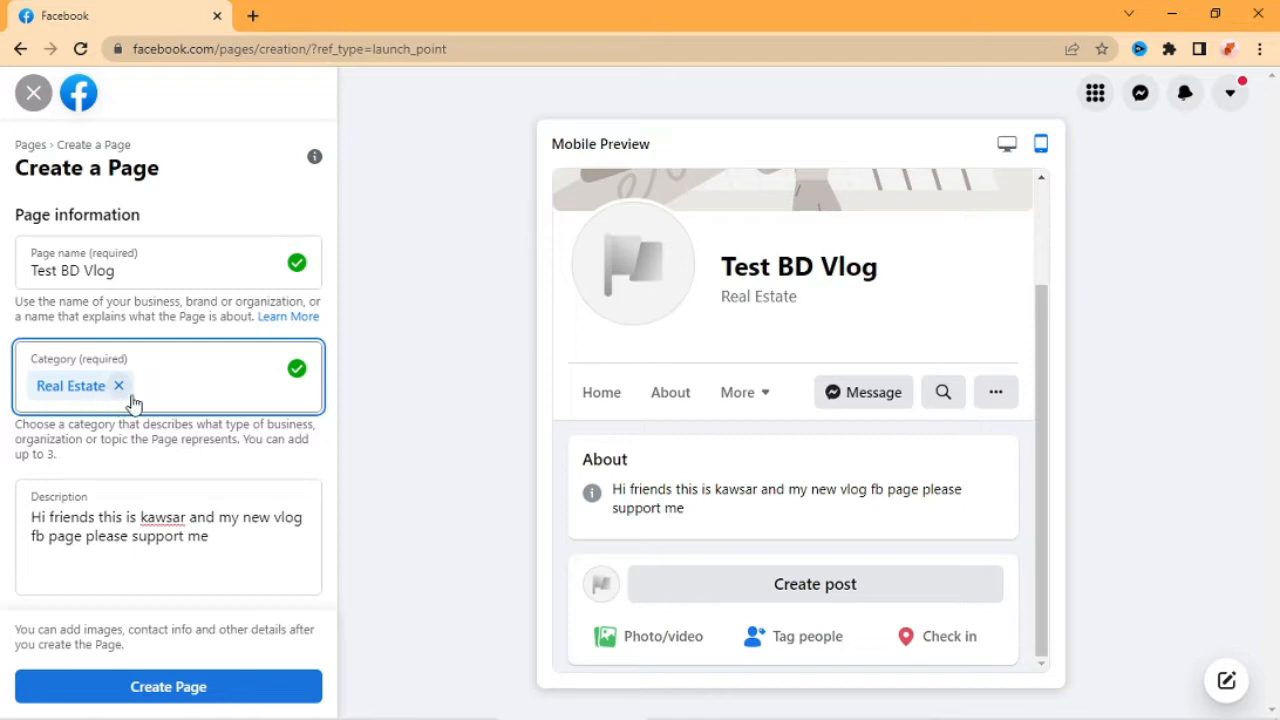
left_click(155, 402)
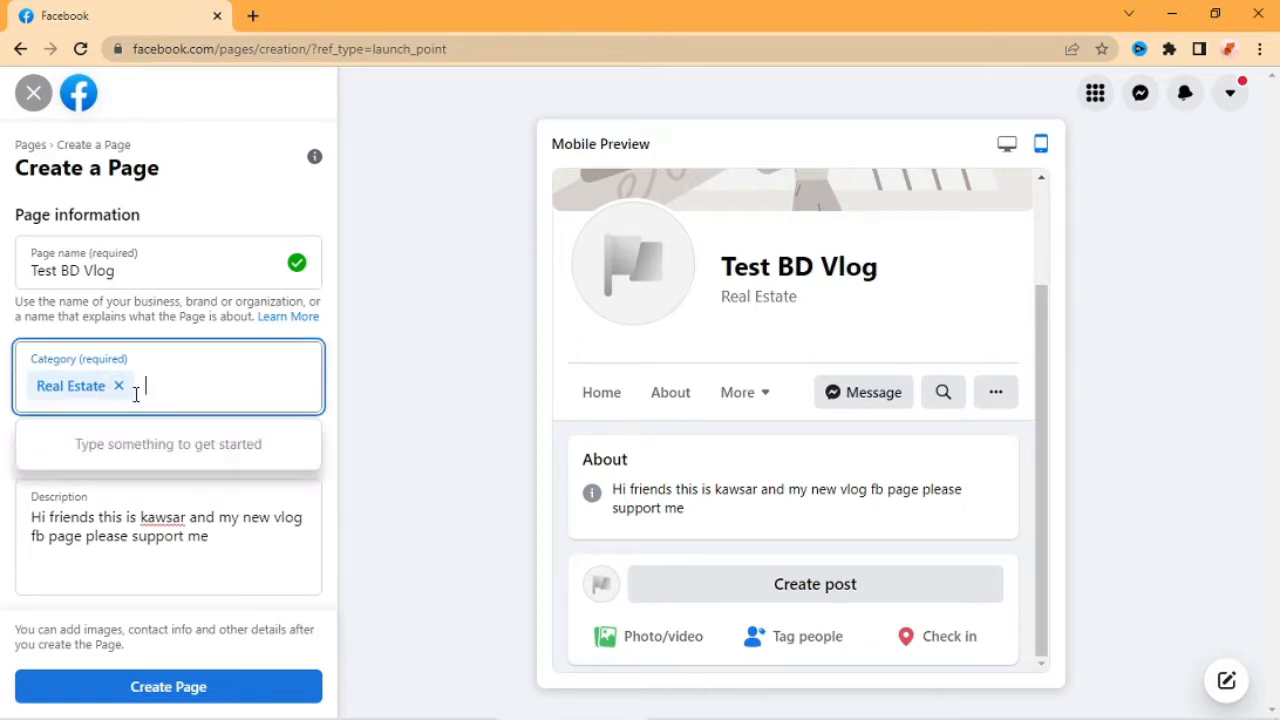
left_click(118, 385)
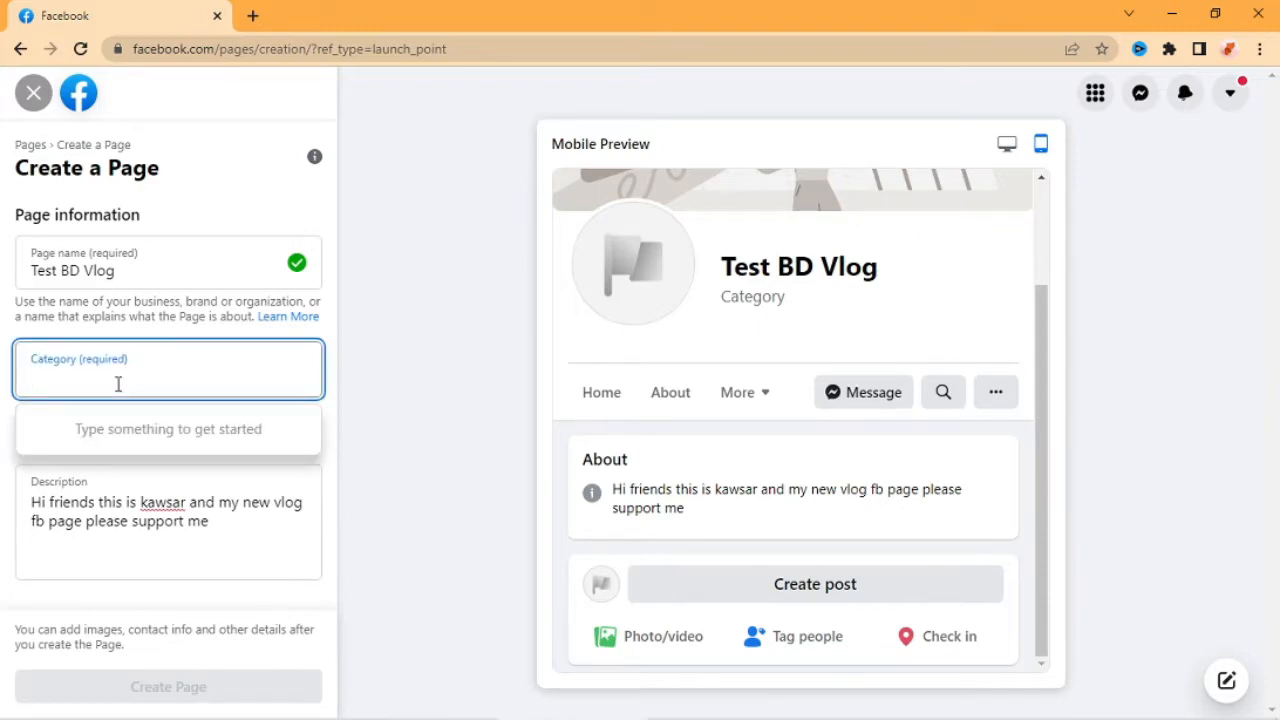
Search the categories for "en" and set the Page's category to Entertainment website
type("en")
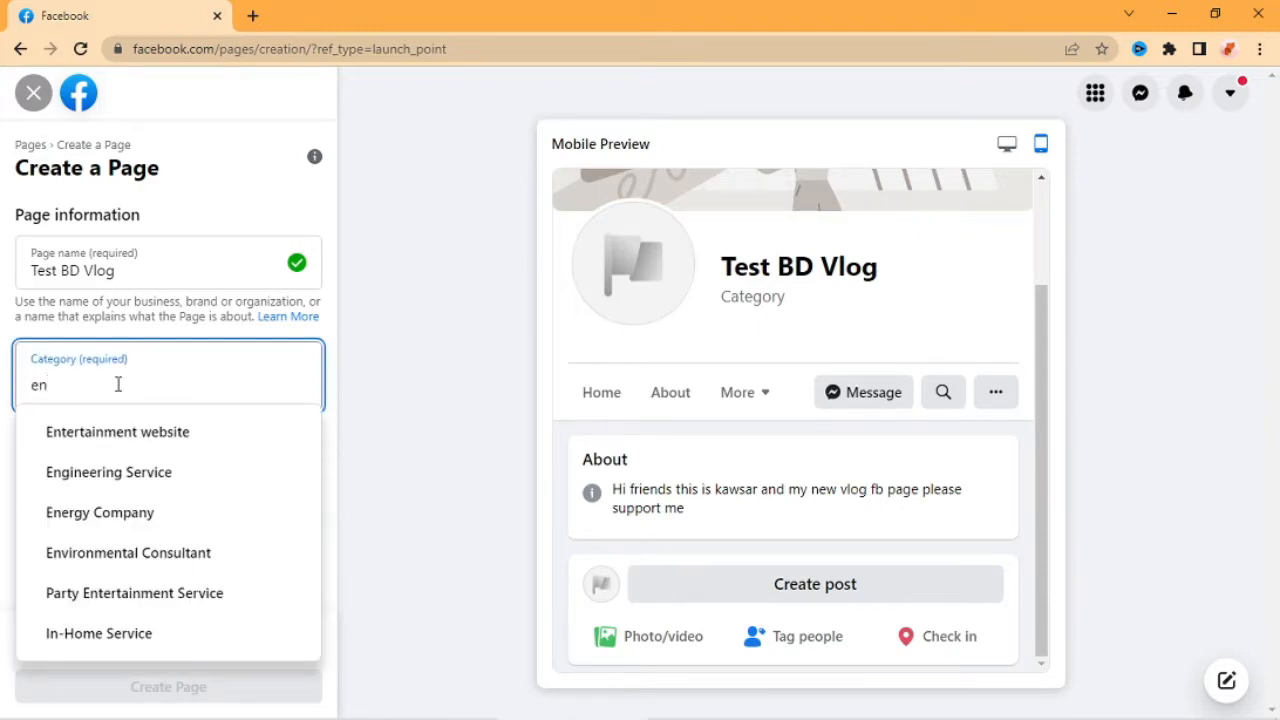
left_click(152, 442)
left_click(364, 472)
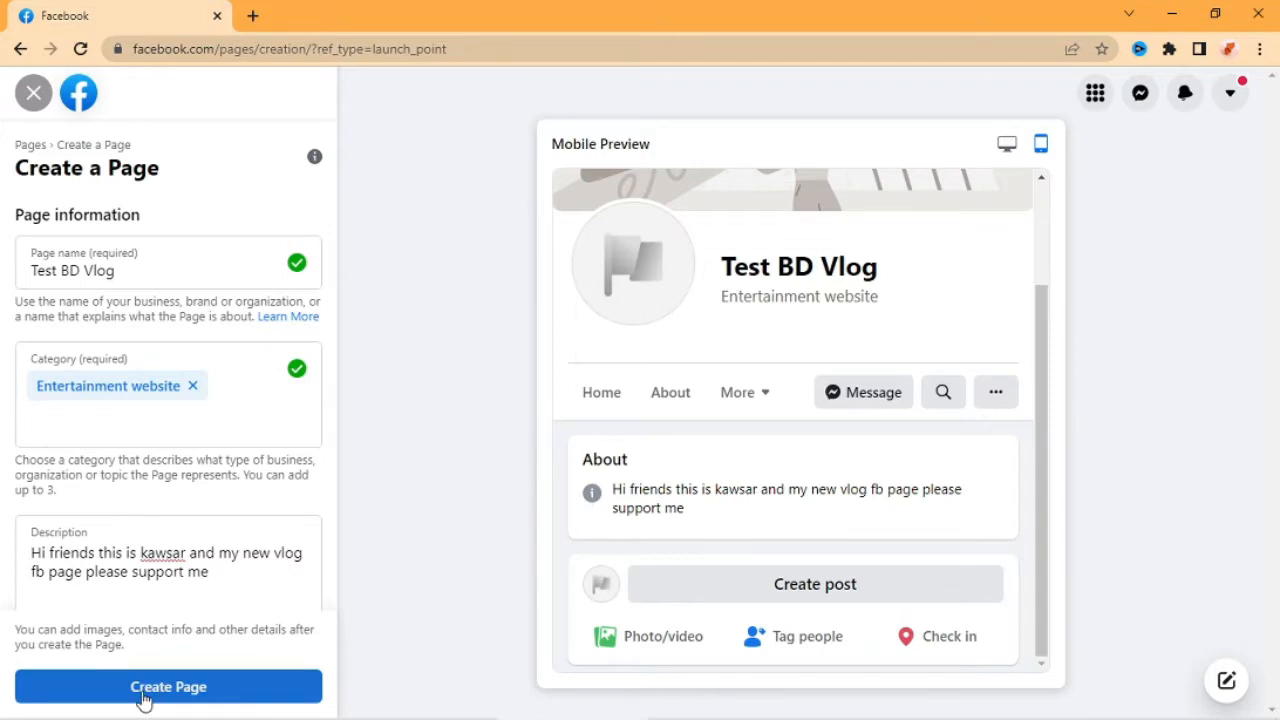
Check the Page in the mobile preview and create it with the entered information
scroll(1025, 318, "up", 1)
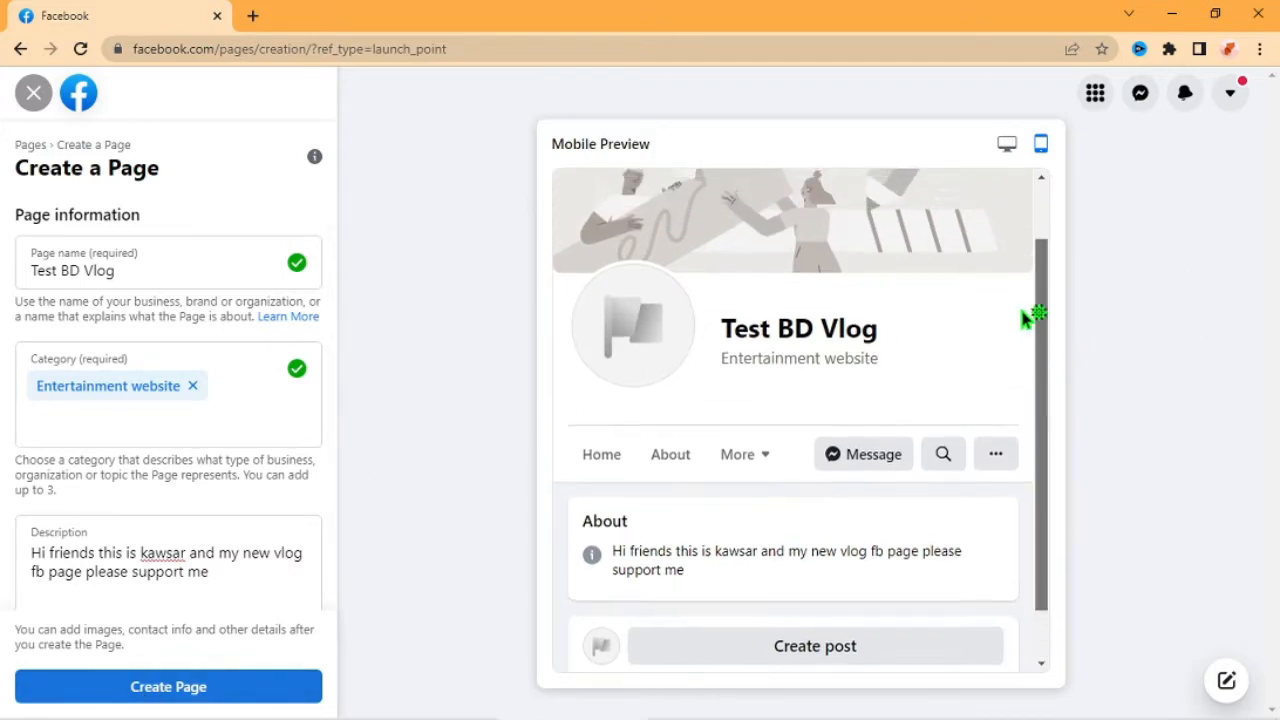
scroll(1027, 260, "up", 1)
scroll(1040, 357, "down", 2)
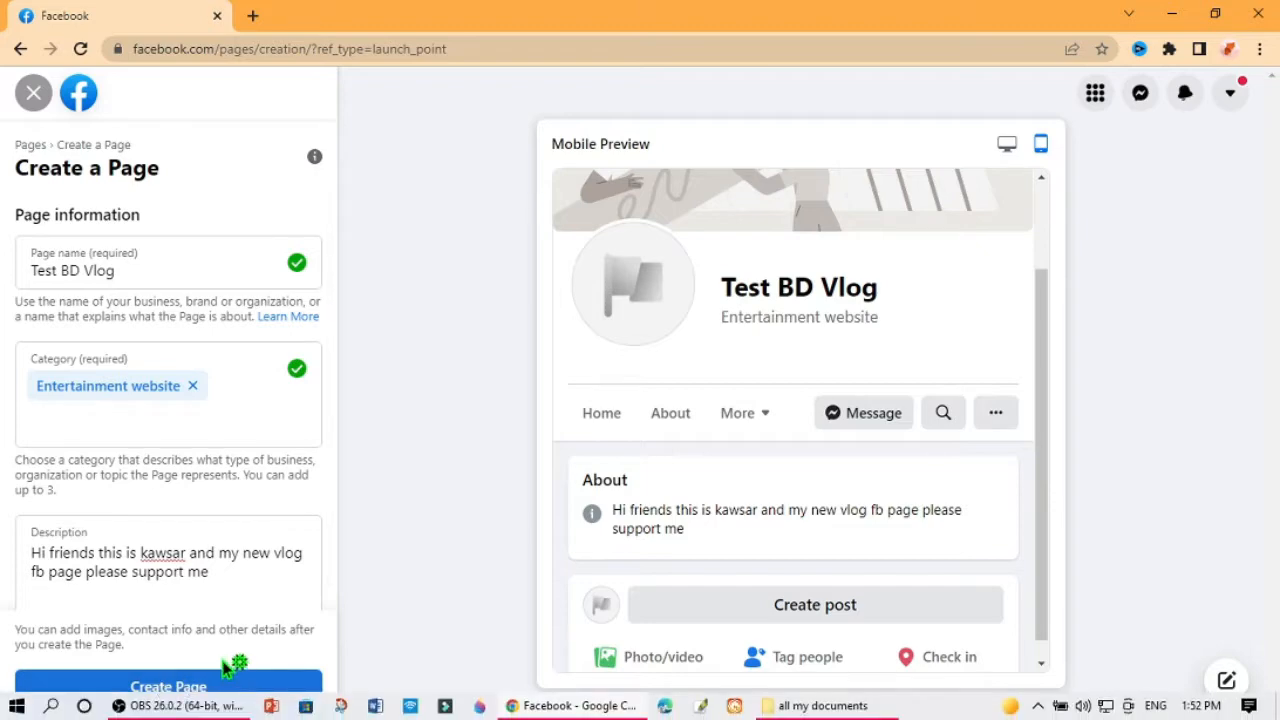
left_click(199, 686)
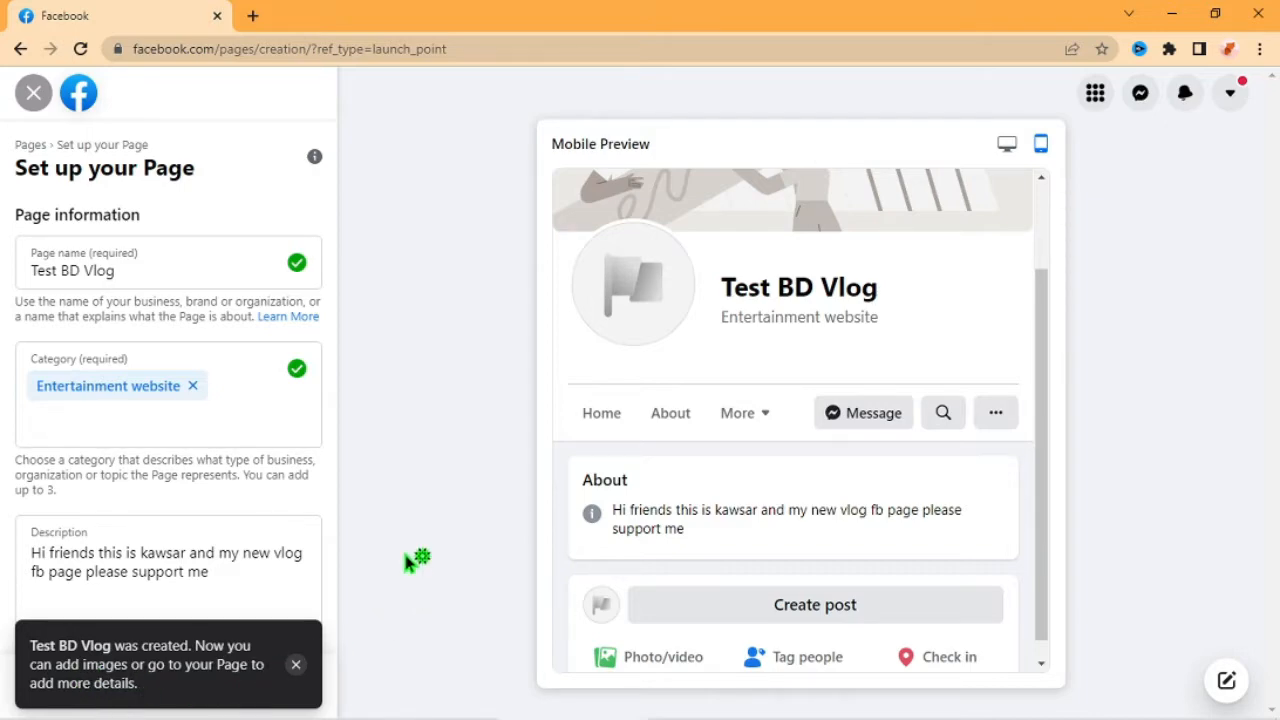
Save the setup of the Test BD Vlog Page without adding any images
scroll(748, 606, "down", 1)
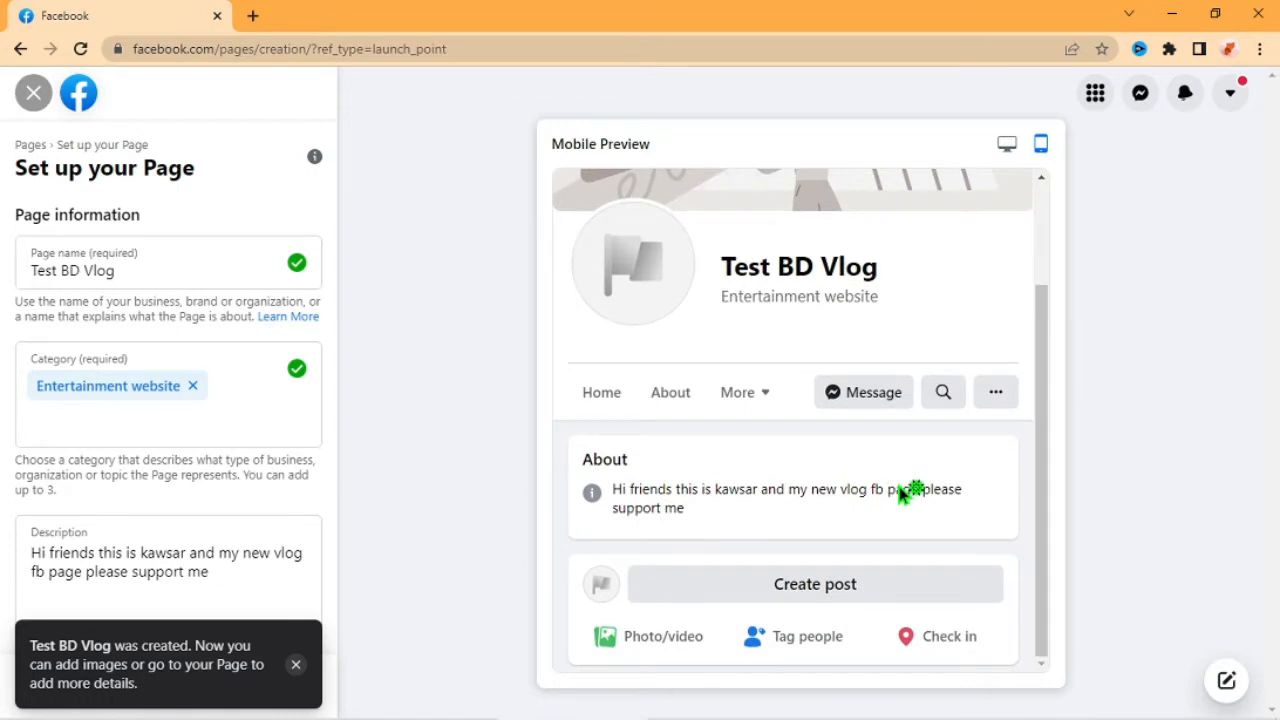
scroll(905, 490, "up", 2)
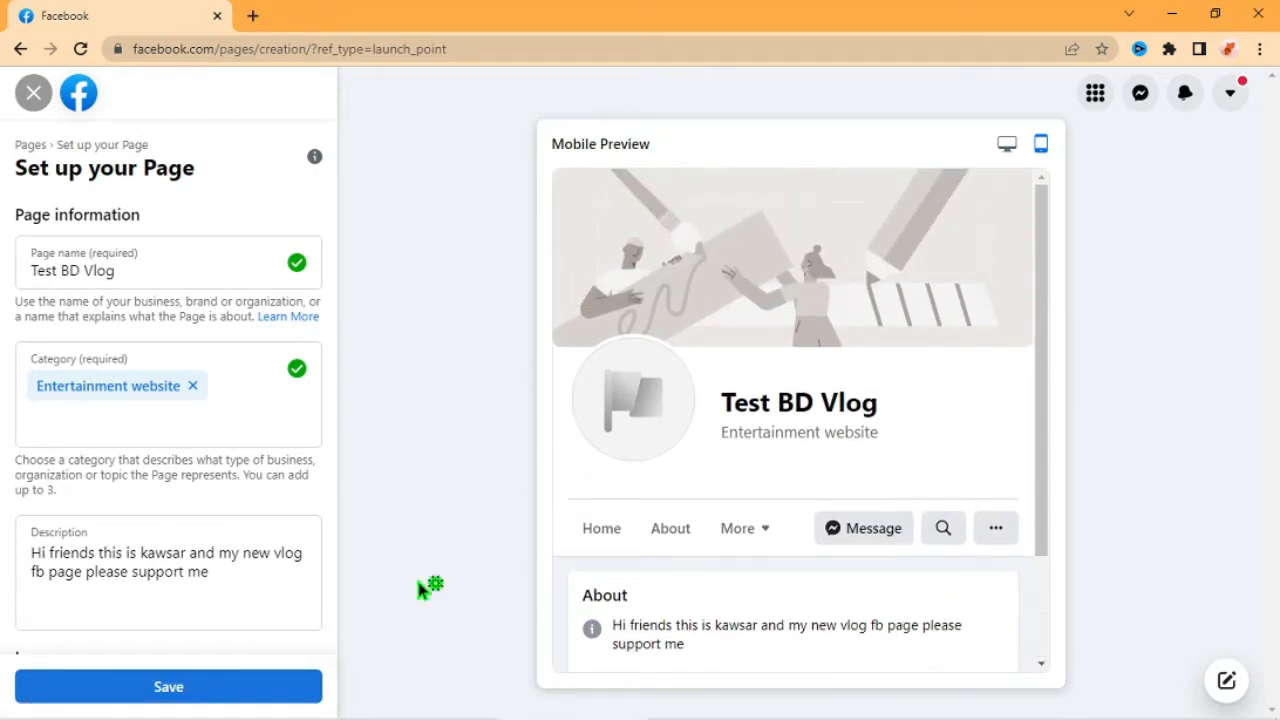
left_click(209, 690)
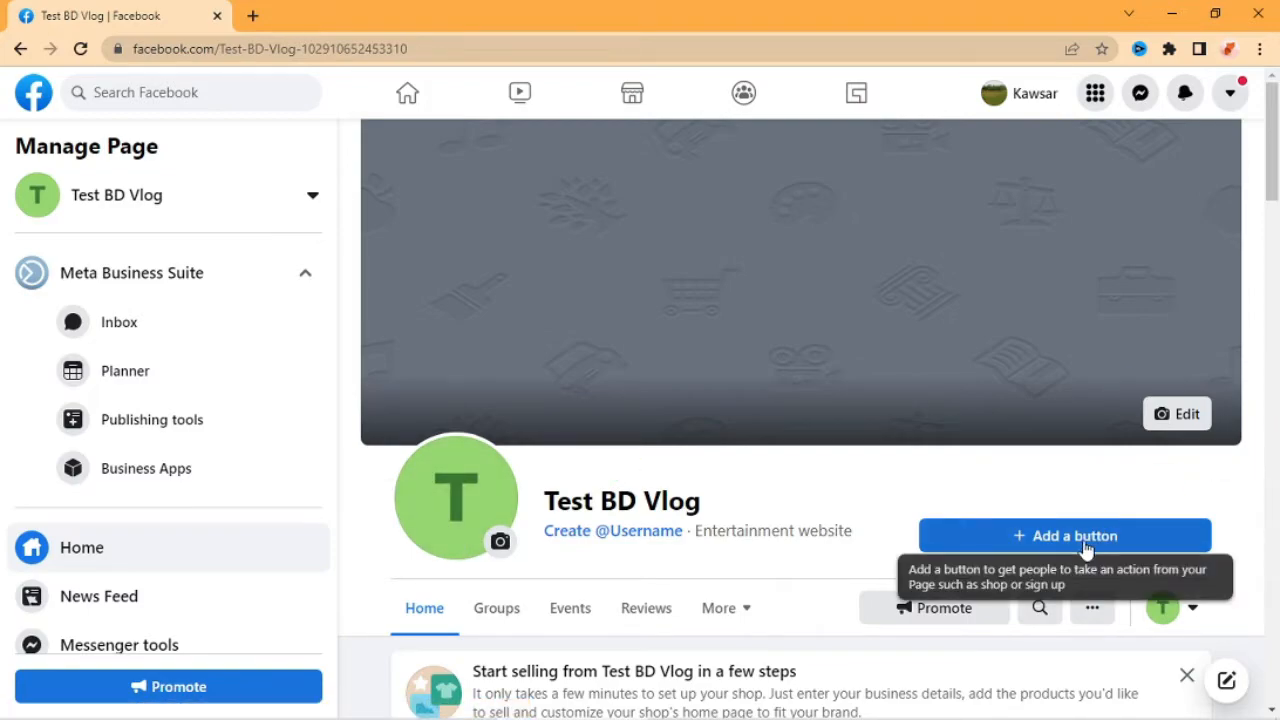
Examine the new Page's home view, including the shop offer, the setup checklist and the cover area
scroll(923, 517, "down", 3)
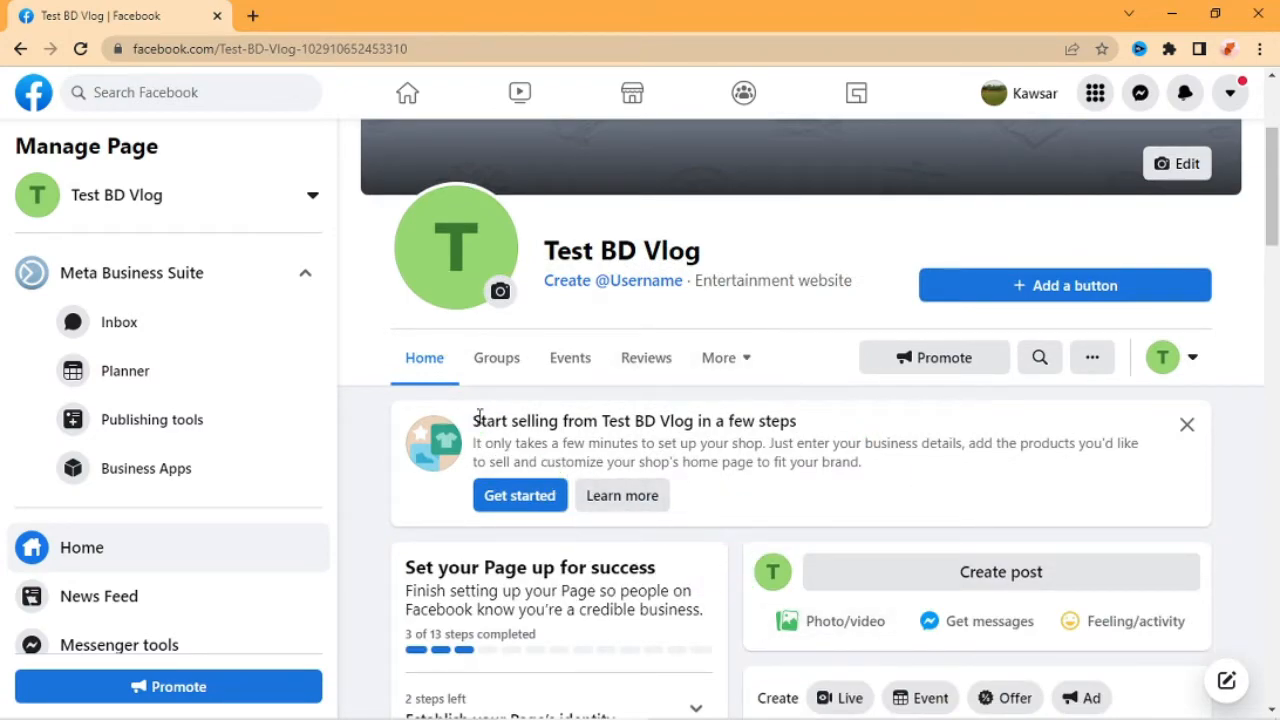
left_click_drag(478, 421, 835, 420)
left_click(835, 420)
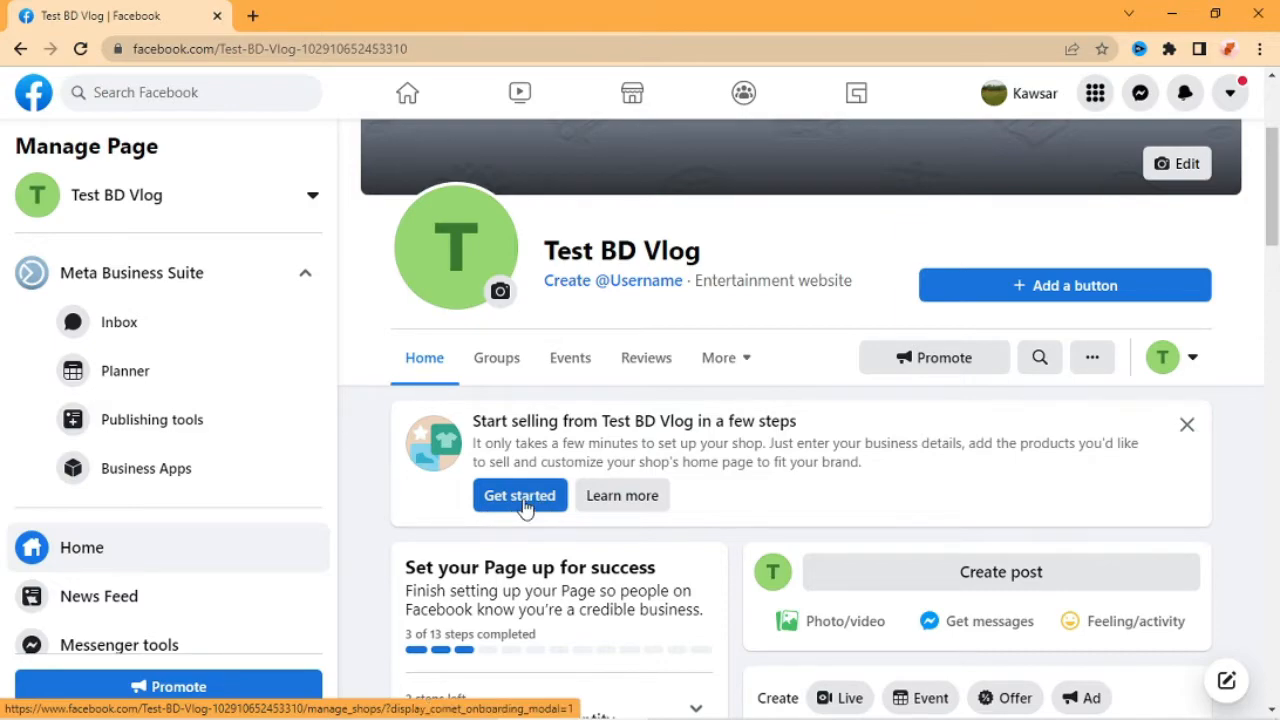
scroll(524, 508, "down", 3)
scroll(524, 508, "up", 2)
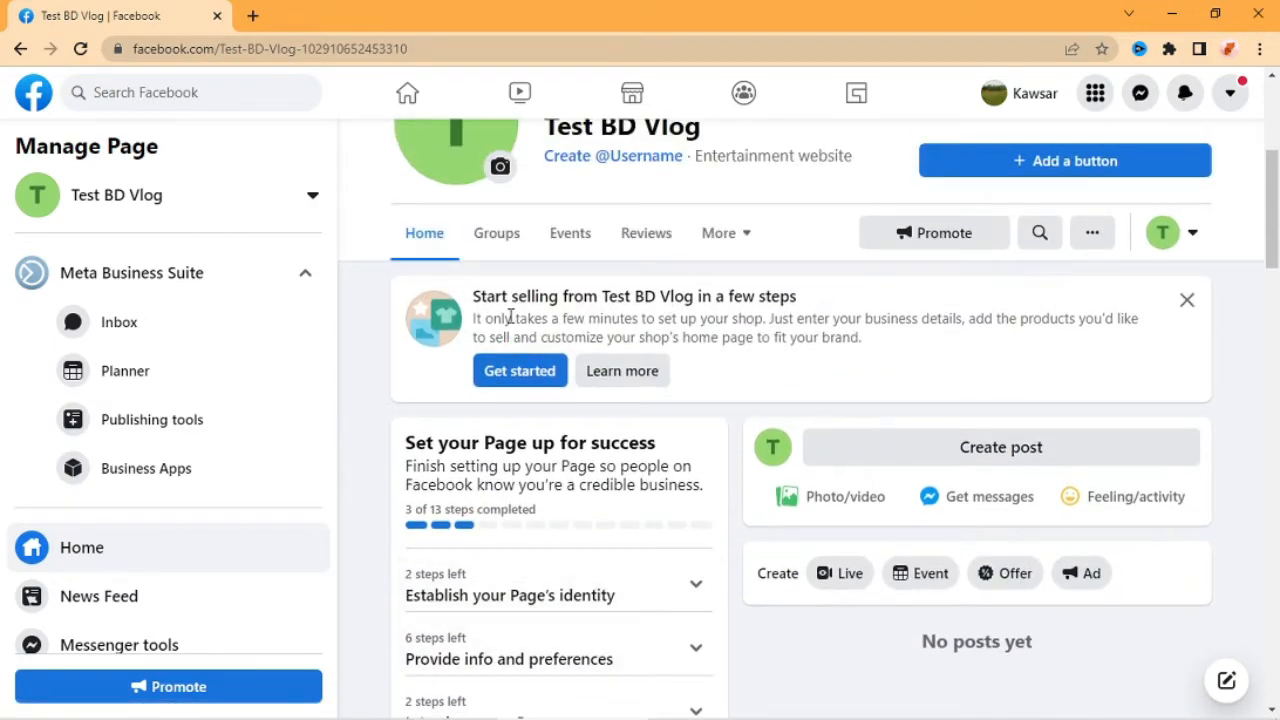
scroll(540, 430, "up", 2)
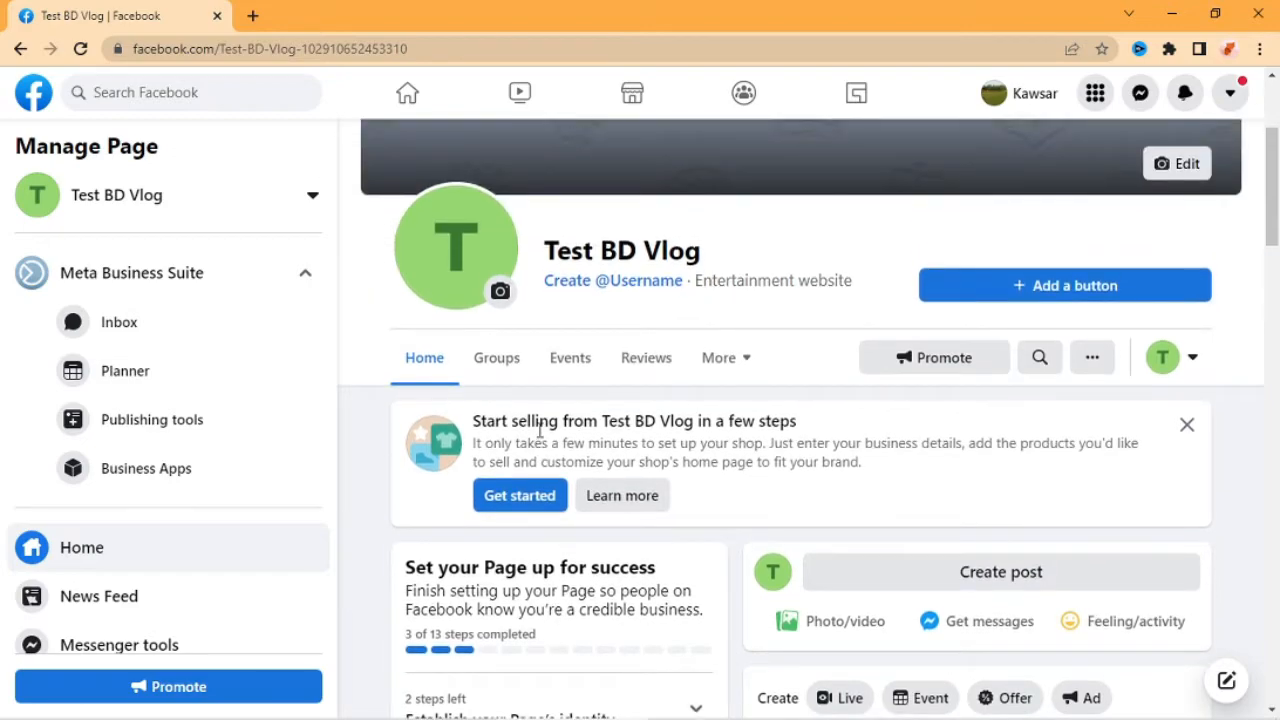
scroll(540, 430, "up", 2)
scroll(548, 431, "up", 2)
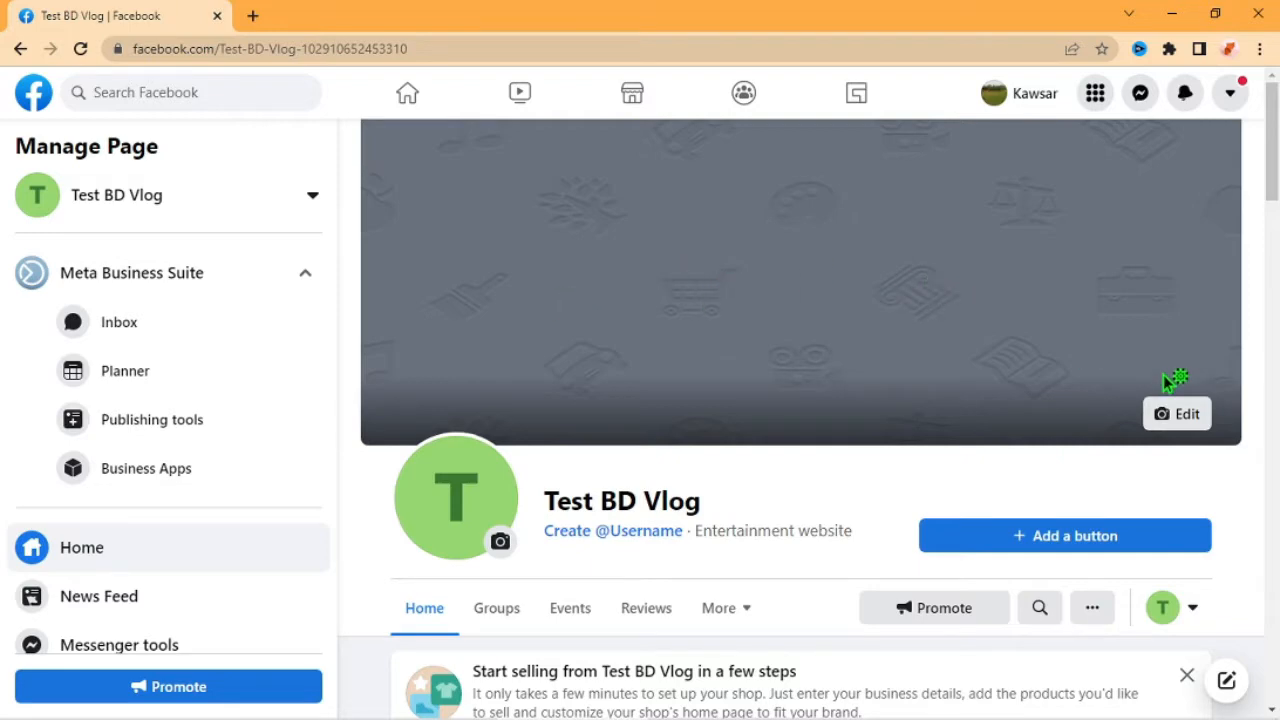
Browse the Page's recent photos and photo albums for a cover image, and close the selection without choosing one
left_click(1186, 415)
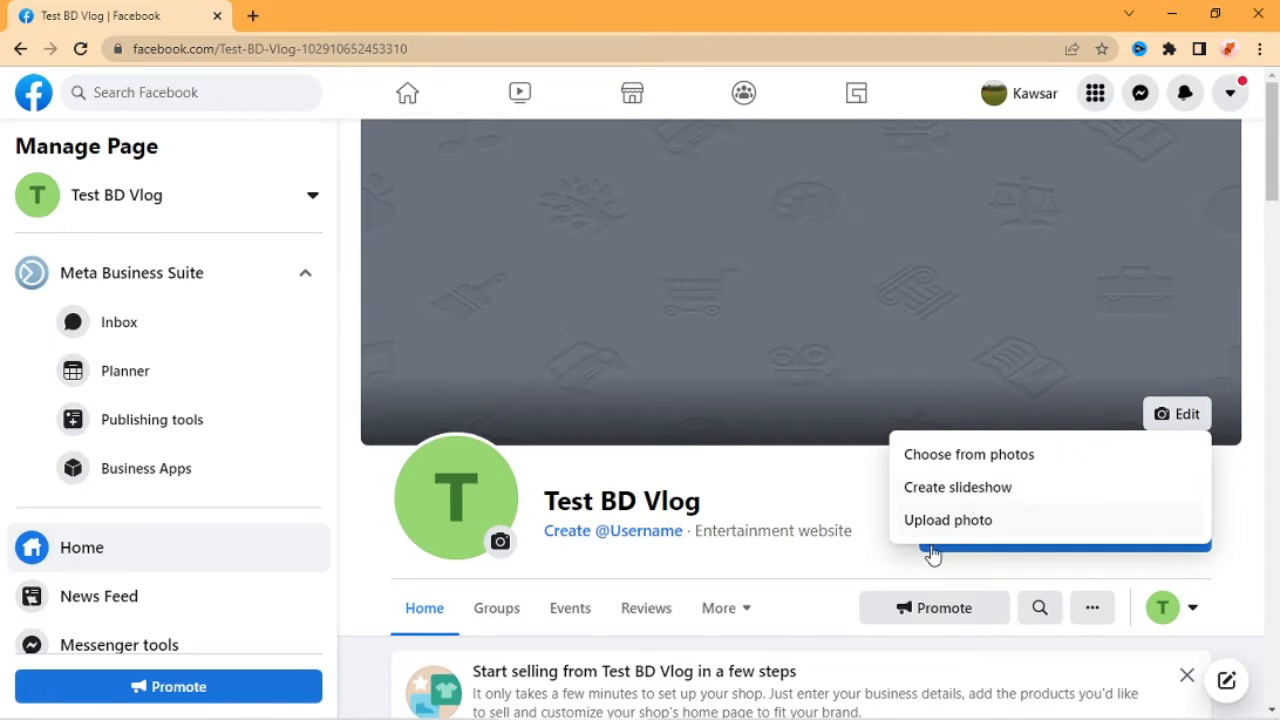
left_click(998, 458)
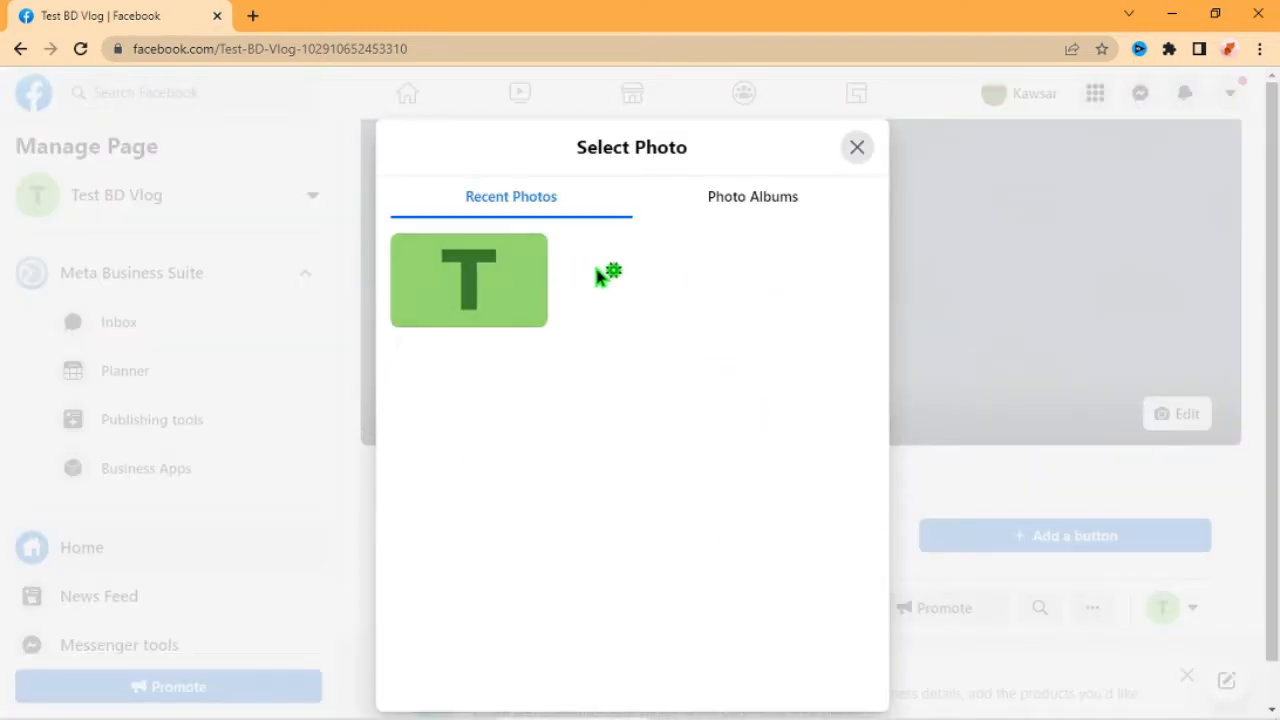
left_click(763, 208)
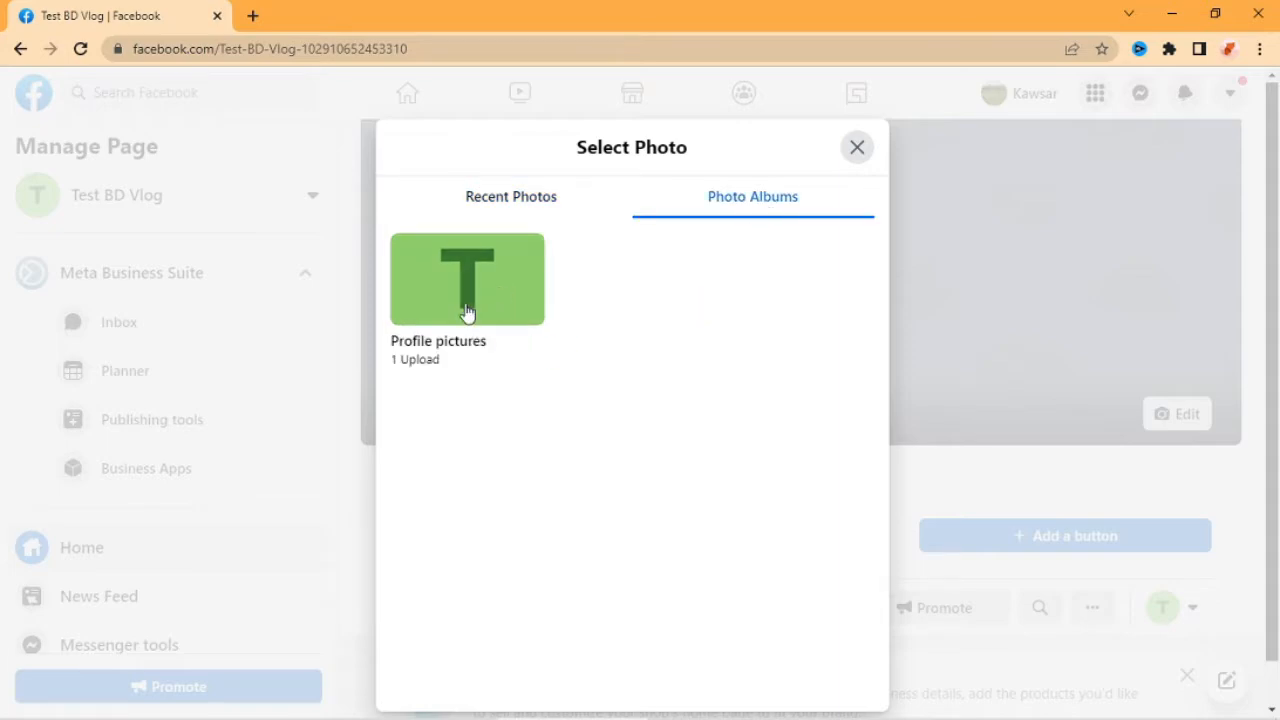
left_click(862, 153)
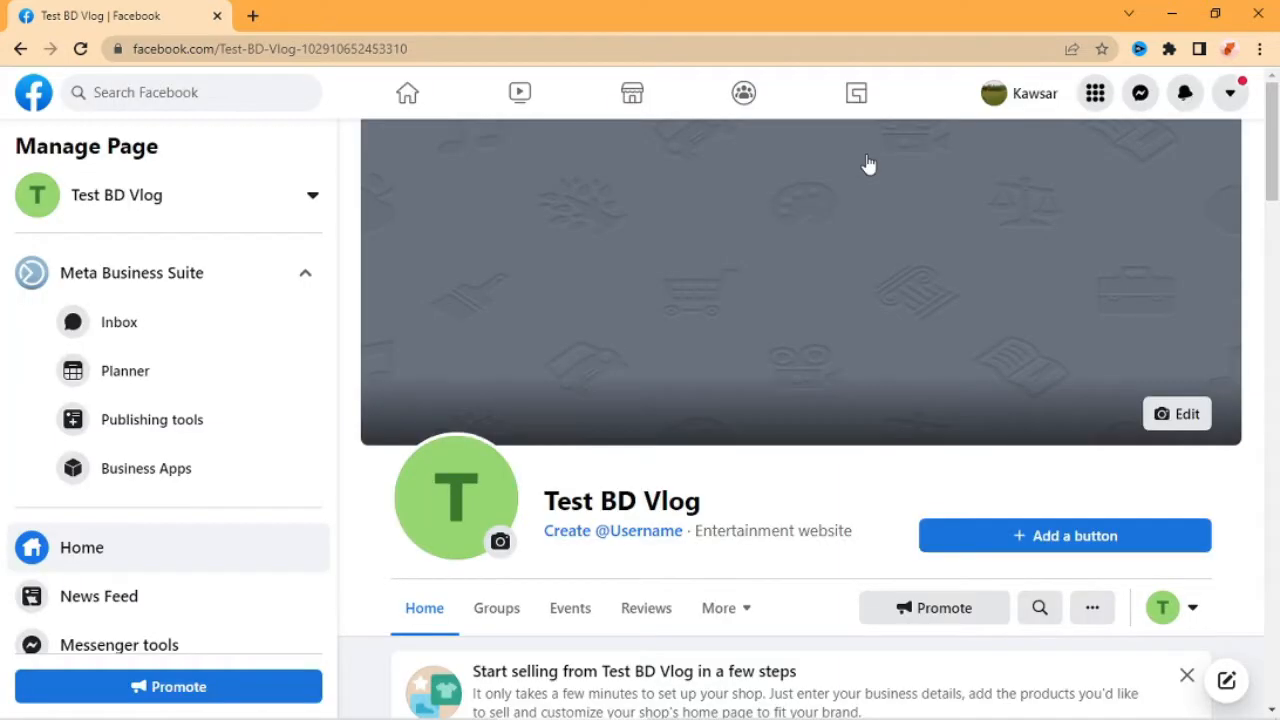
Try a cover slideshow with photos chosen by Facebook, and leave it without saving
left_click(1174, 420)
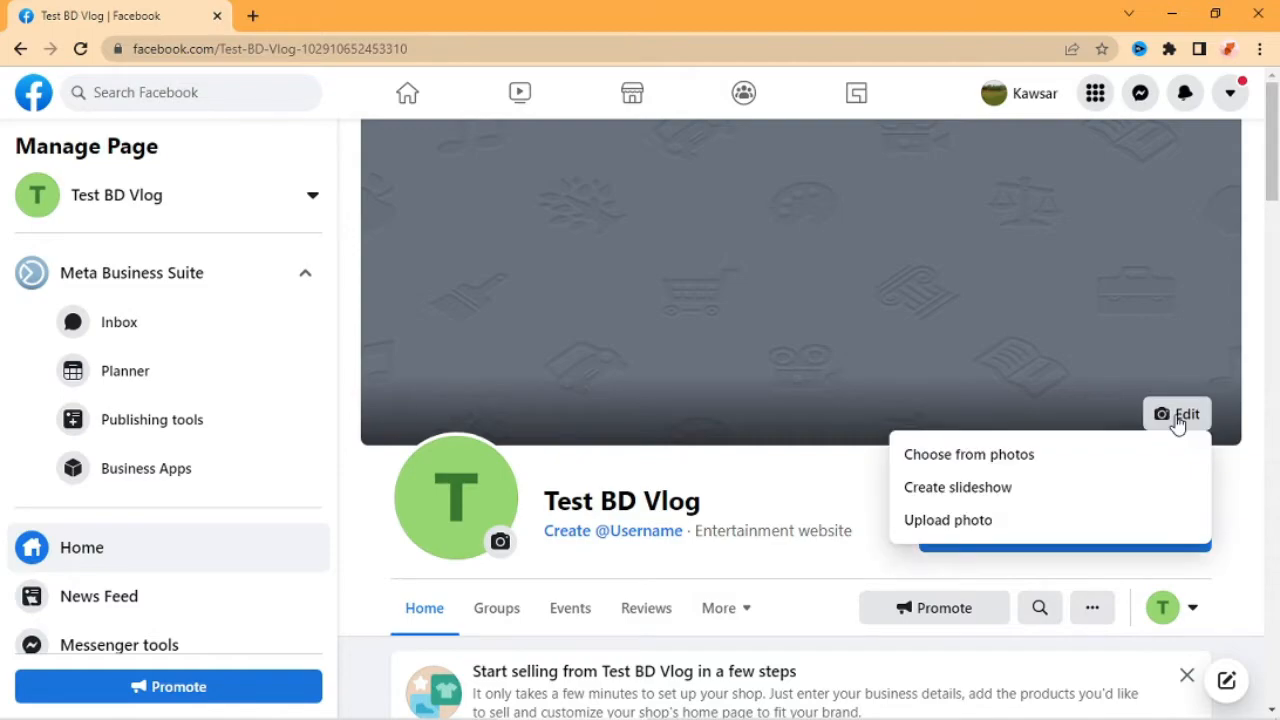
left_click(948, 490)
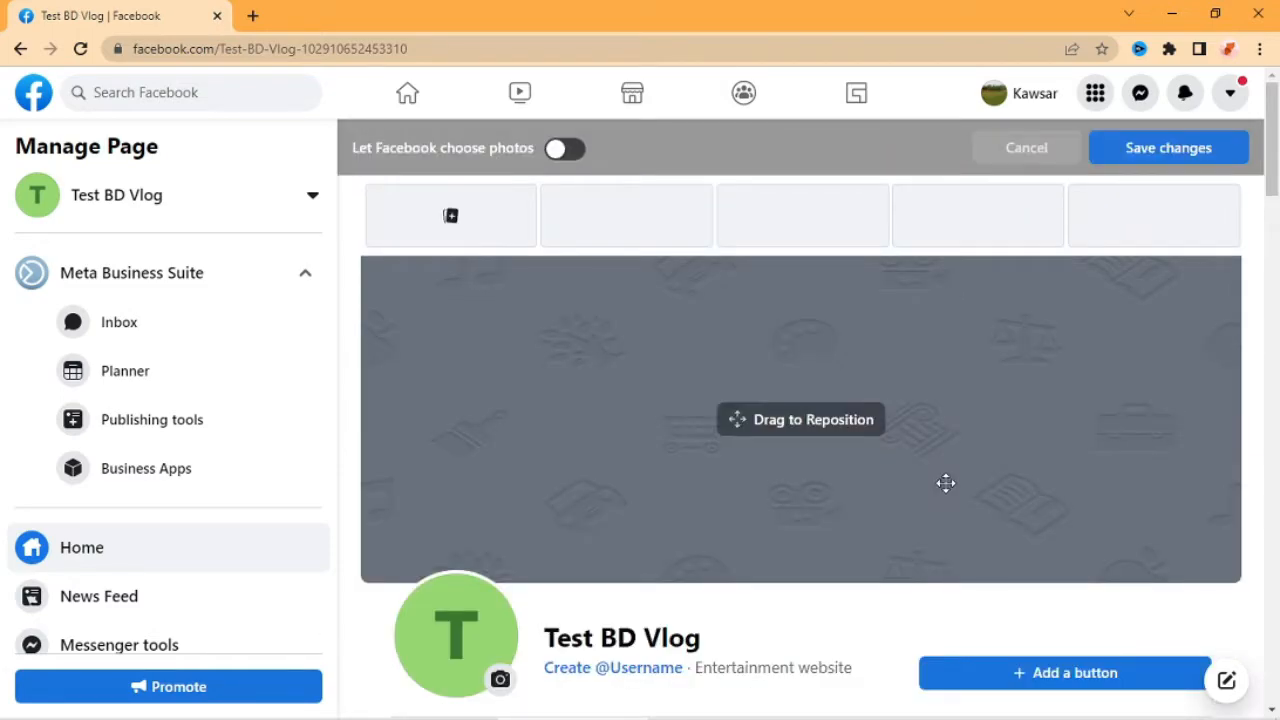
left_click(578, 158)
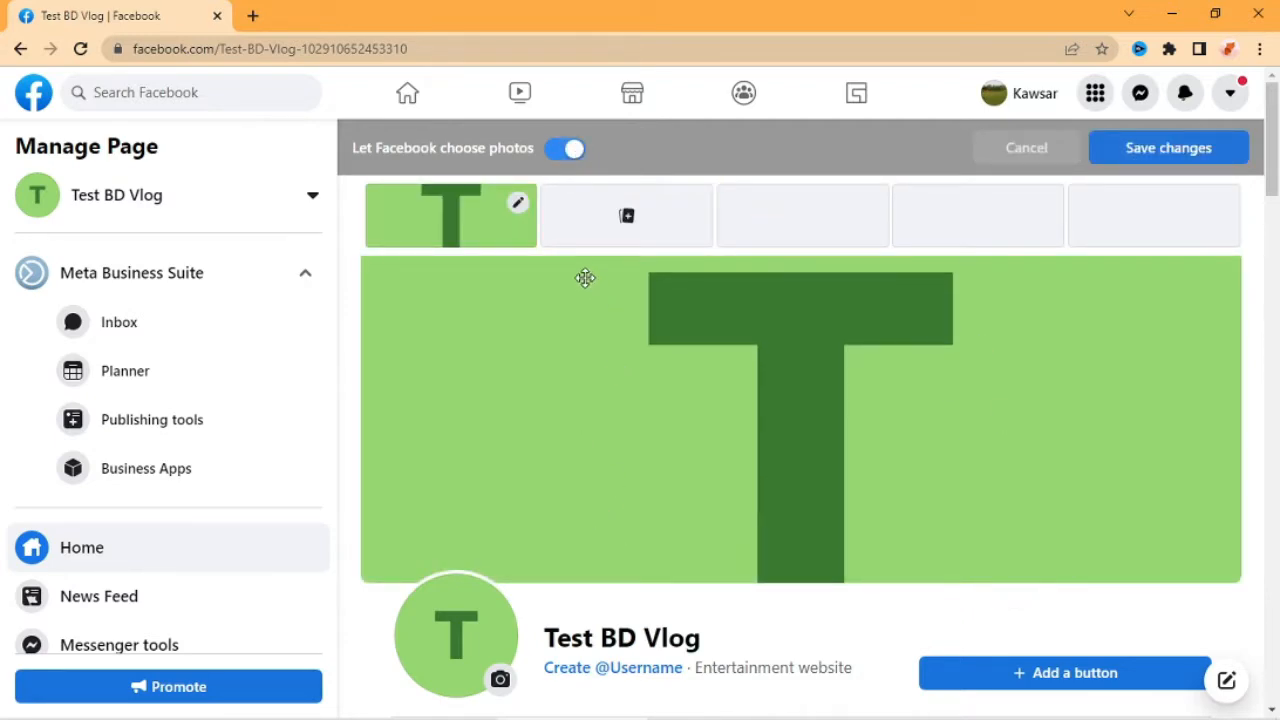
left_click(1058, 150)
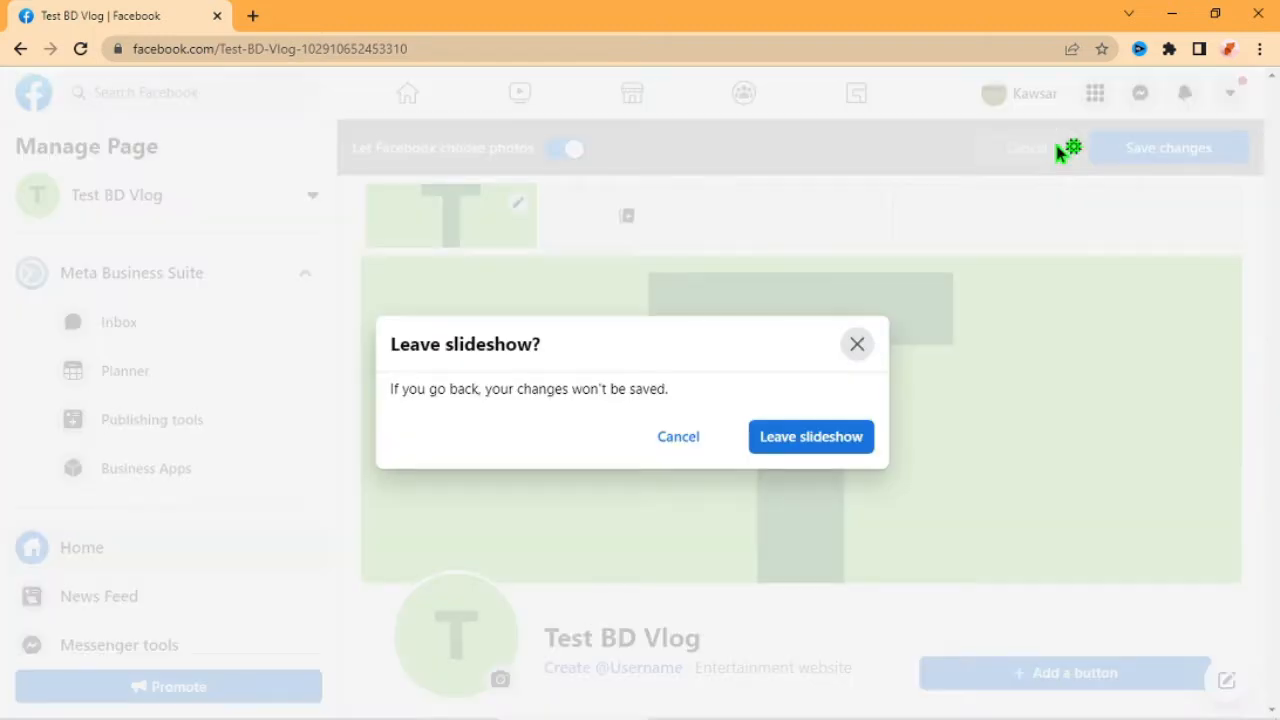
left_click(783, 437)
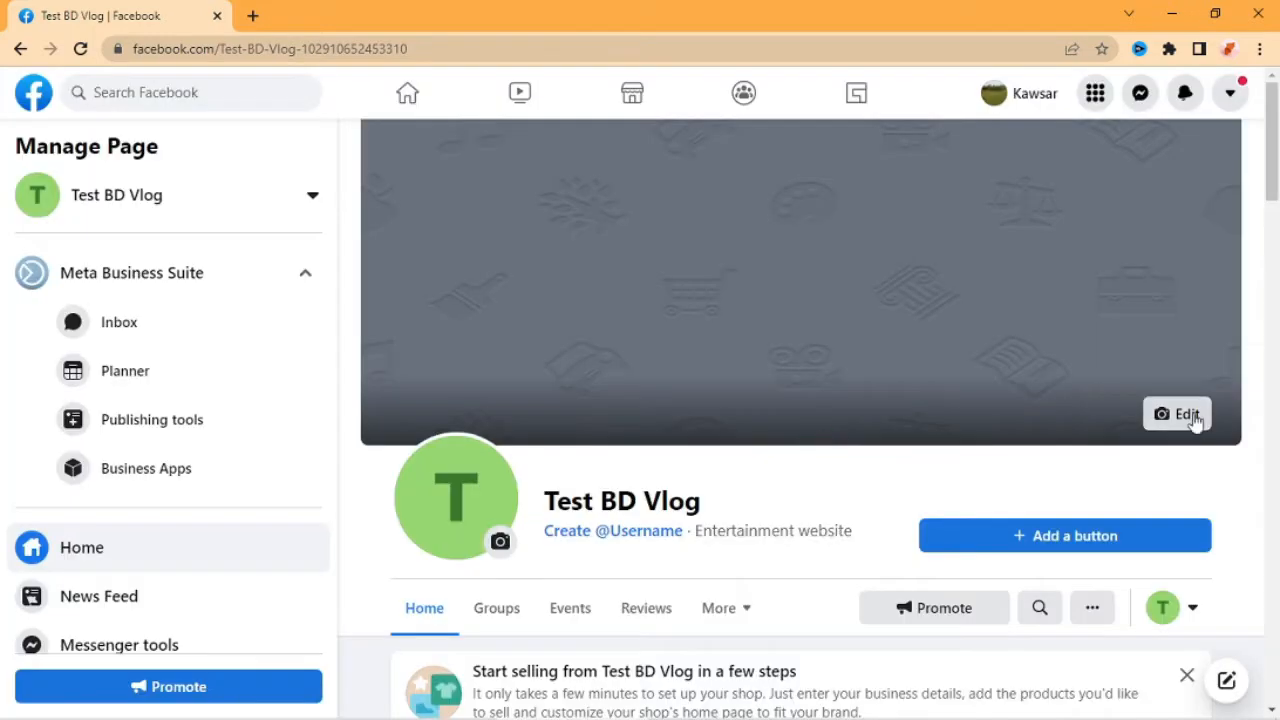
Upload the photo IMAG0860 from the Pic folder on the Desktop as the Page's cover photo
left_click(1168, 413)
left_click(950, 521)
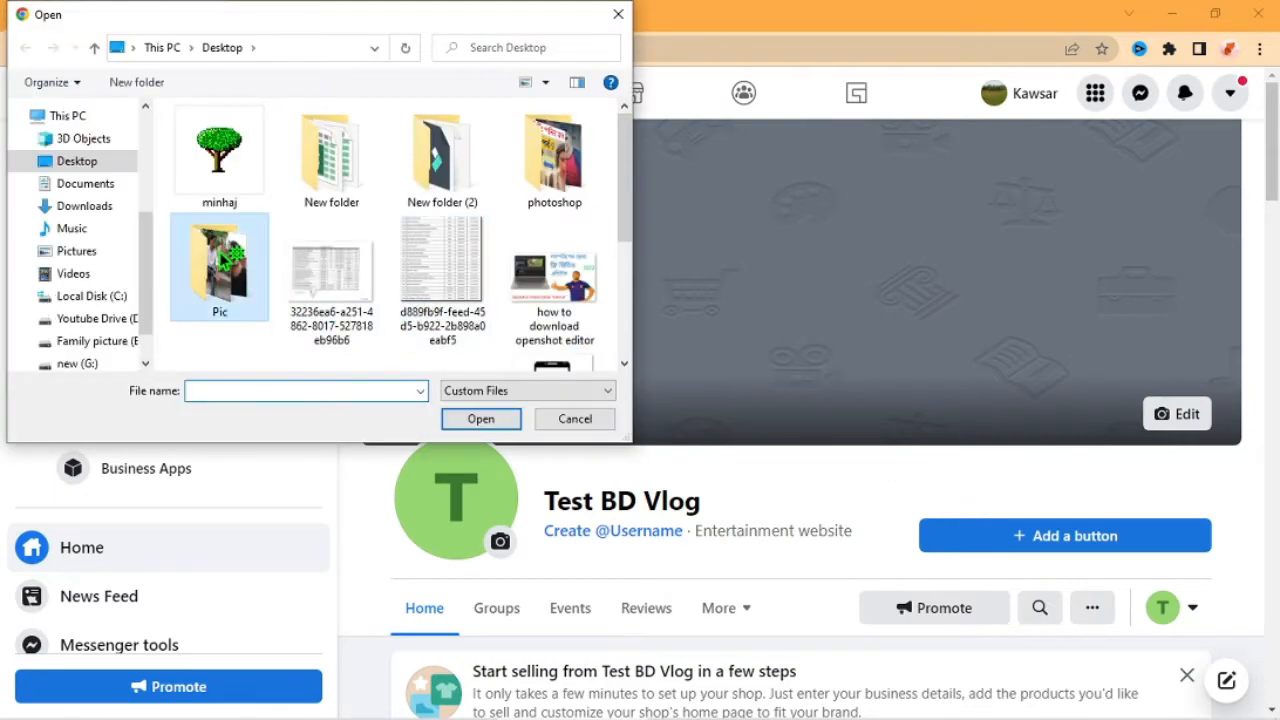
double_click(240, 228)
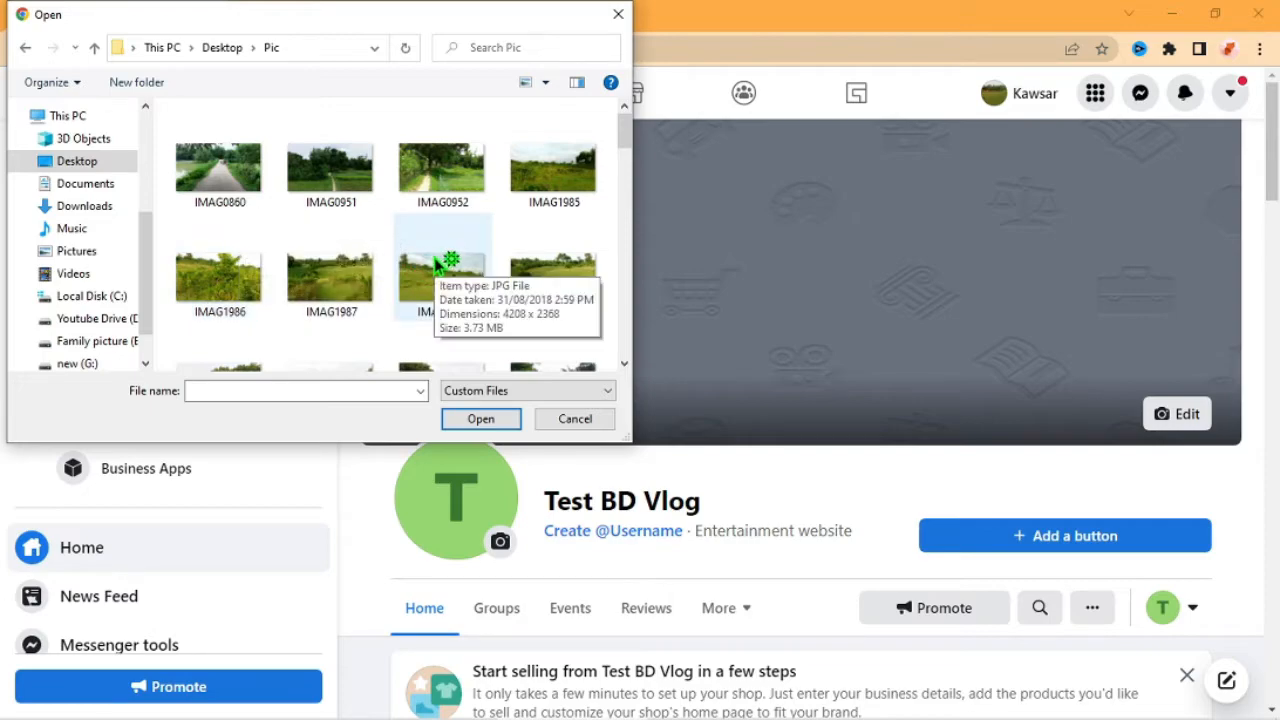
double_click(200, 180)
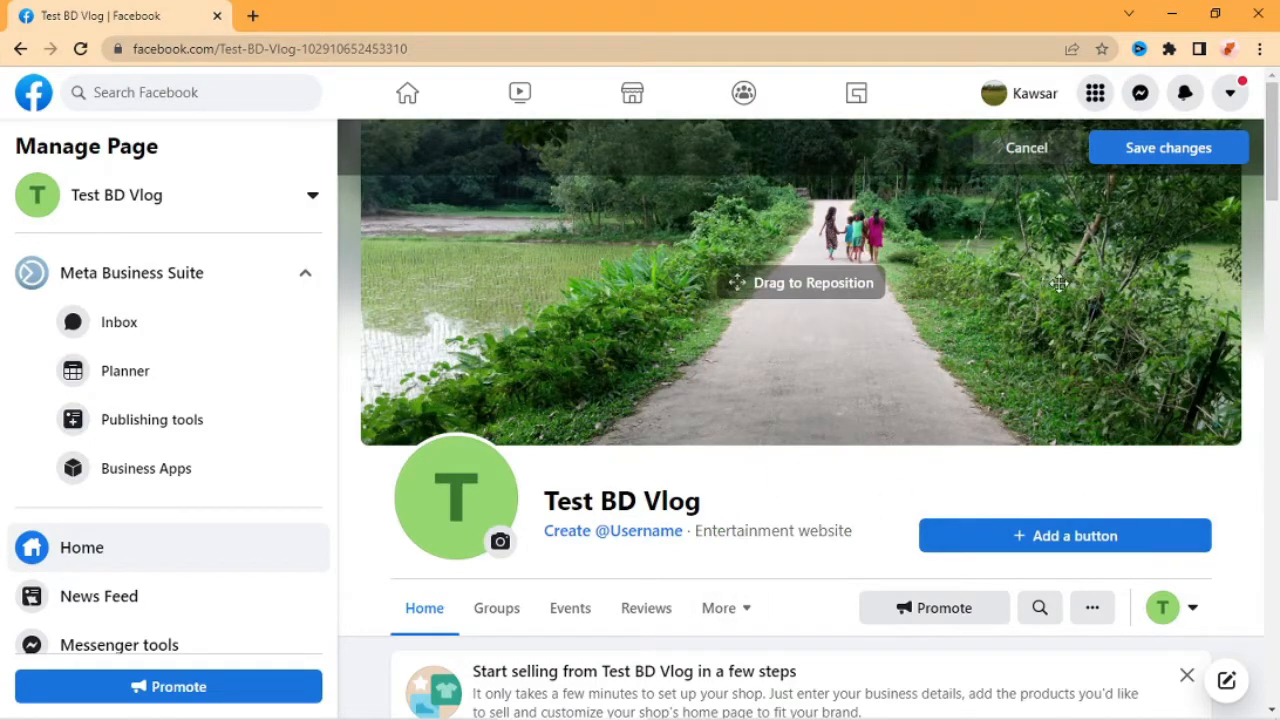
Shift the cover photo down to show more of the trees above the walkers, and save the cover
left_click_drag(1005, 300, 978, 397)
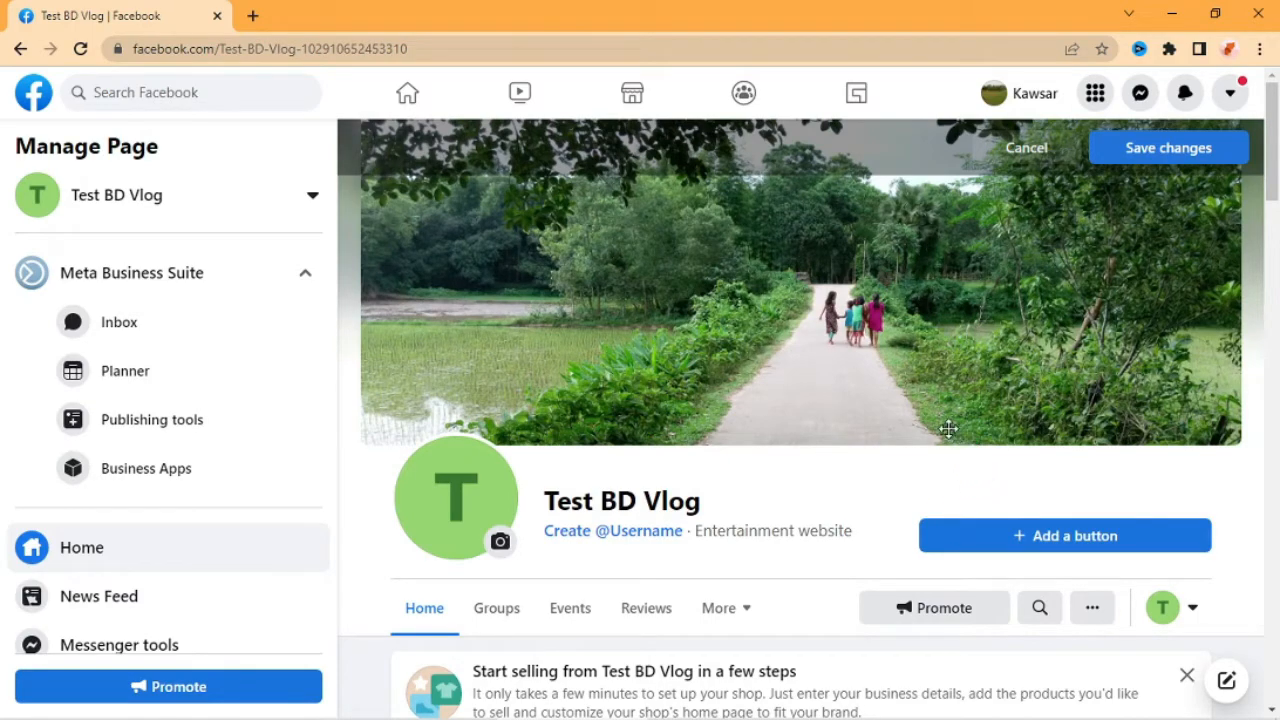
left_click_drag(942, 384, 934, 364)
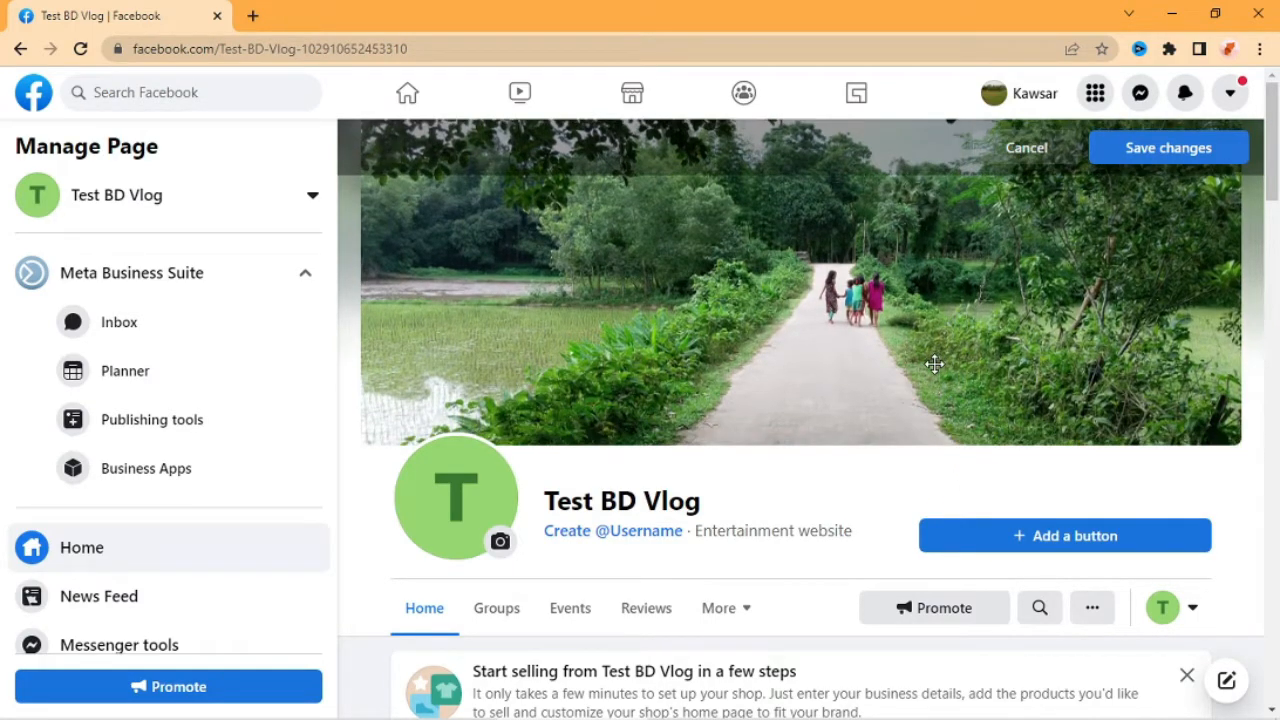
left_click(1168, 152)
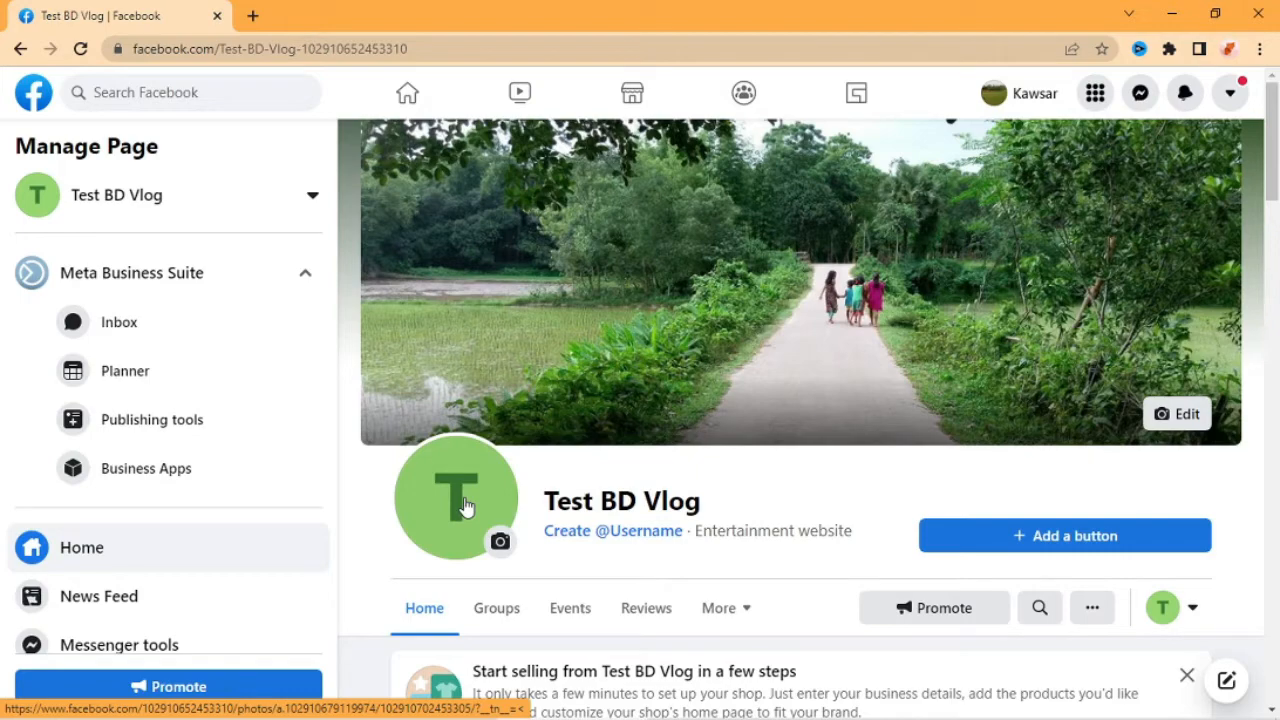
Upload the photo IMAG2363 from the Pic folder as the Page's new profile picture
left_click(502, 548)
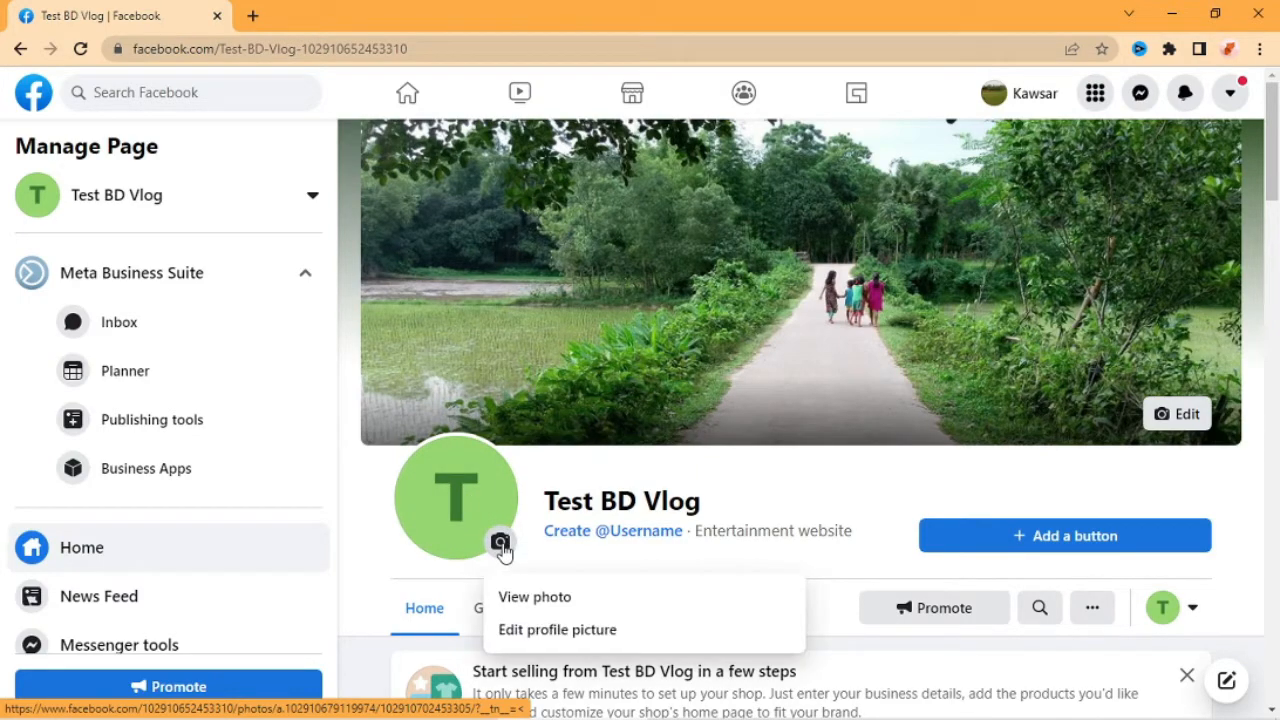
left_click(568, 632)
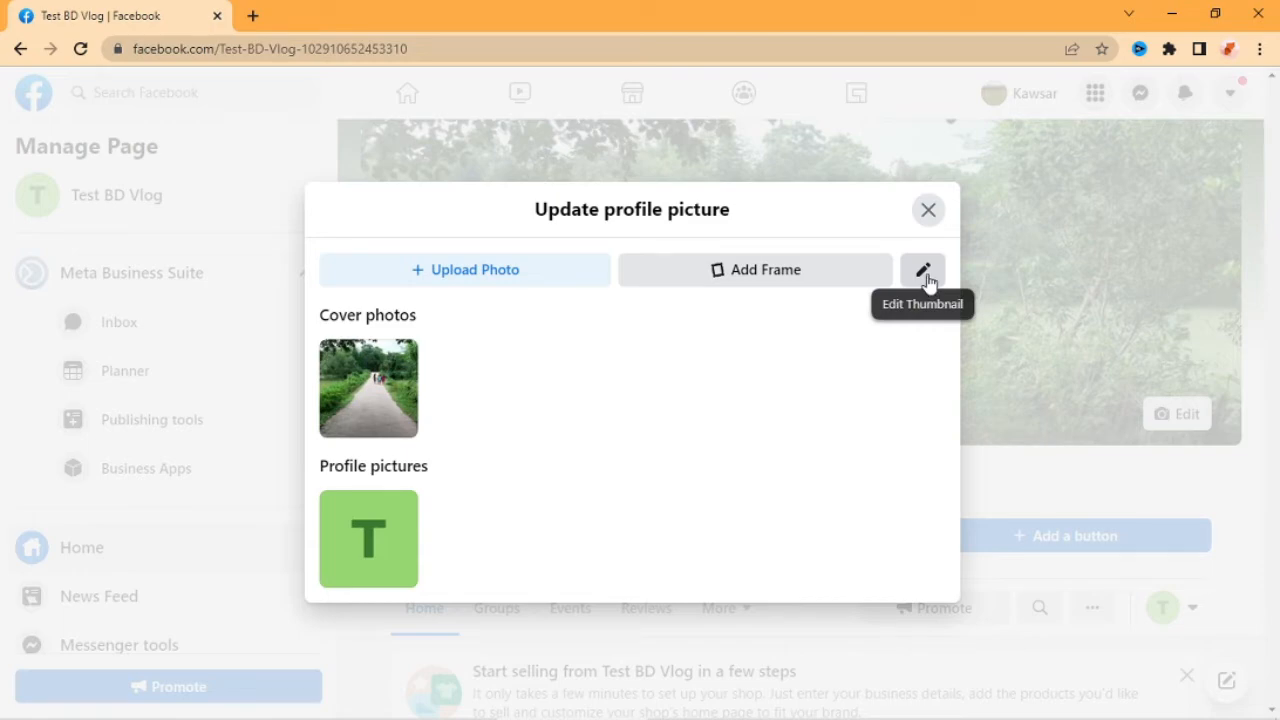
left_click(507, 274)
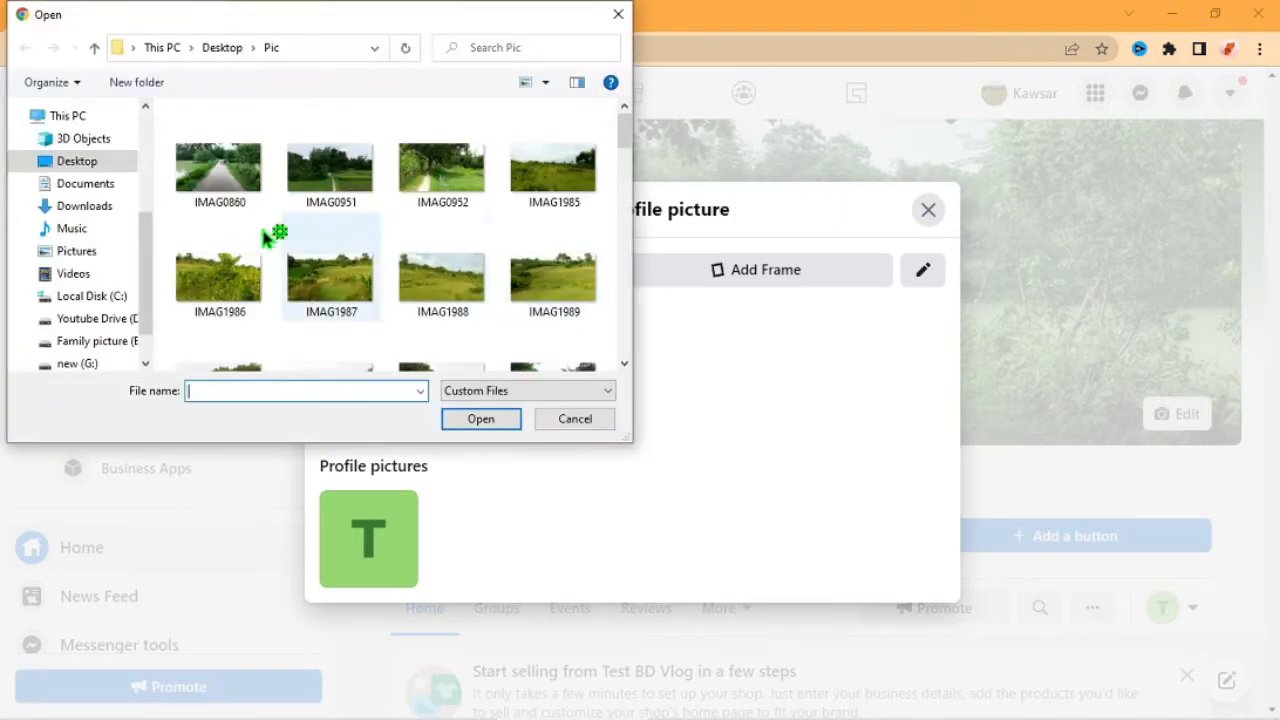
scroll(450, 262, "down", 10)
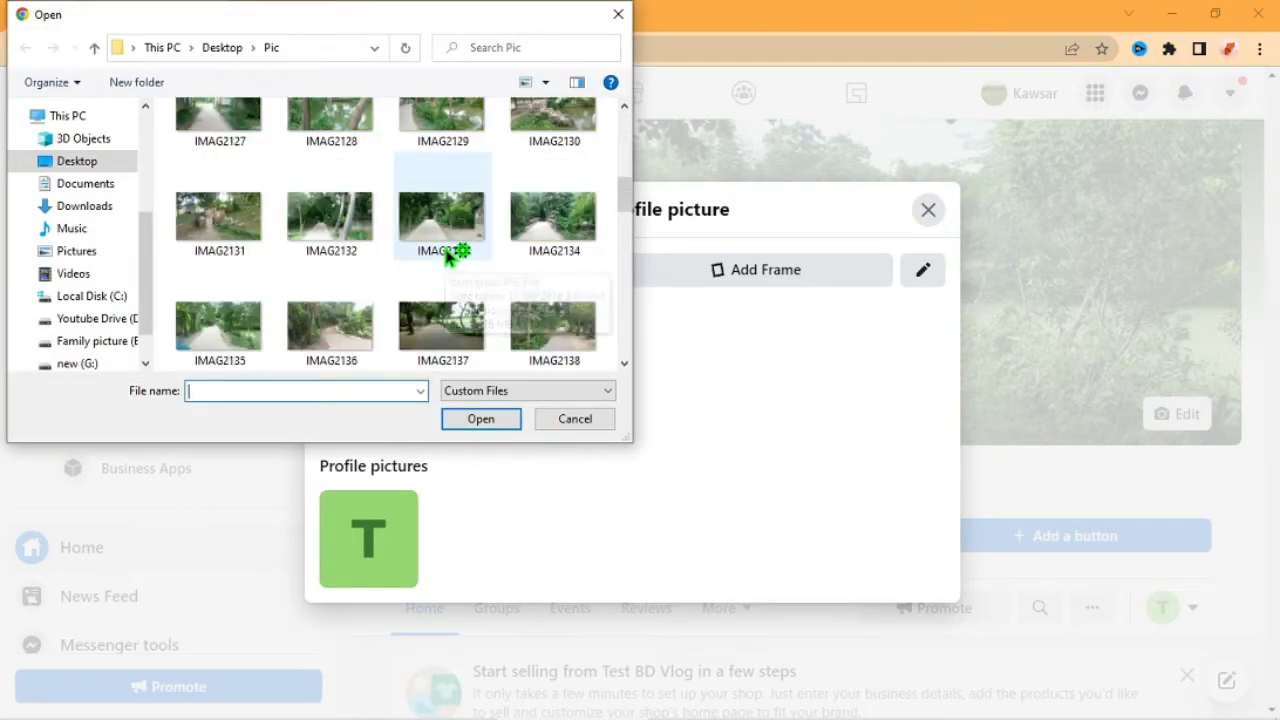
scroll(400, 245, "down", 1)
scroll(220, 250, "down", 1)
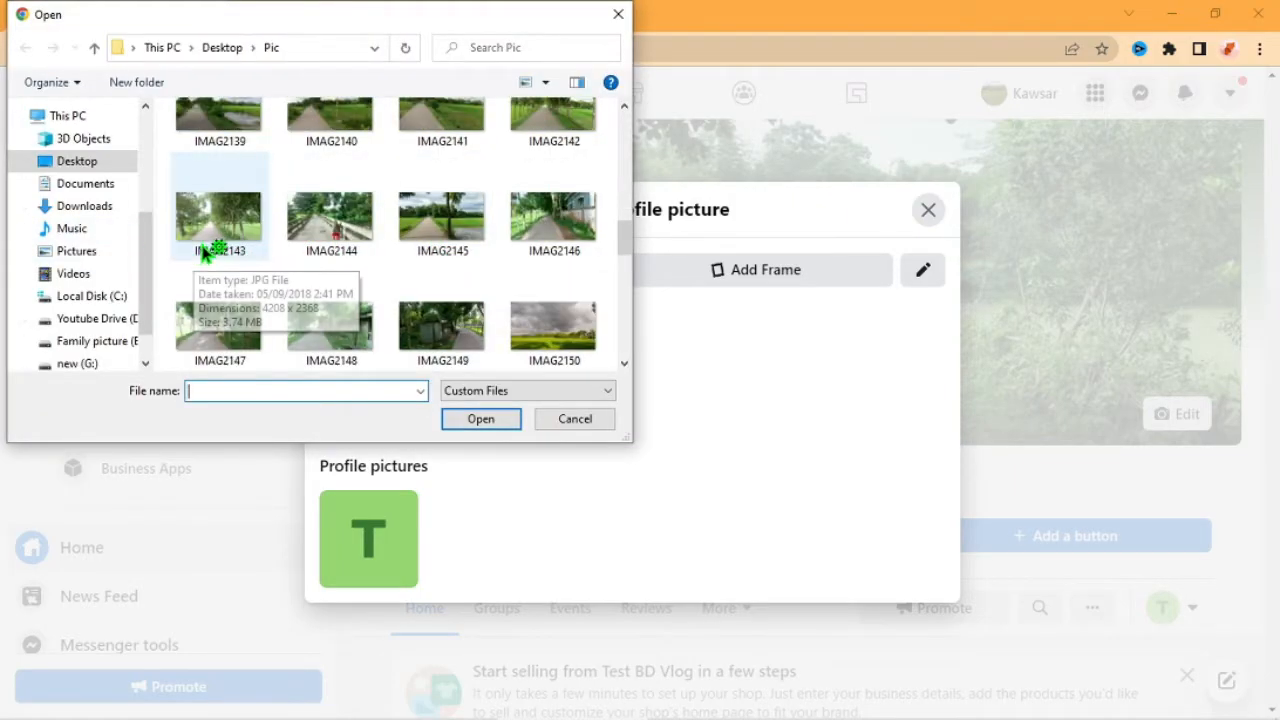
scroll(540, 277, "down", 1)
scroll(532, 272, "down", 1)
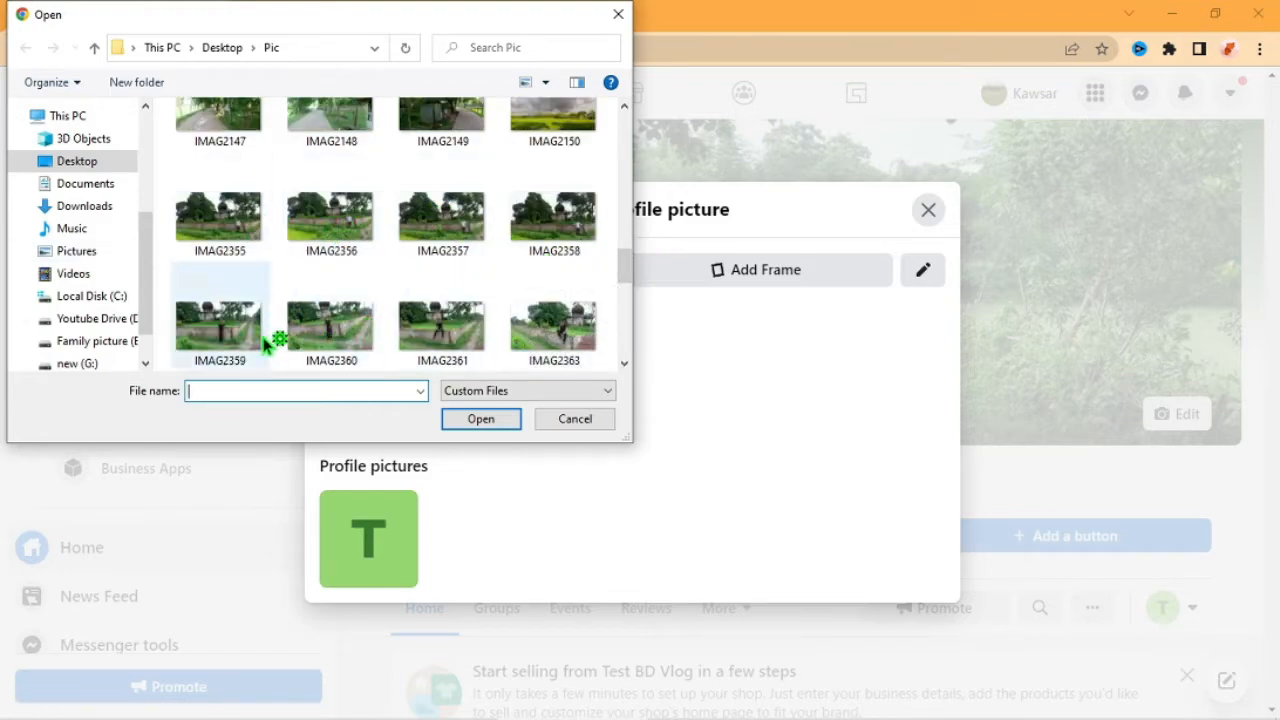
double_click(546, 326)
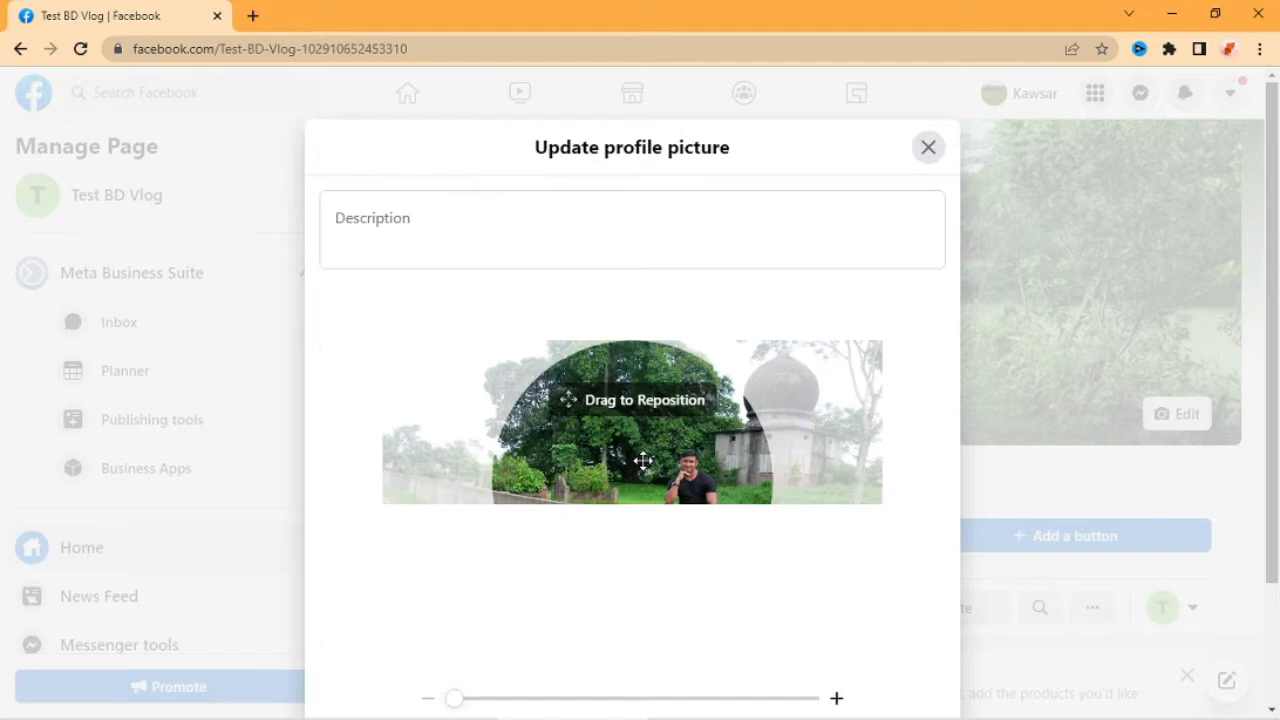
Zoom in slightly on the profile picture, center the seated man inside the circular crop, and save it
left_click_drag(624, 530, 568, 483)
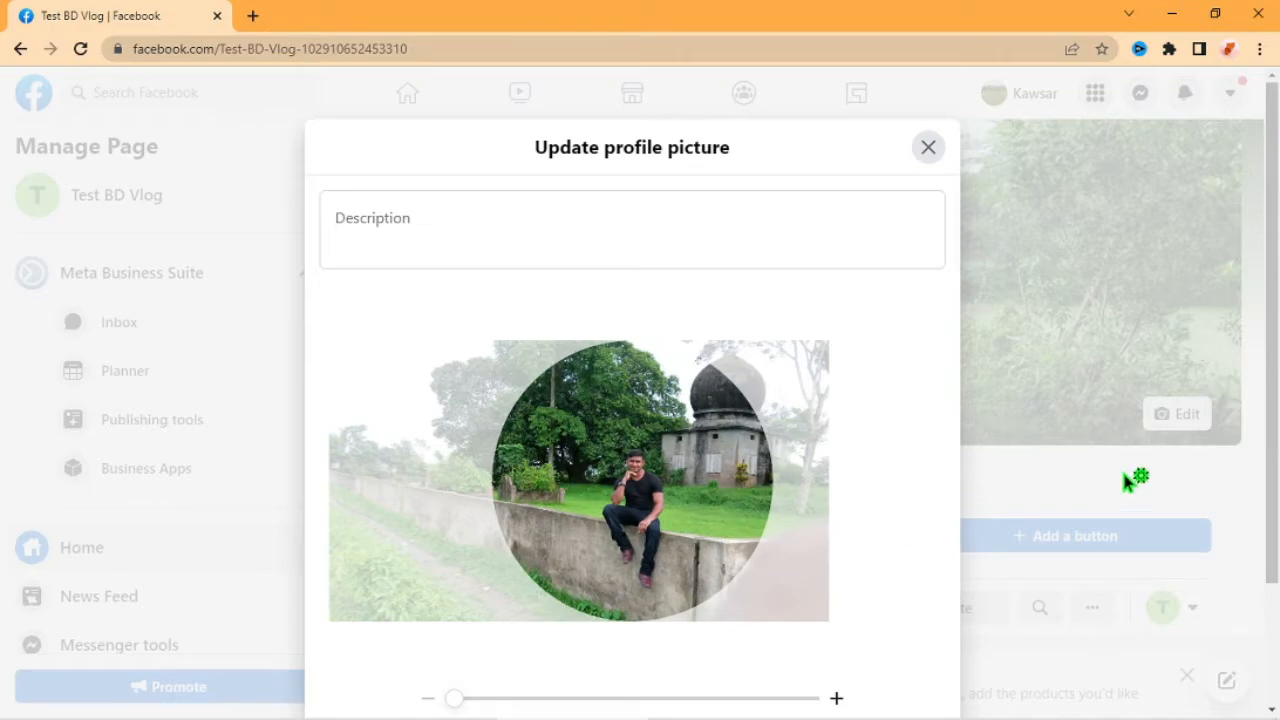
scroll(1205, 450, "down", 2)
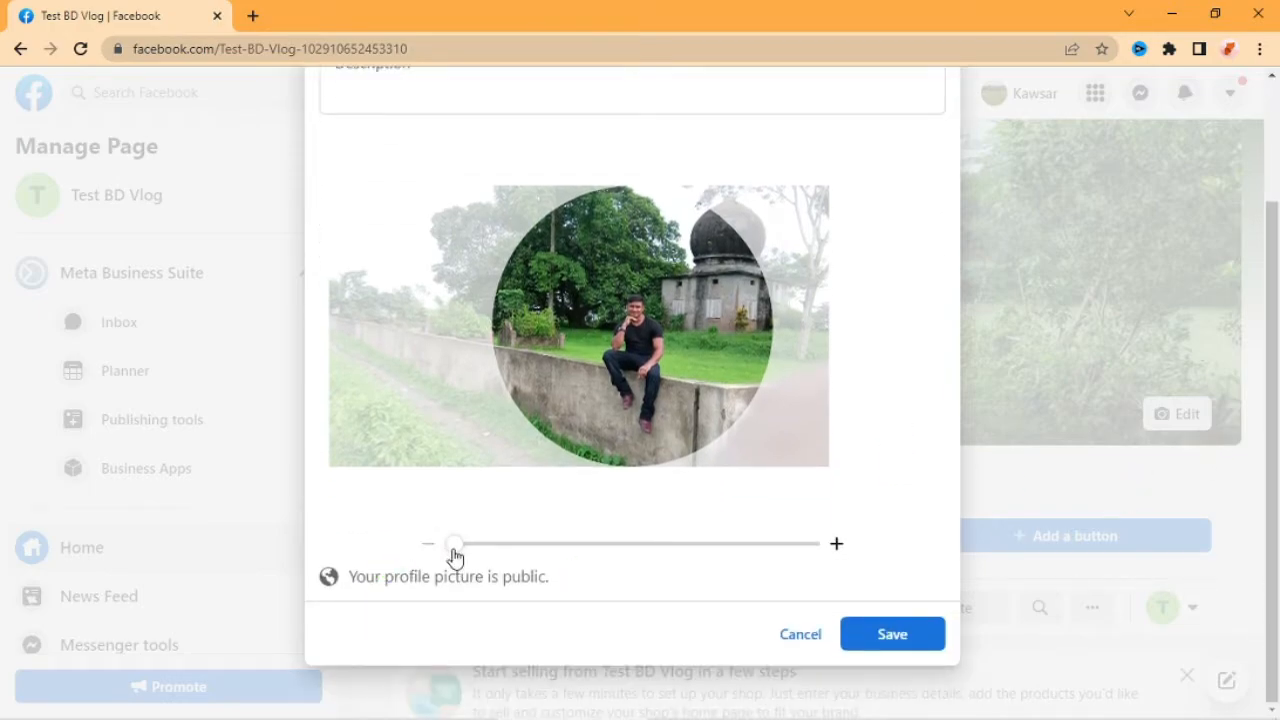
left_click_drag(451, 554, 500, 553)
left_click_drag(630, 397, 618, 328)
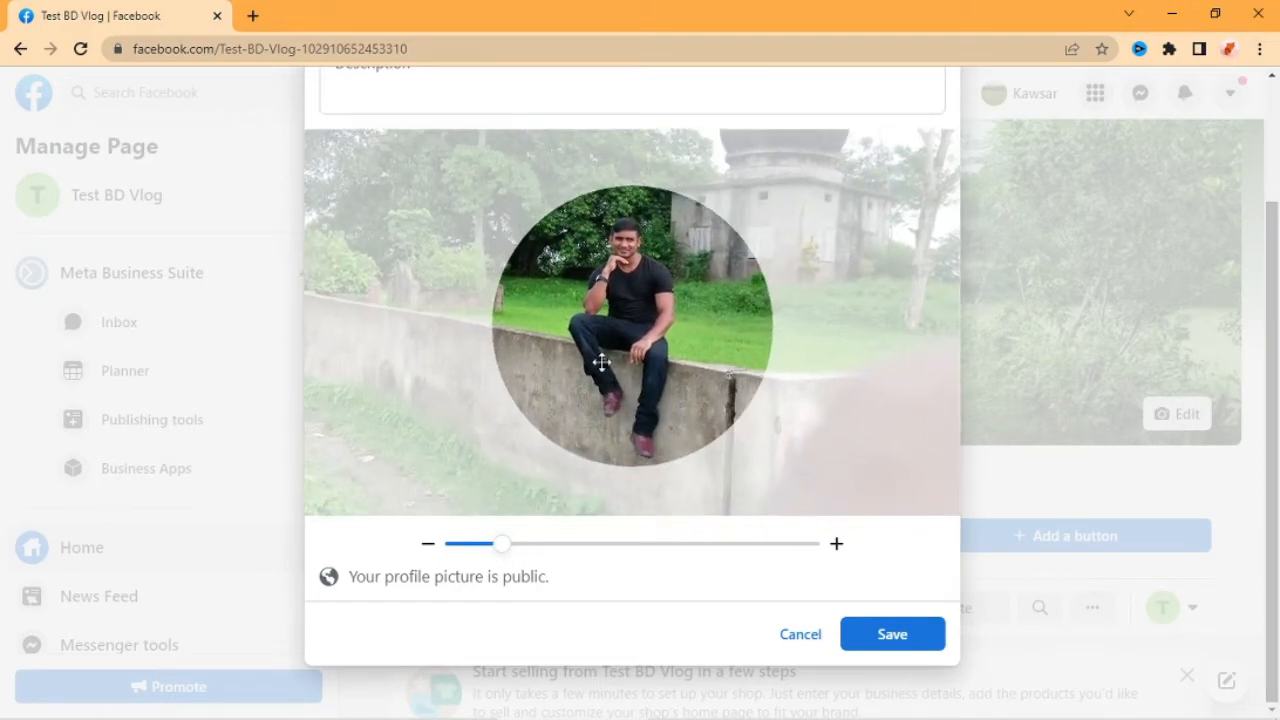
mouse_move(506, 551)
left_mouse_down()
mouse_move(546, 547)
mouse_move(510, 549)
left_mouse_up()
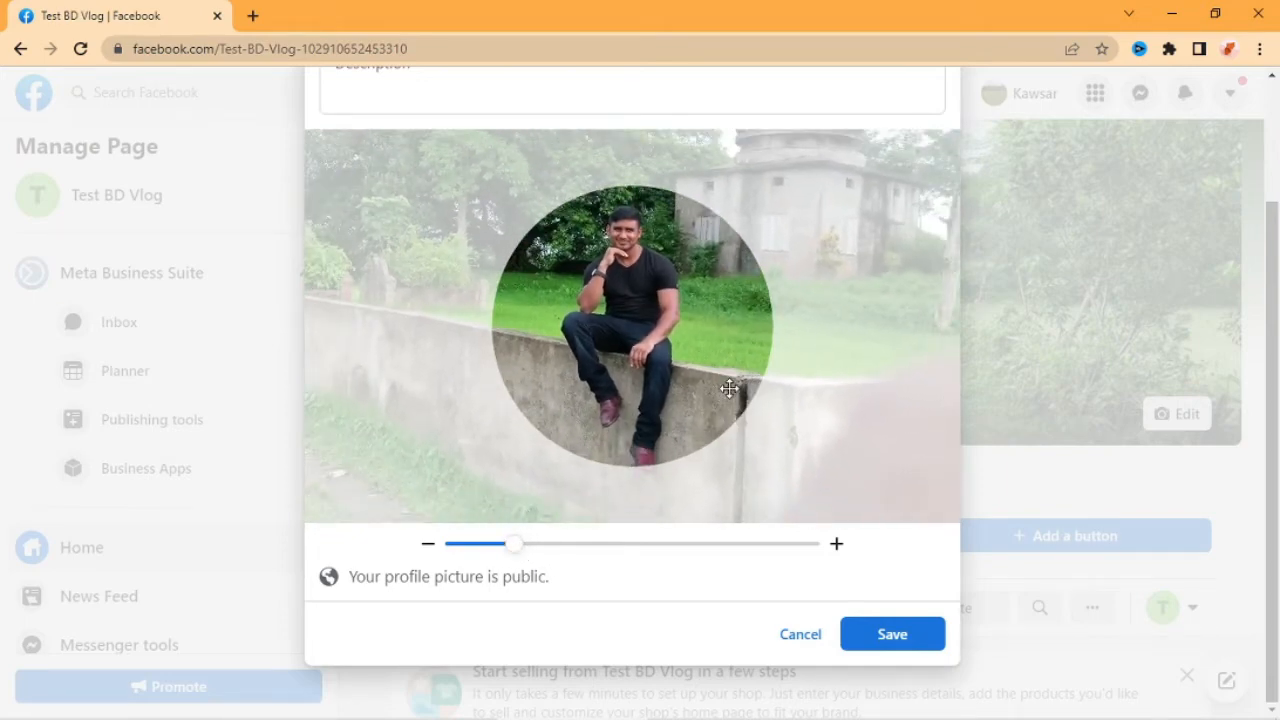
left_click_drag(729, 389, 733, 375)
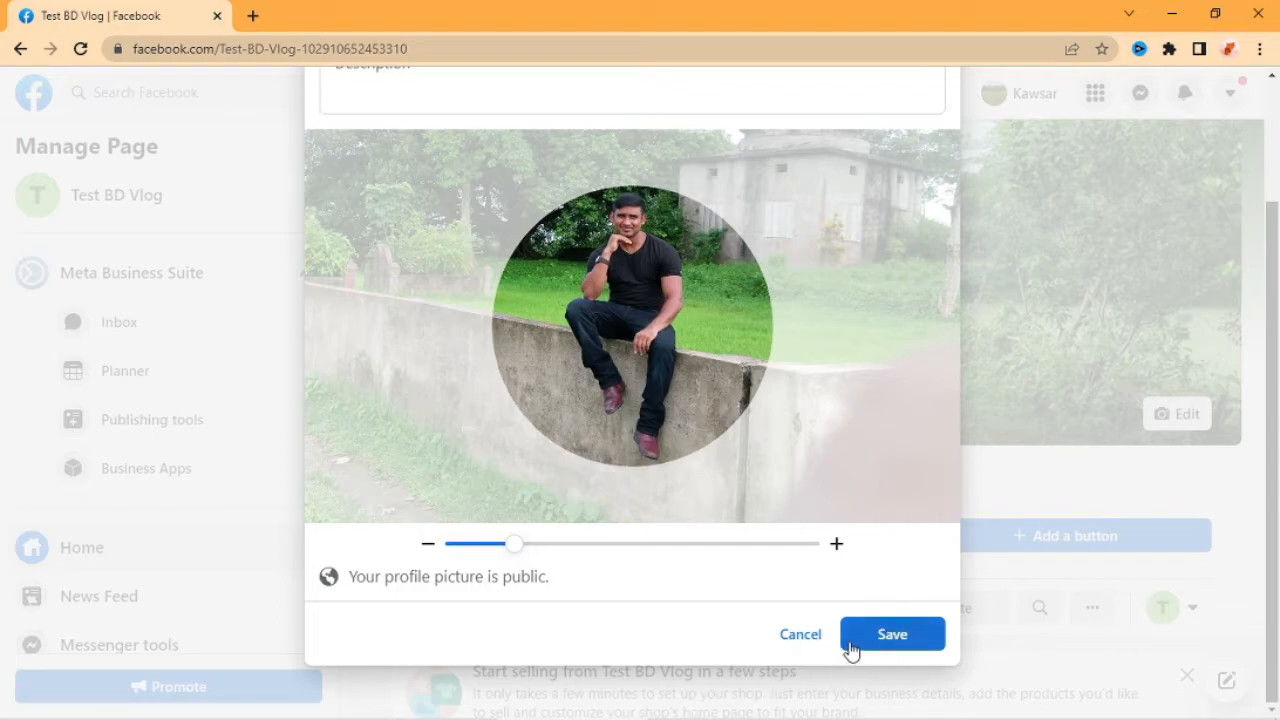
left_click(890, 638)
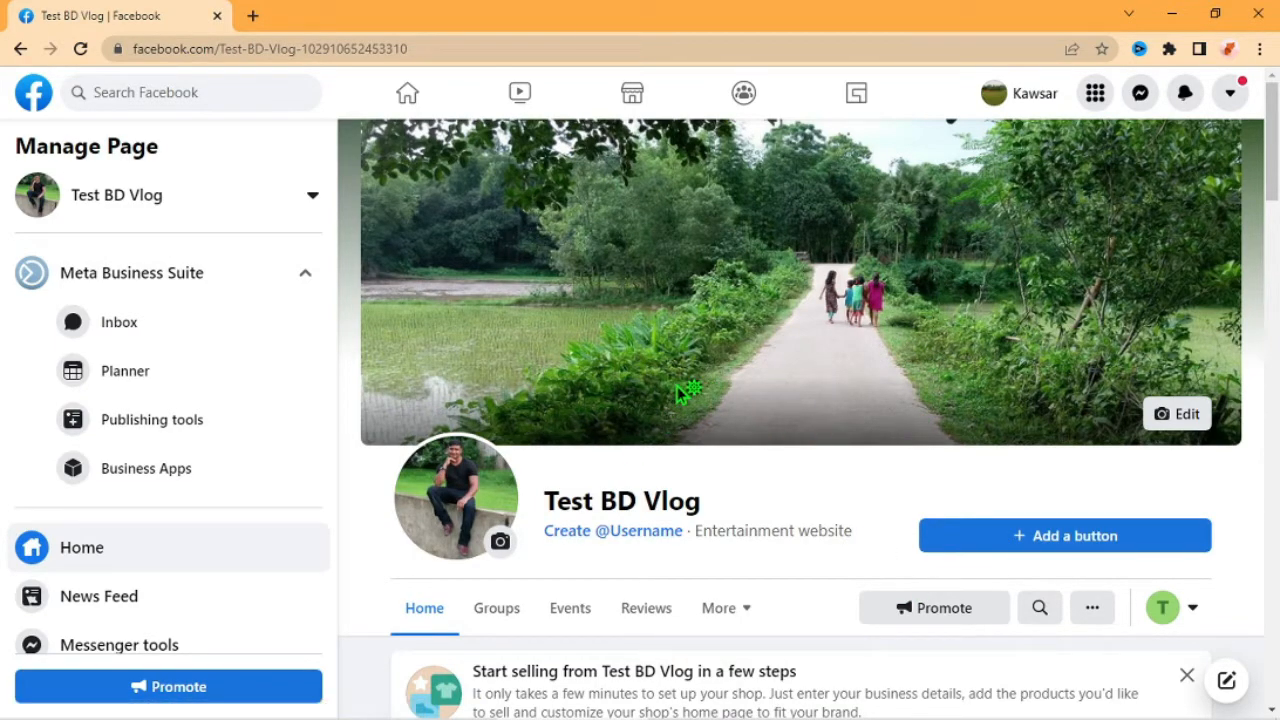
Look over the updated Page header and dismiss the offer to start selling from Test BD Vlog
scroll(1088, 366, "down", 1)
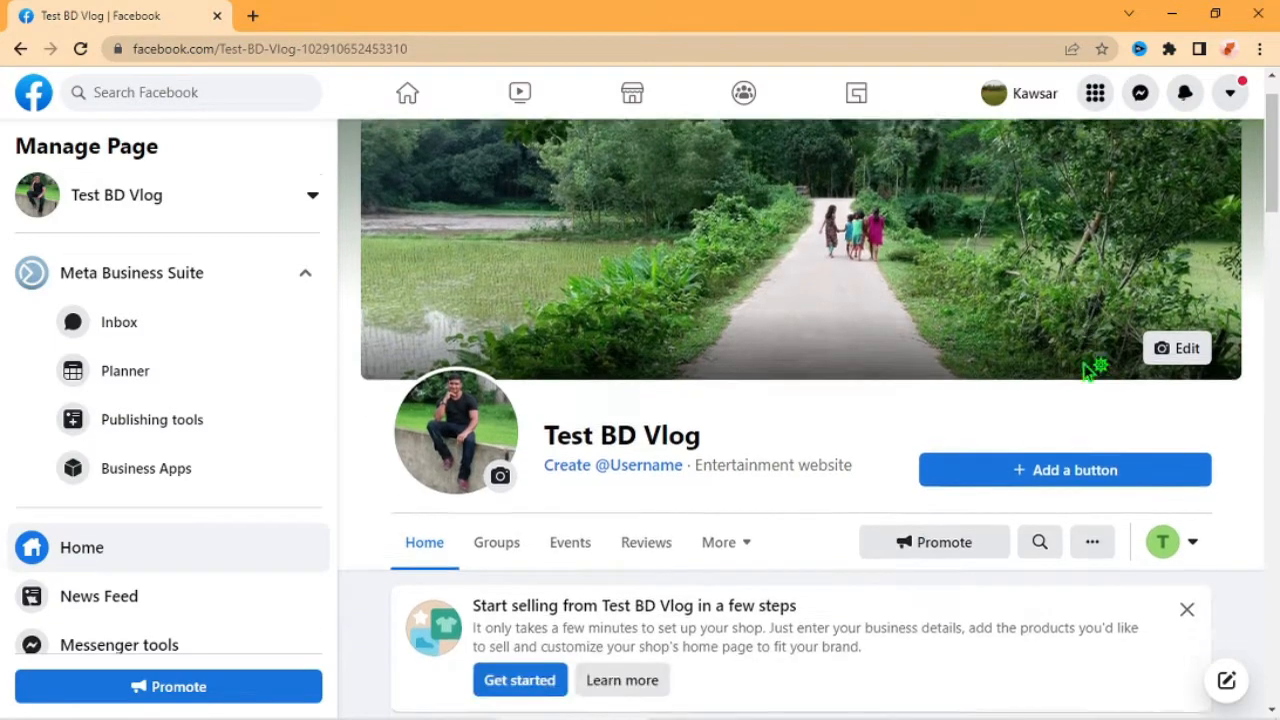
scroll(1090, 368, "up", 1)
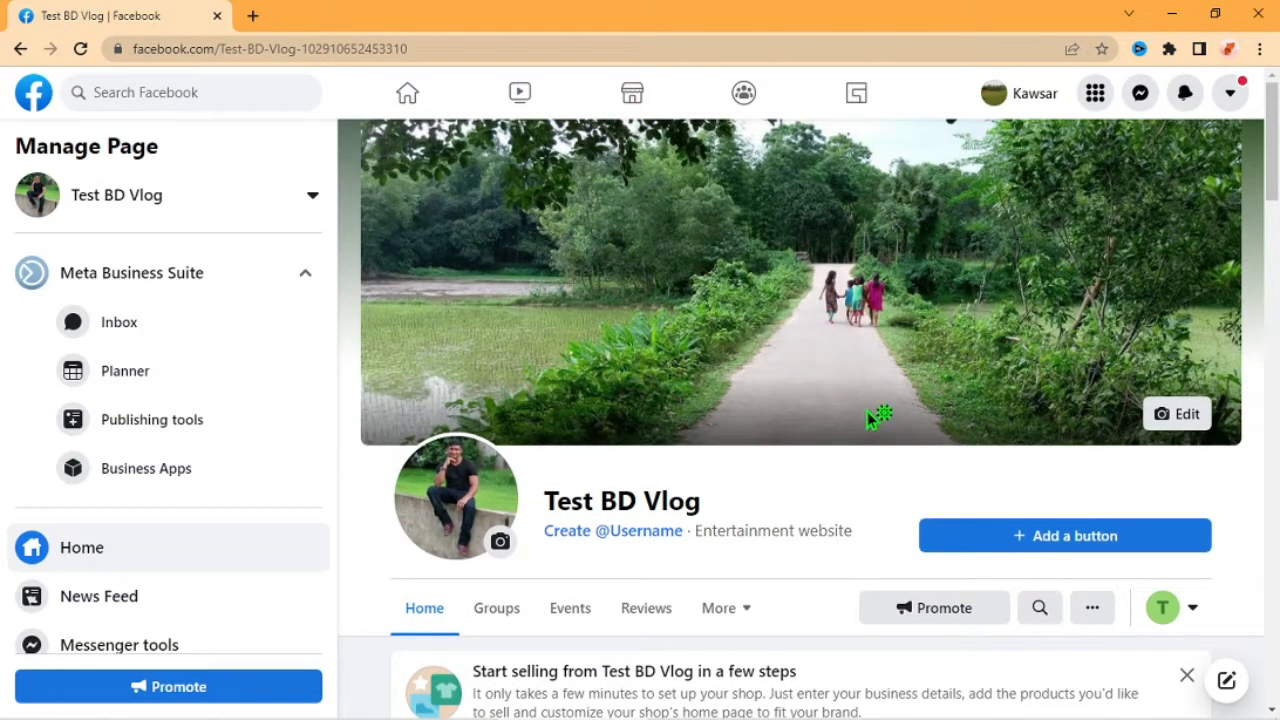
scroll(873, 418, "down", 3)
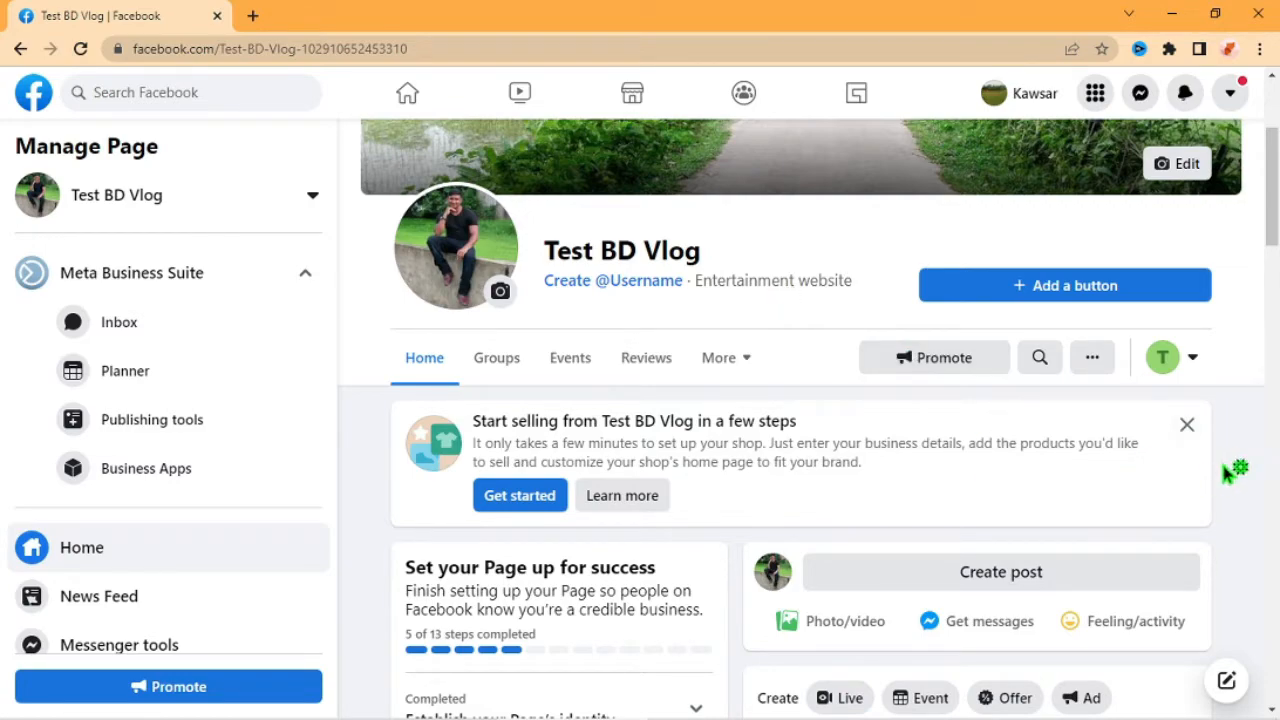
left_click(1187, 425)
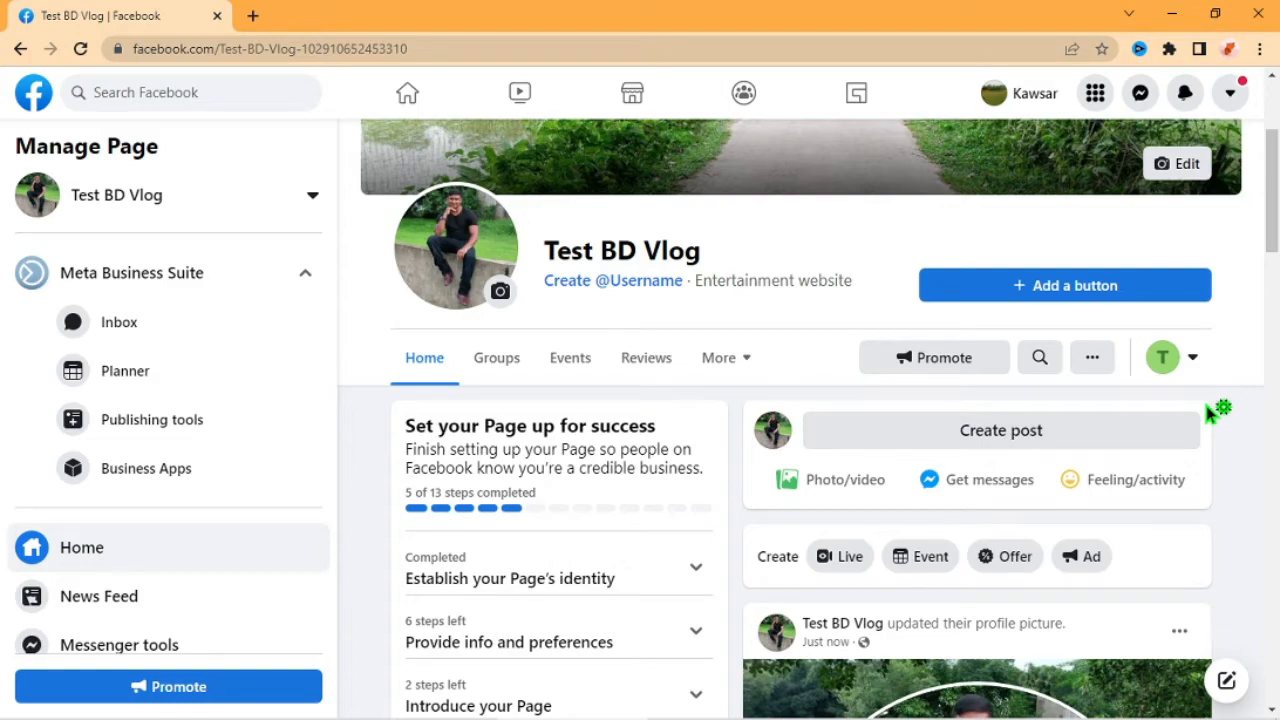
Check the completed-steps progress in the Set your Page up for success checklist
scroll(743, 530, "down", 1)
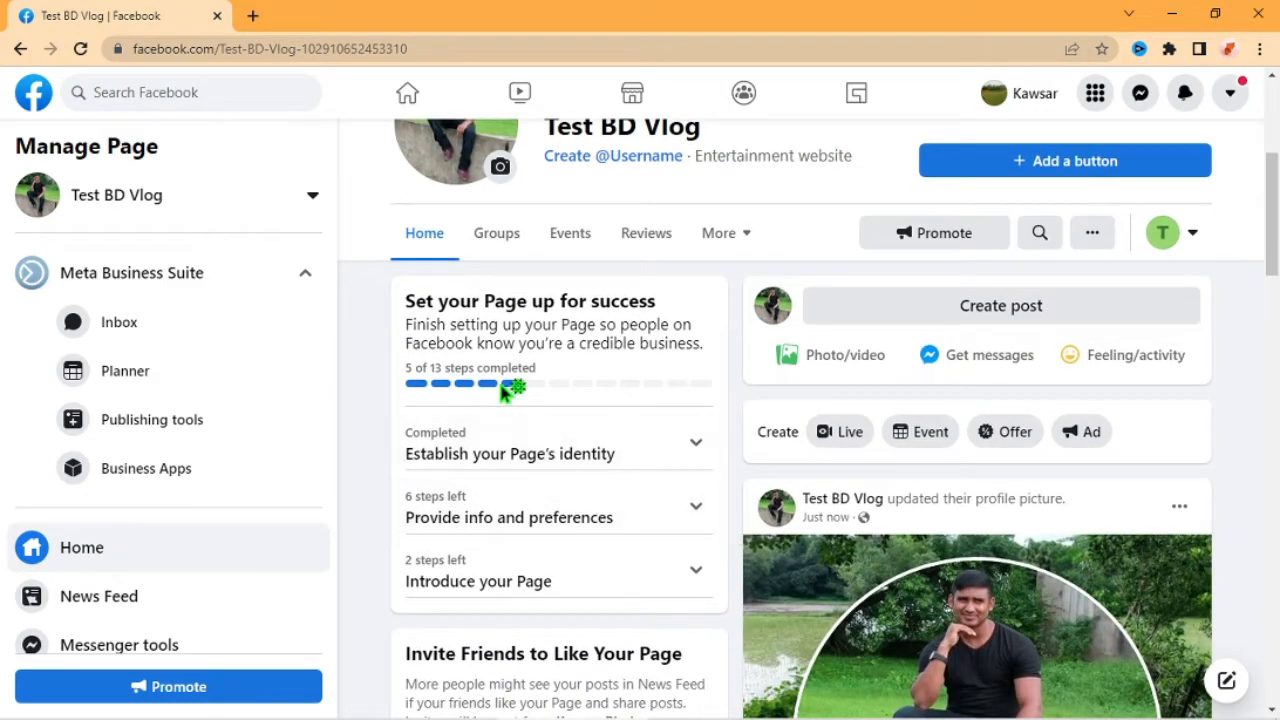
left_click_drag(407, 376, 549, 374)
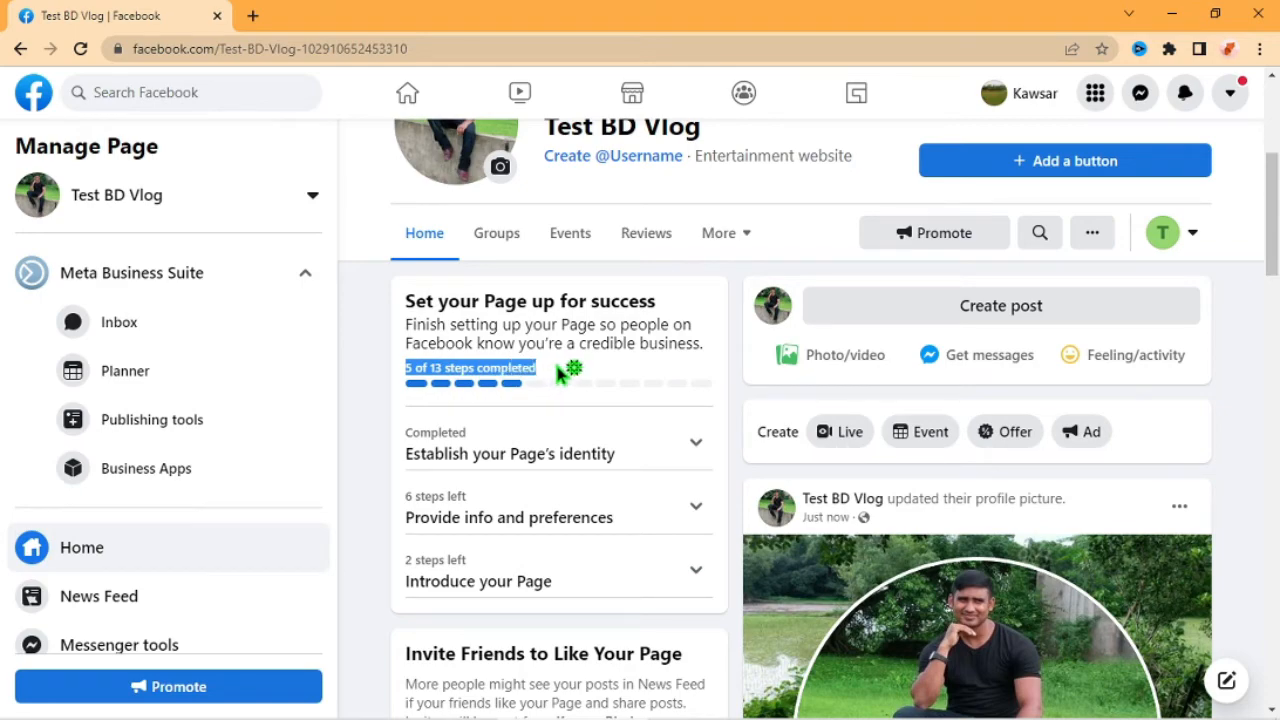
left_click(400, 398)
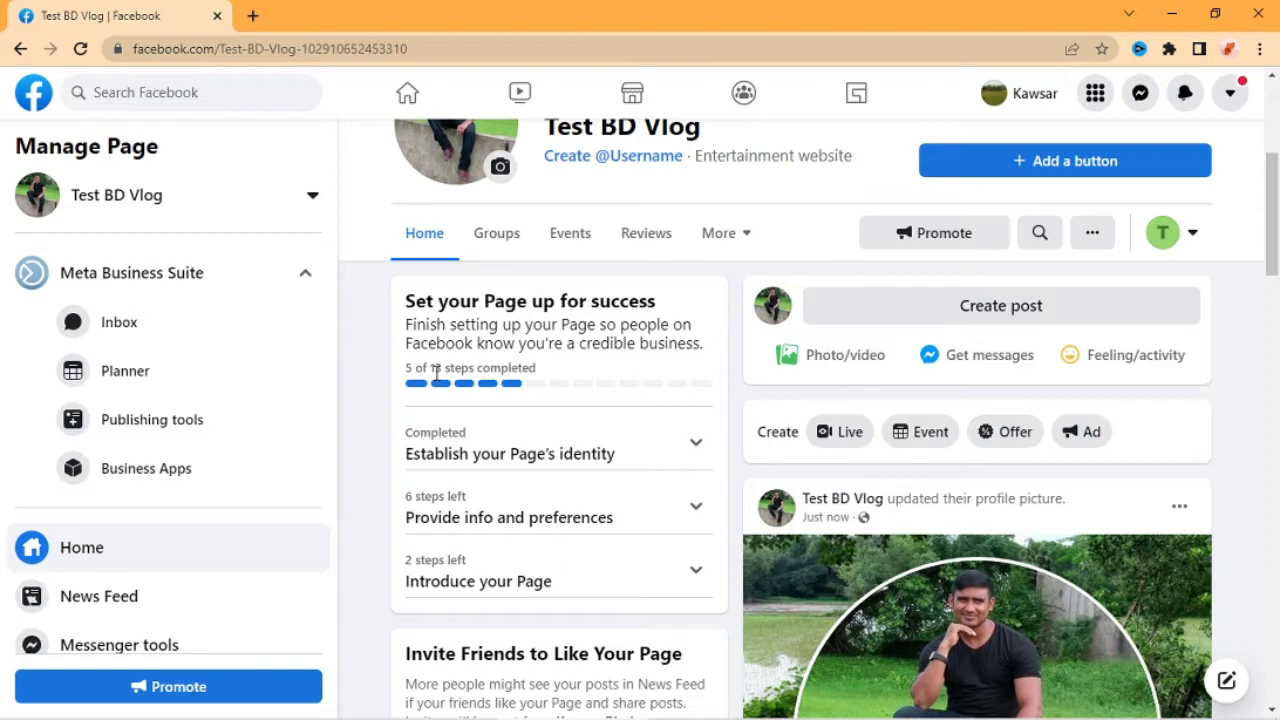
Review the items under Establish your Page's identity in the setup checklist and collapse the section again
scroll(460, 420, "down", 1)
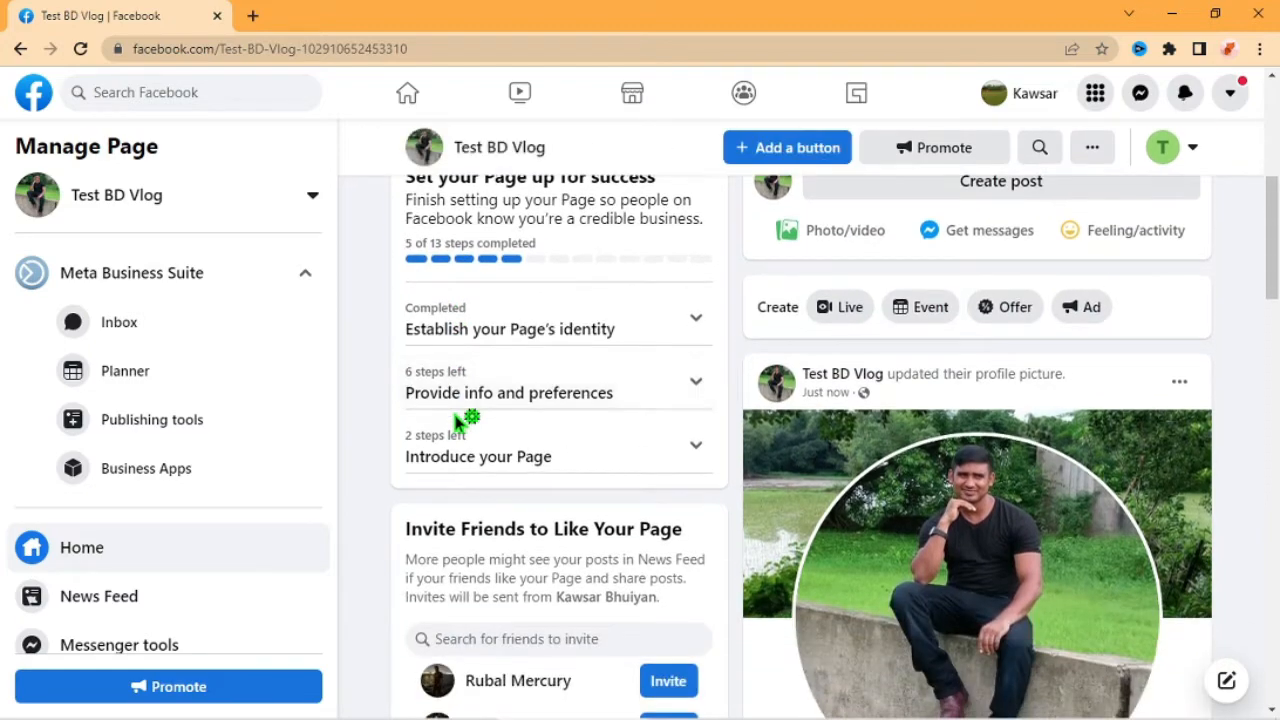
left_click(696, 320)
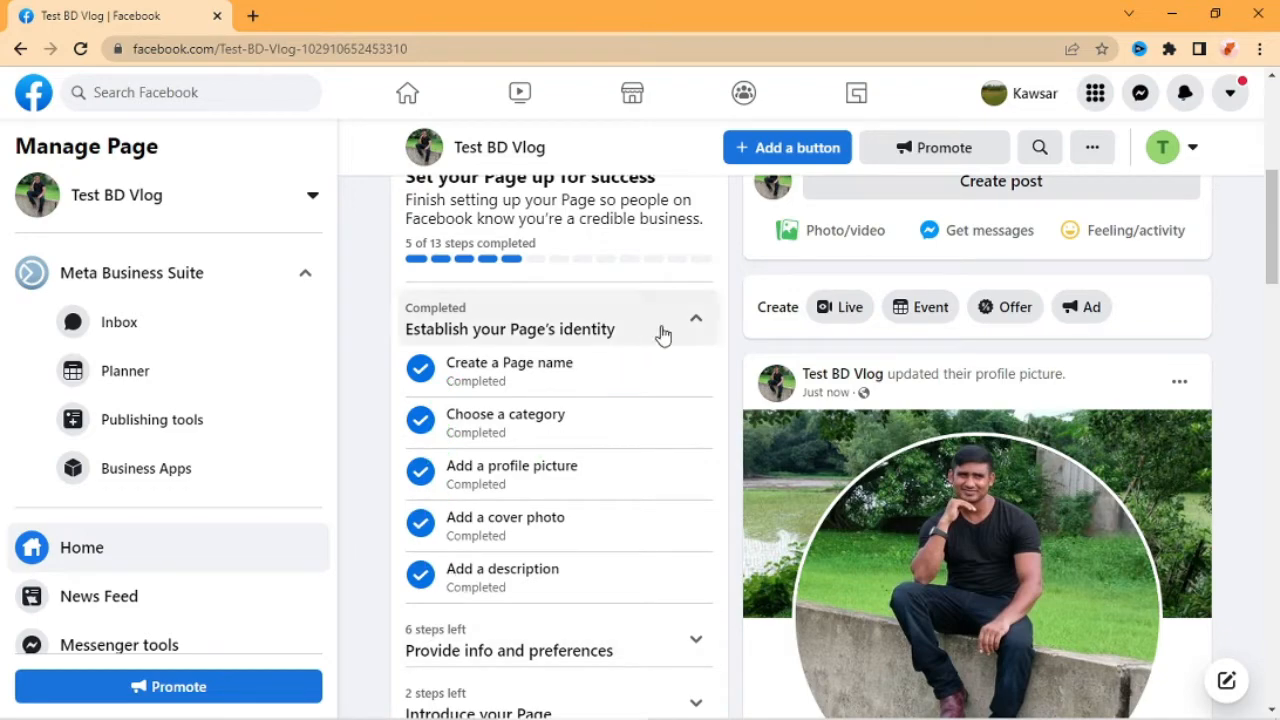
left_click(700, 320)
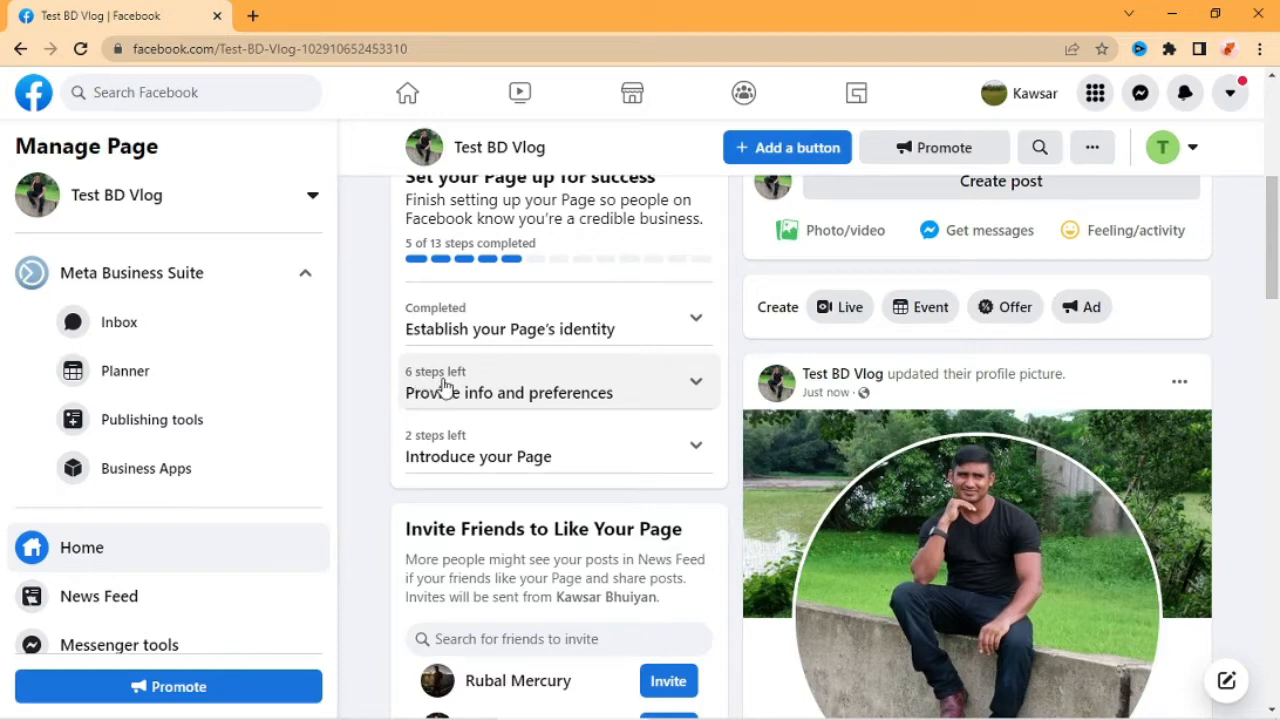
Expand Provide info and preferences in the checklist and open the Page's website field for editing
left_click(697, 384)
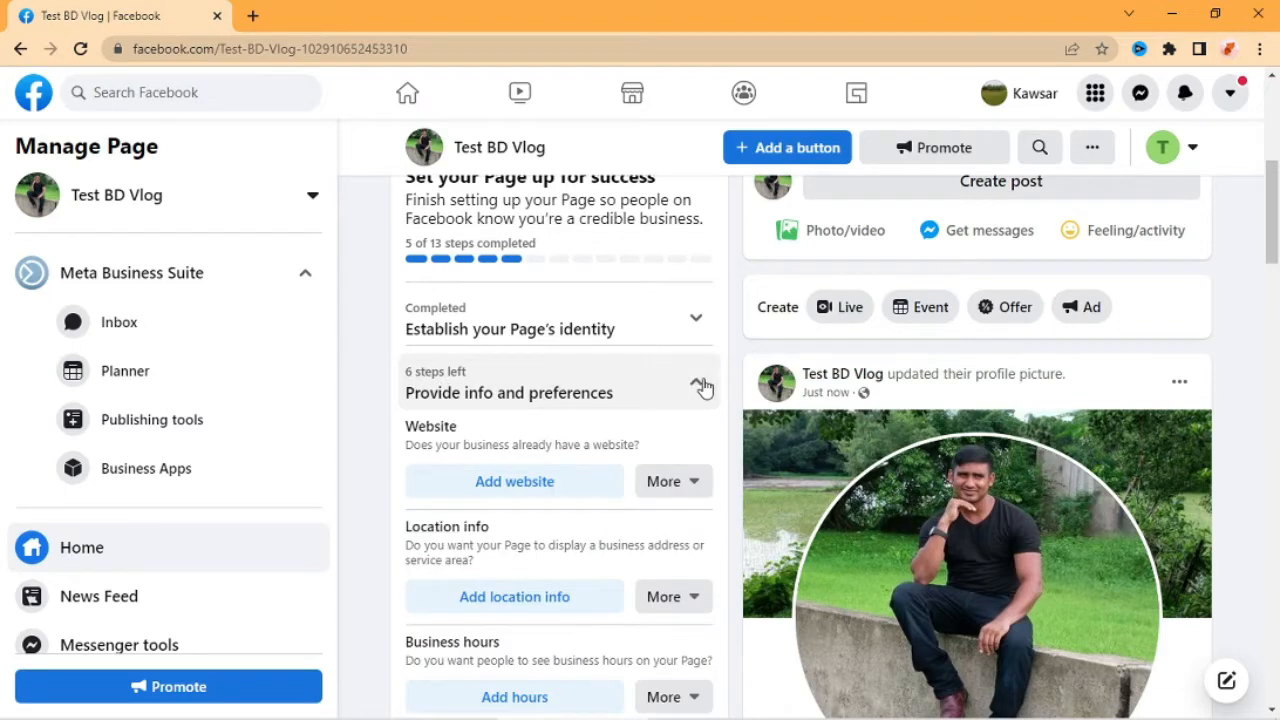
scroll(680, 390, "down", 1)
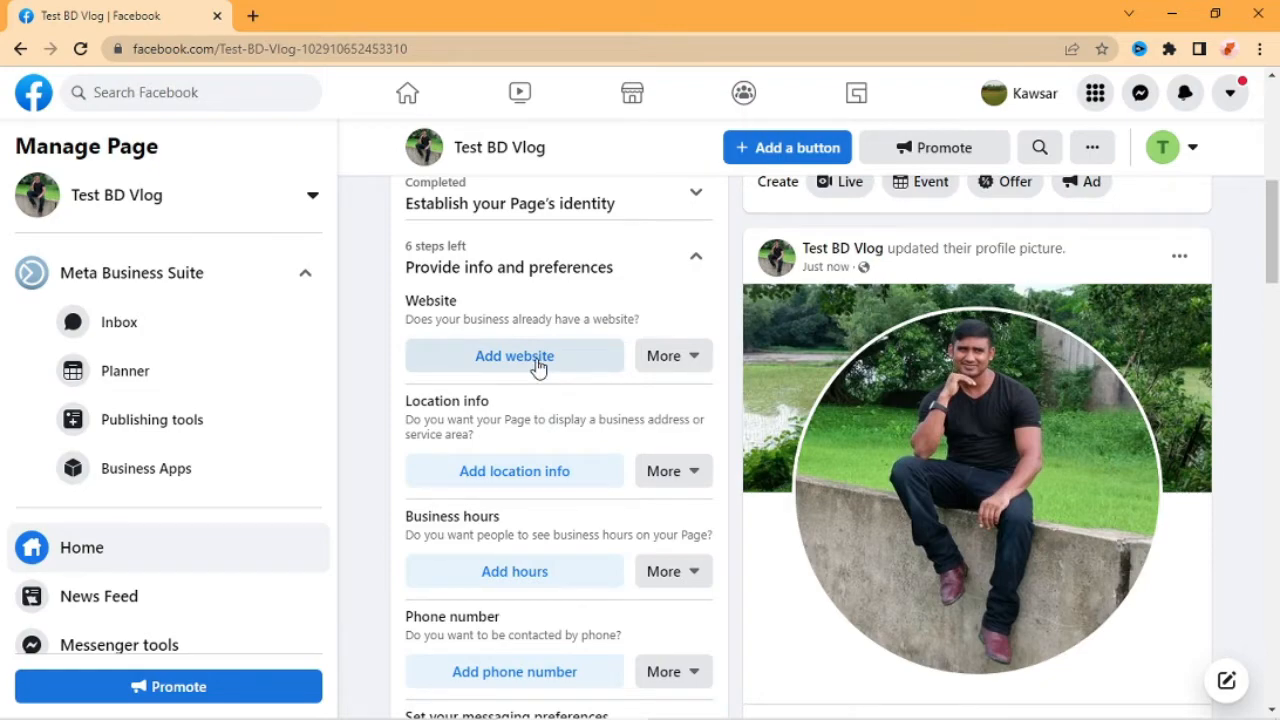
left_click(538, 366)
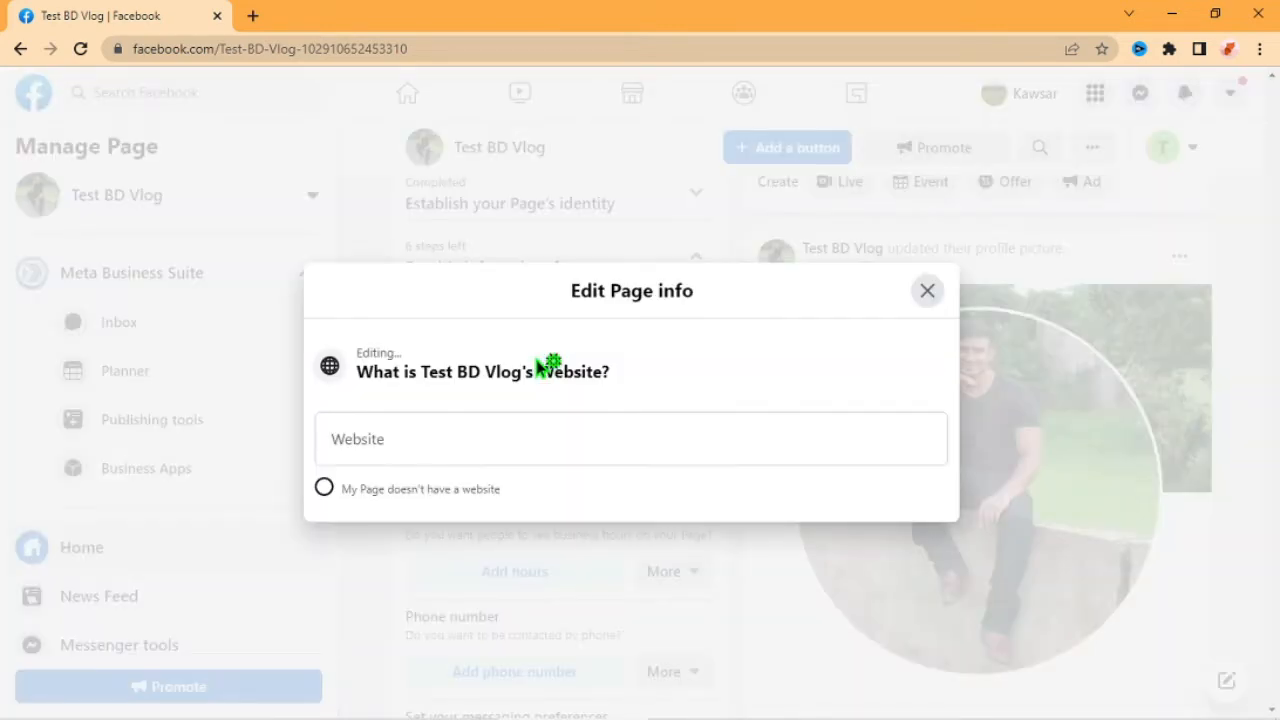
left_click(412, 447)
Switch to YouTube in a new browser tab and open the account's own channel, Bangla Mobile Laptop Tips
left_click(253, 14)
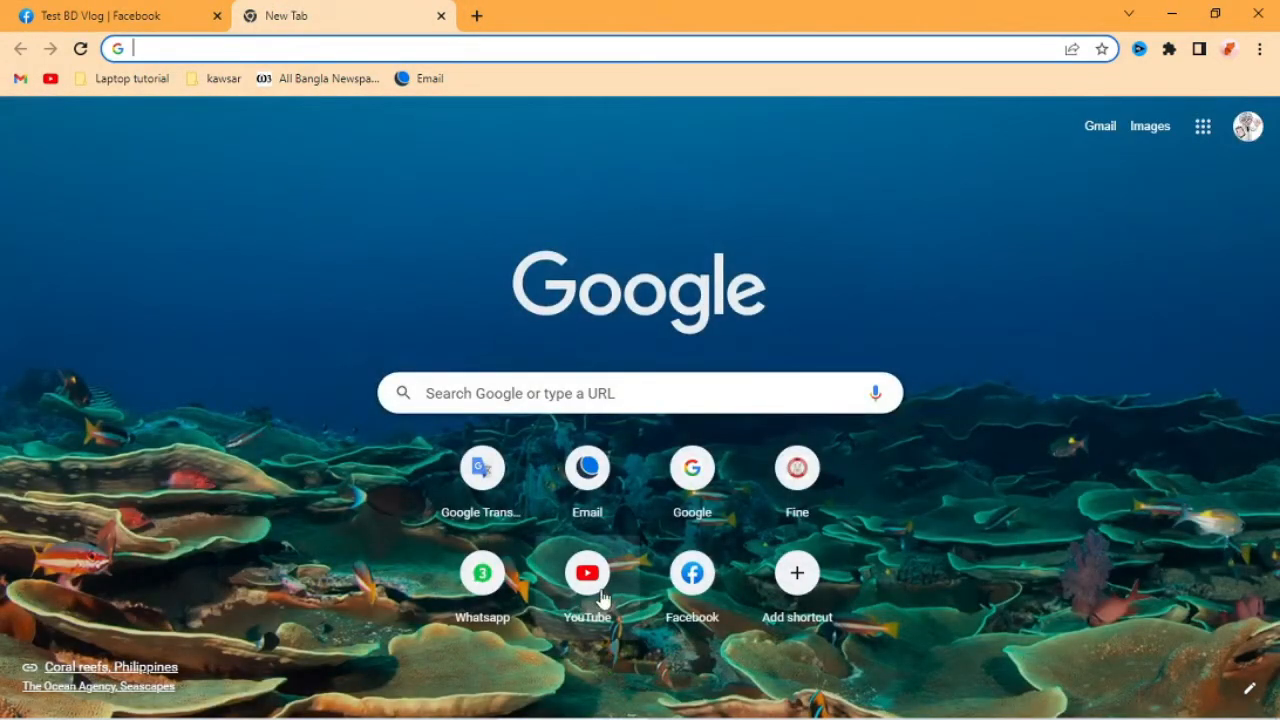
left_click(600, 590)
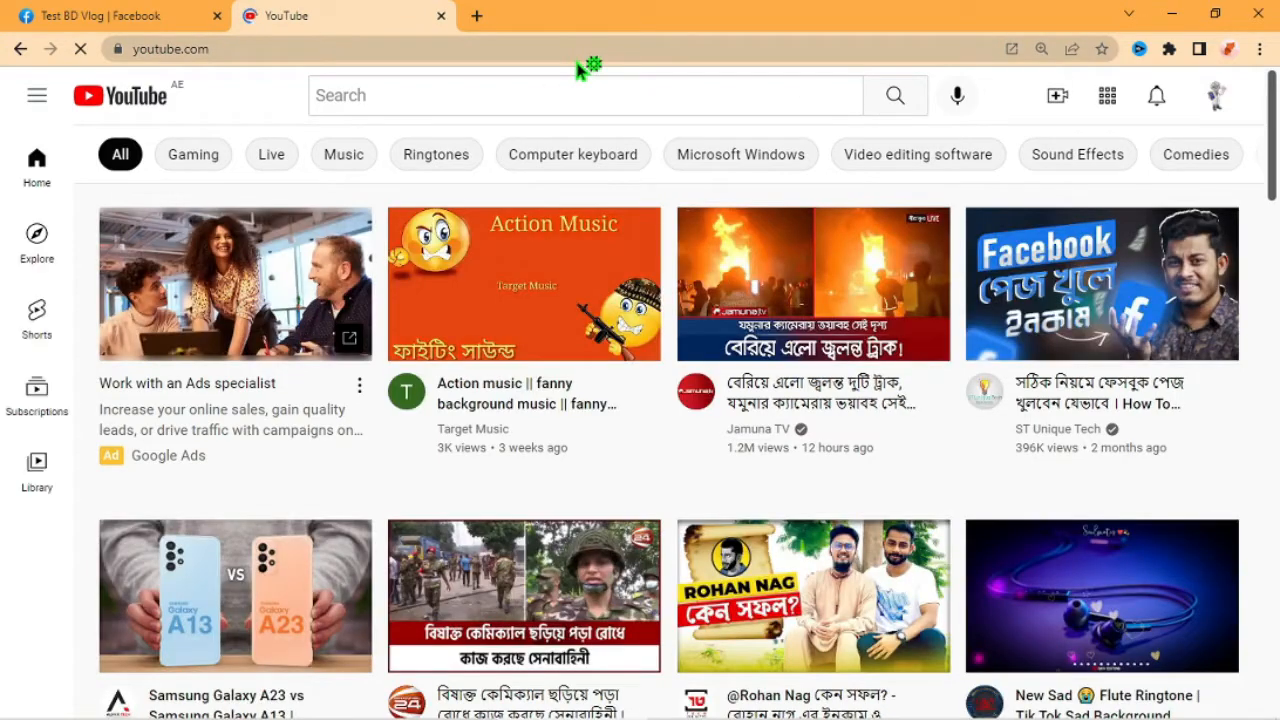
left_click(1216, 100)
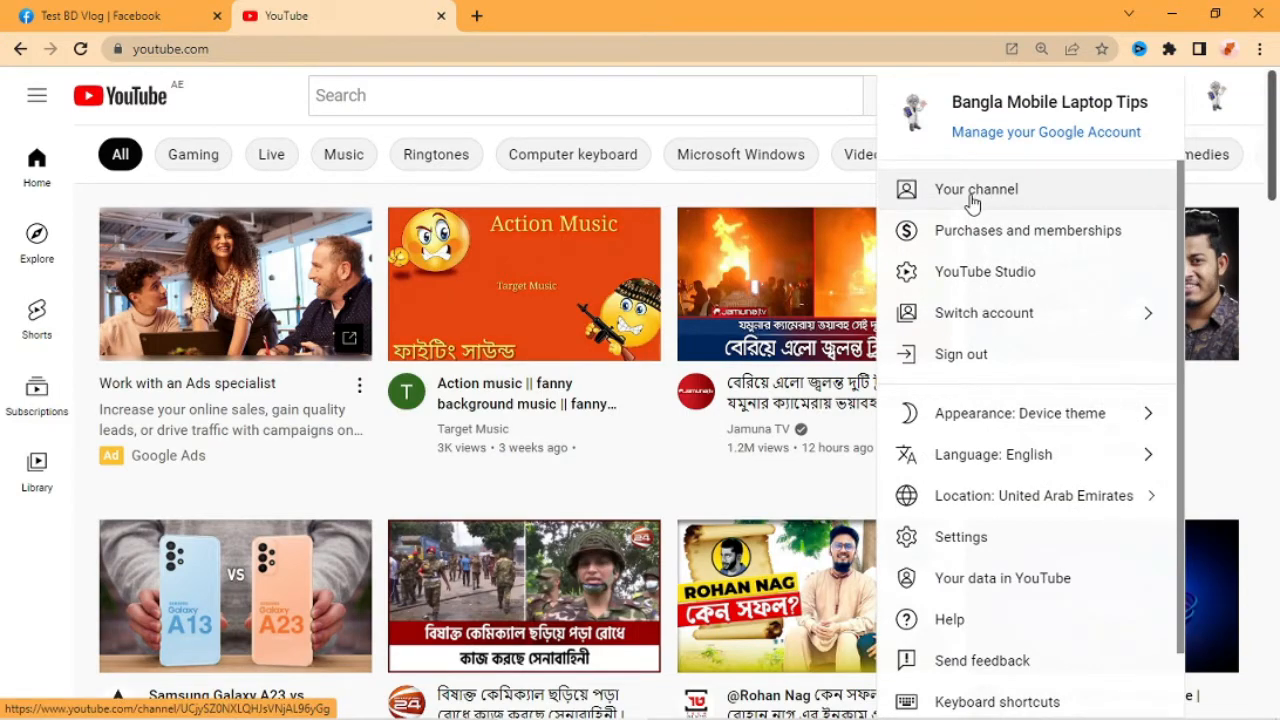
left_click(972, 203)
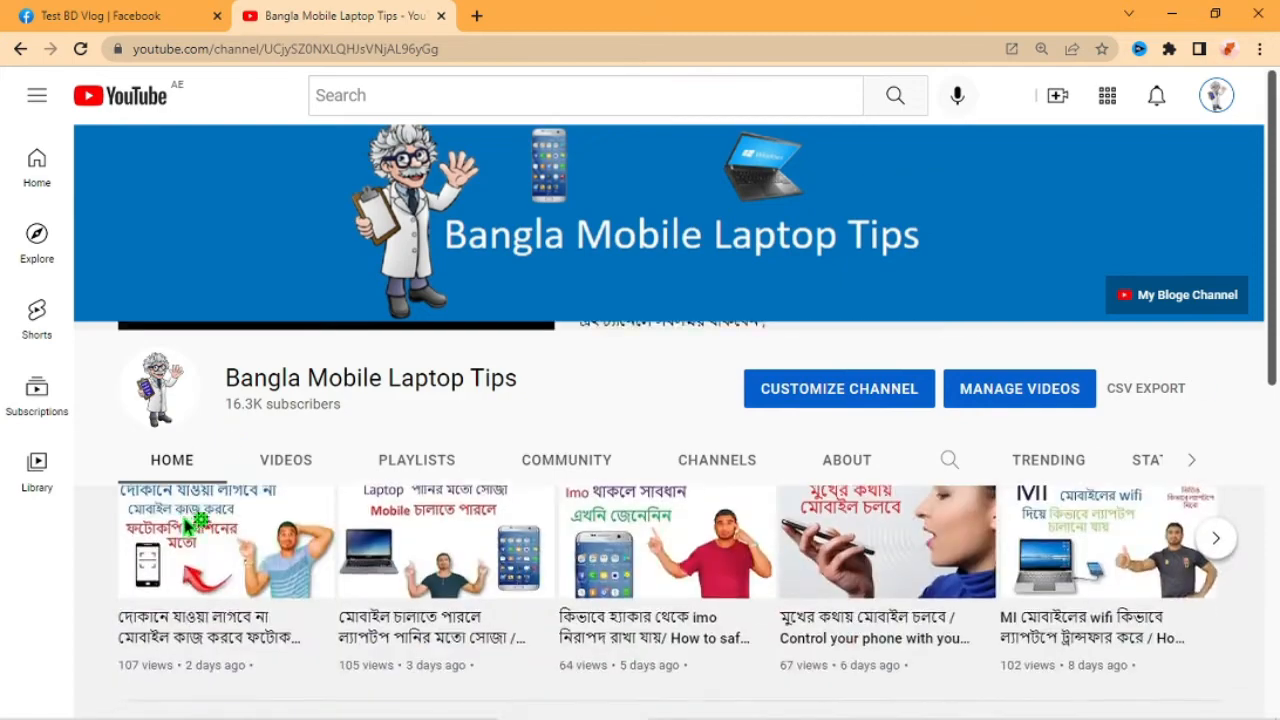
scroll(187, 463, "down", 3)
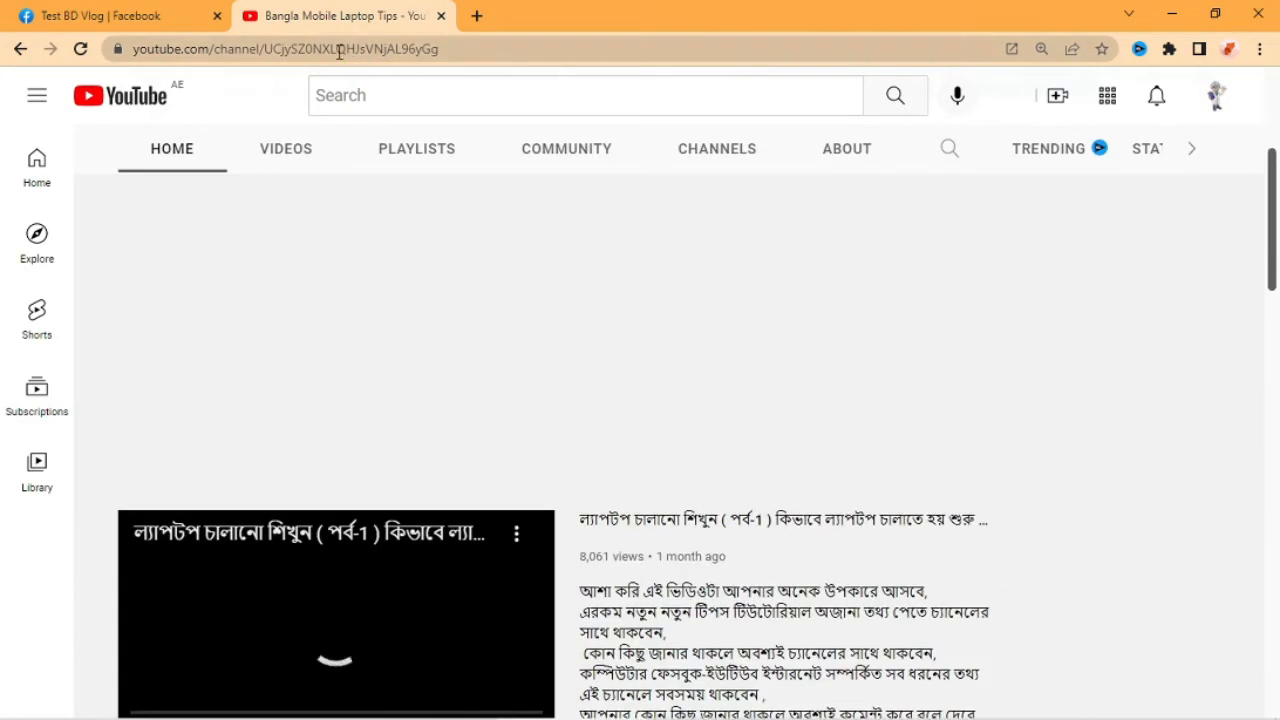
Copy the full web address of the Bangla Mobile Laptop Tips channel page
left_click(337, 49)
key("ctrl+c")
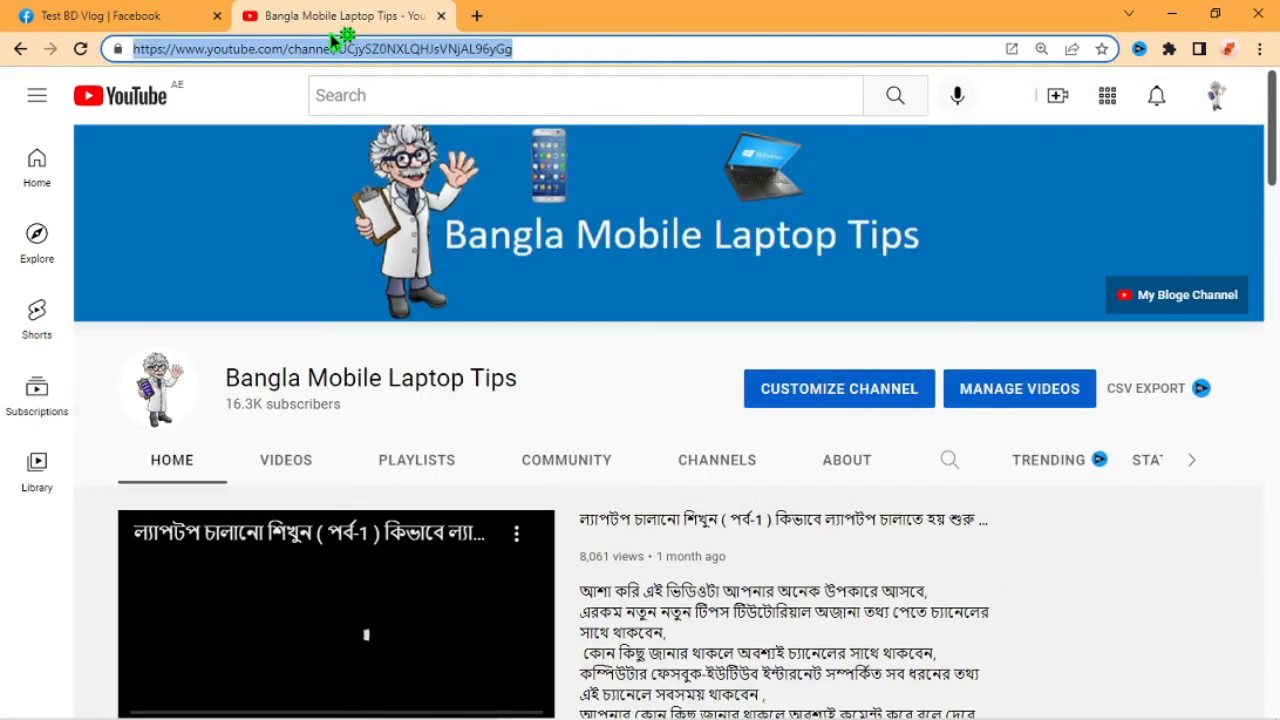
right_click(338, 50)
left_click(382, 148)
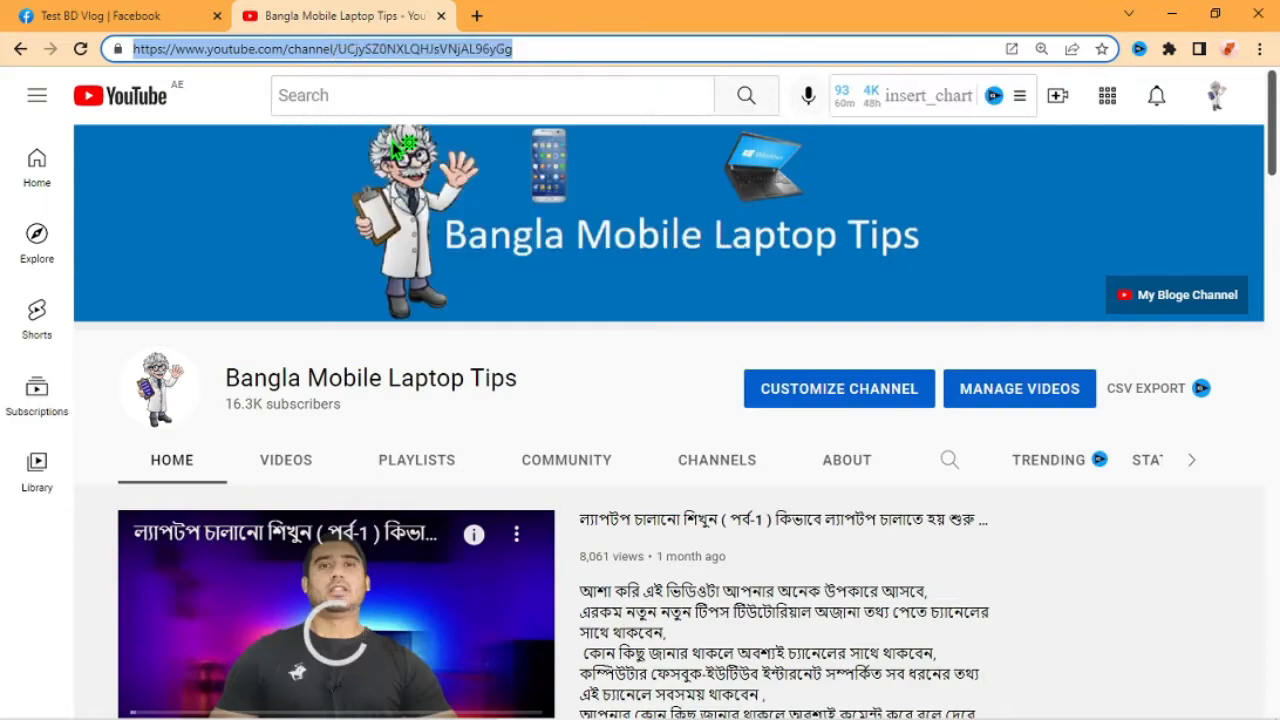
Return to the Facebook Page setup, enter the copied YouTube channel address as the Page's website, and close the dialog
left_click(110, 16)
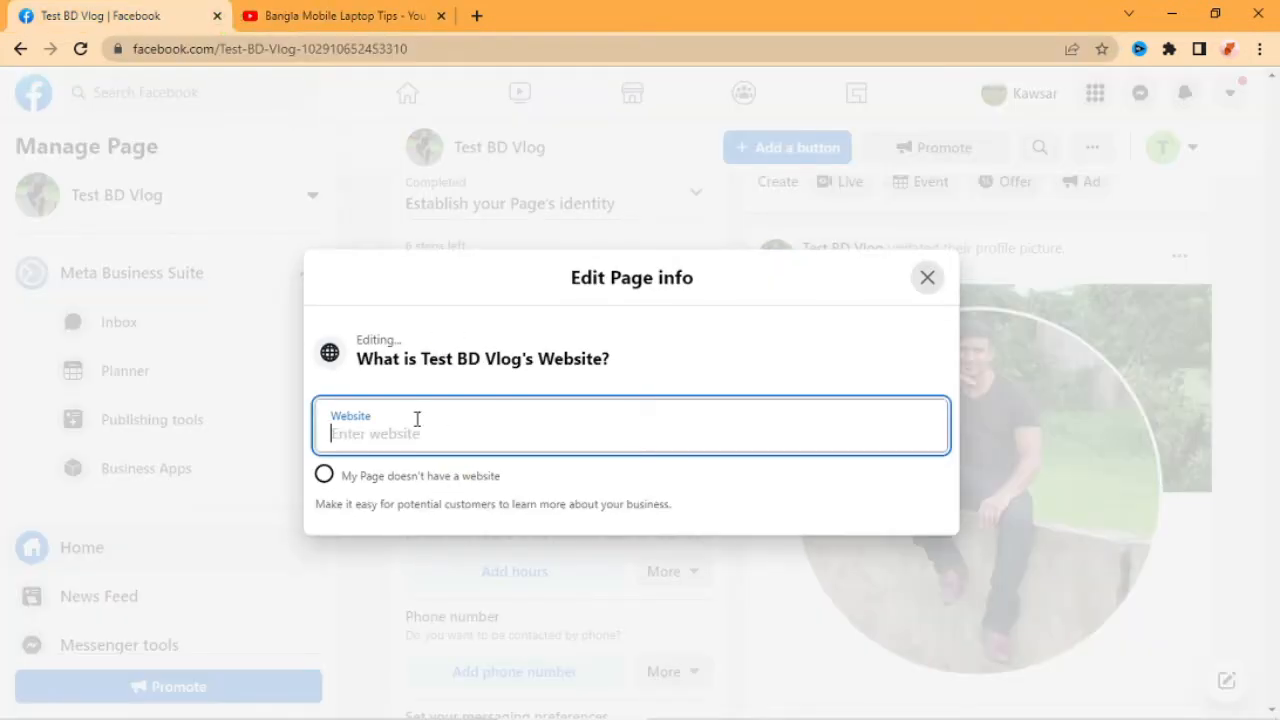
key("ctrl+v")
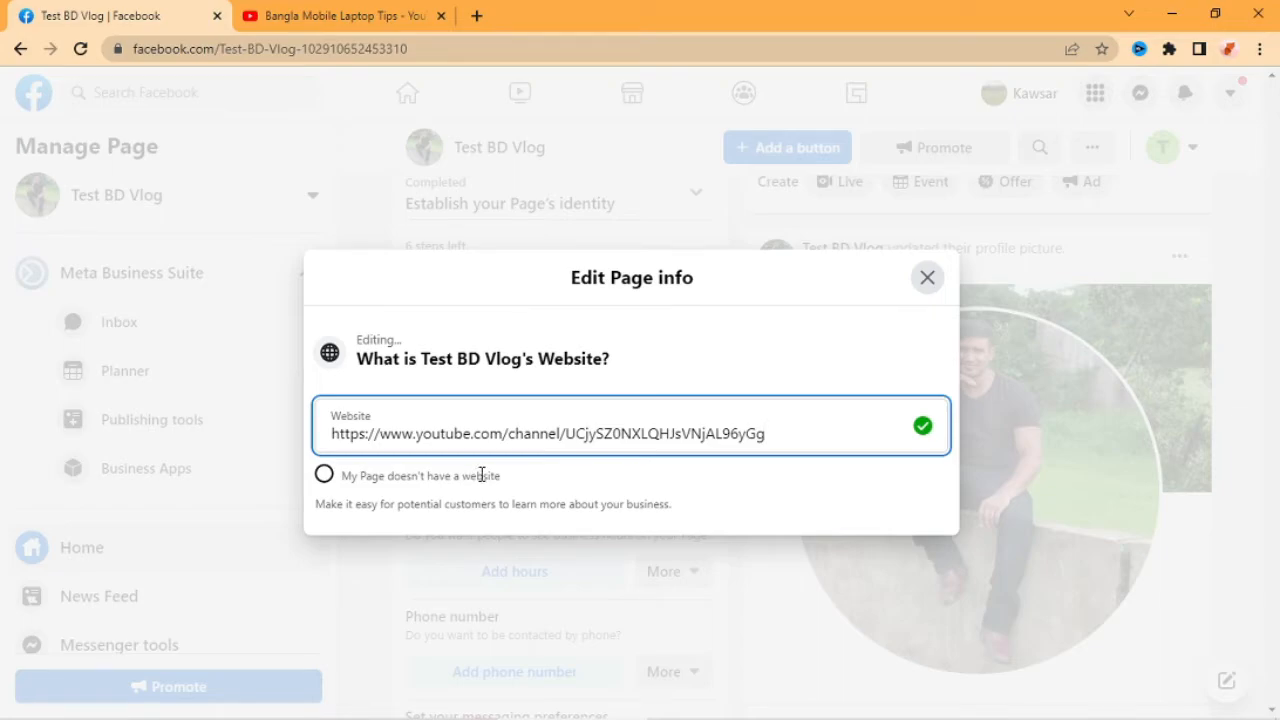
left_click(930, 575)
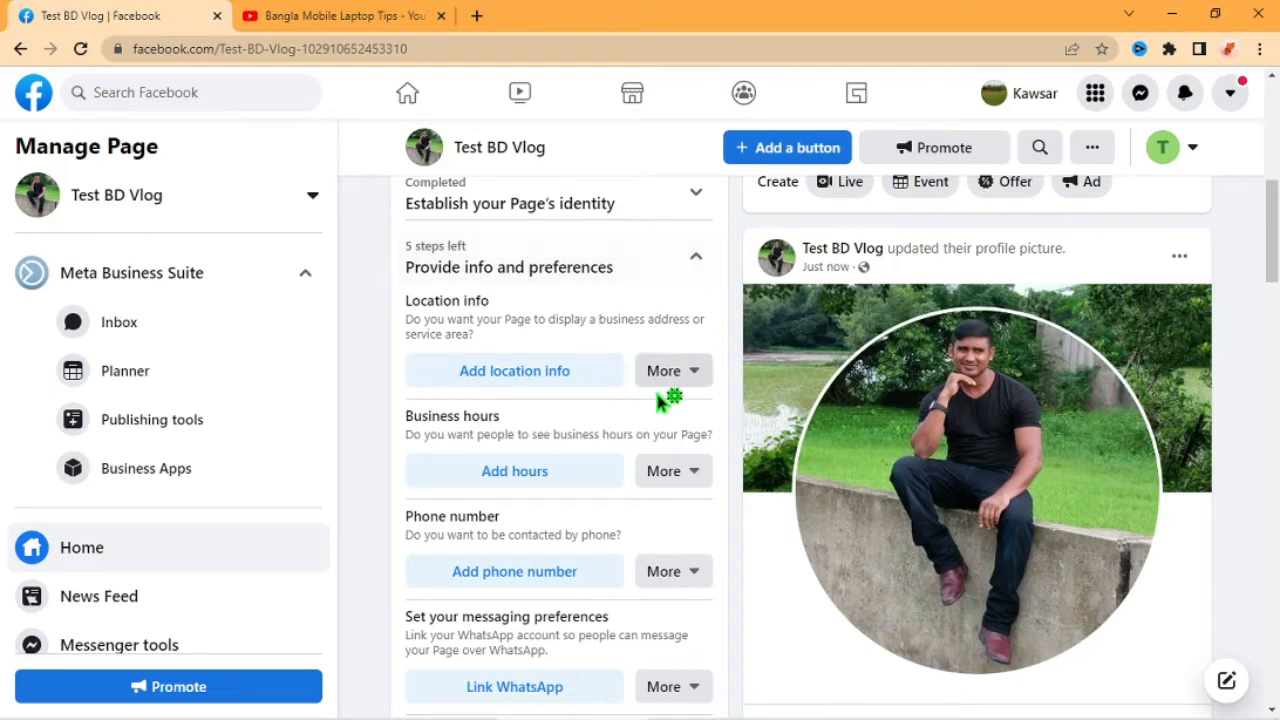
Look over the address, city, ZIP code and map options in the Page's location form and close it without entering anything
scroll(660, 402, "up", 1)
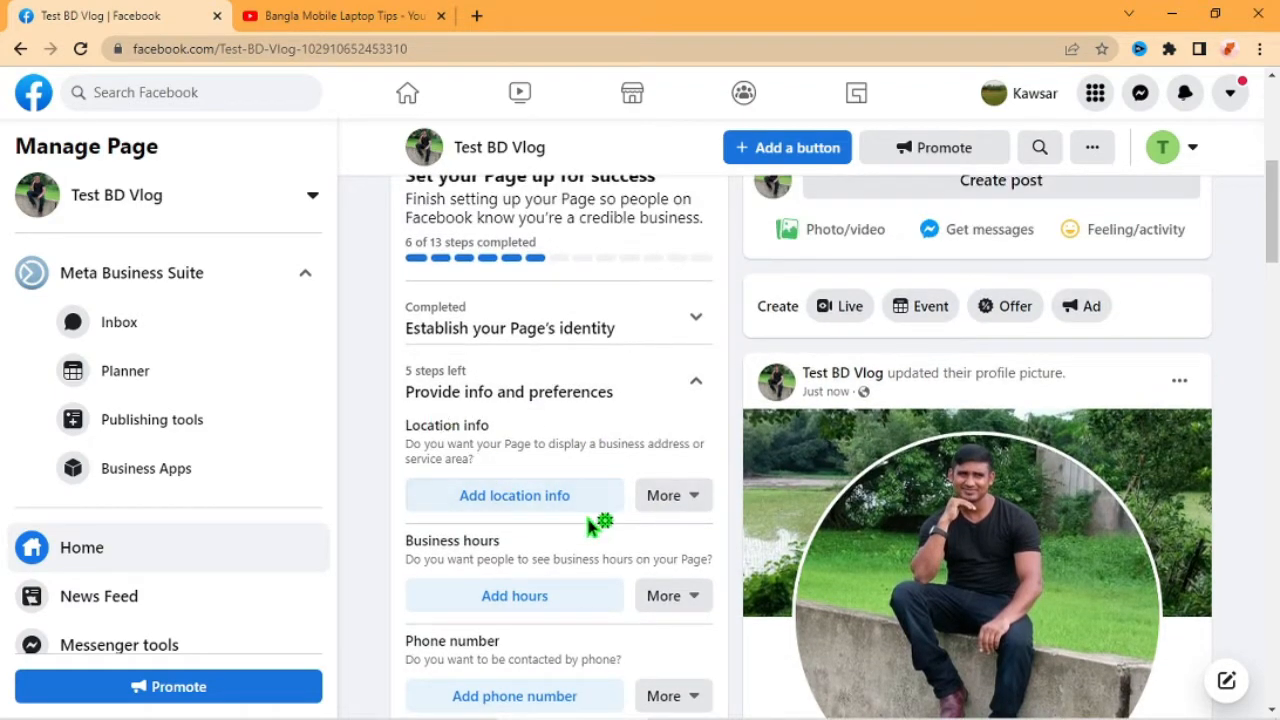
left_click(525, 505)
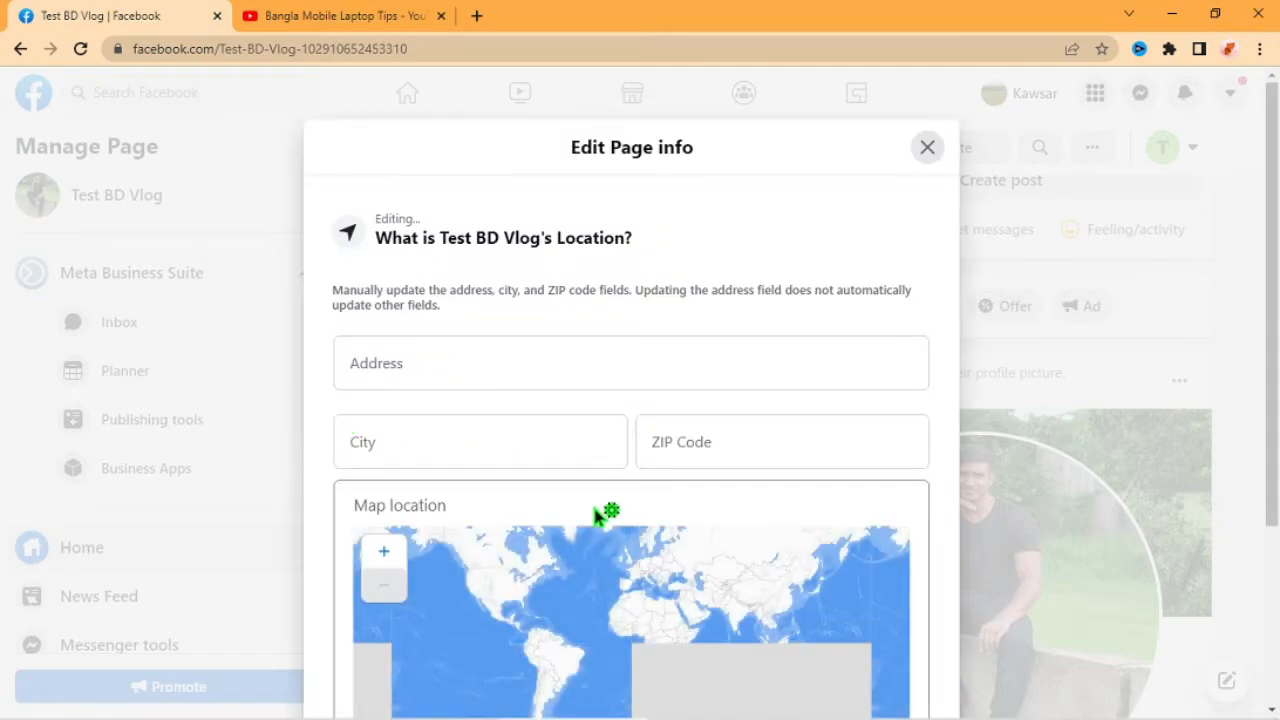
scroll(910, 510, "down", 3)
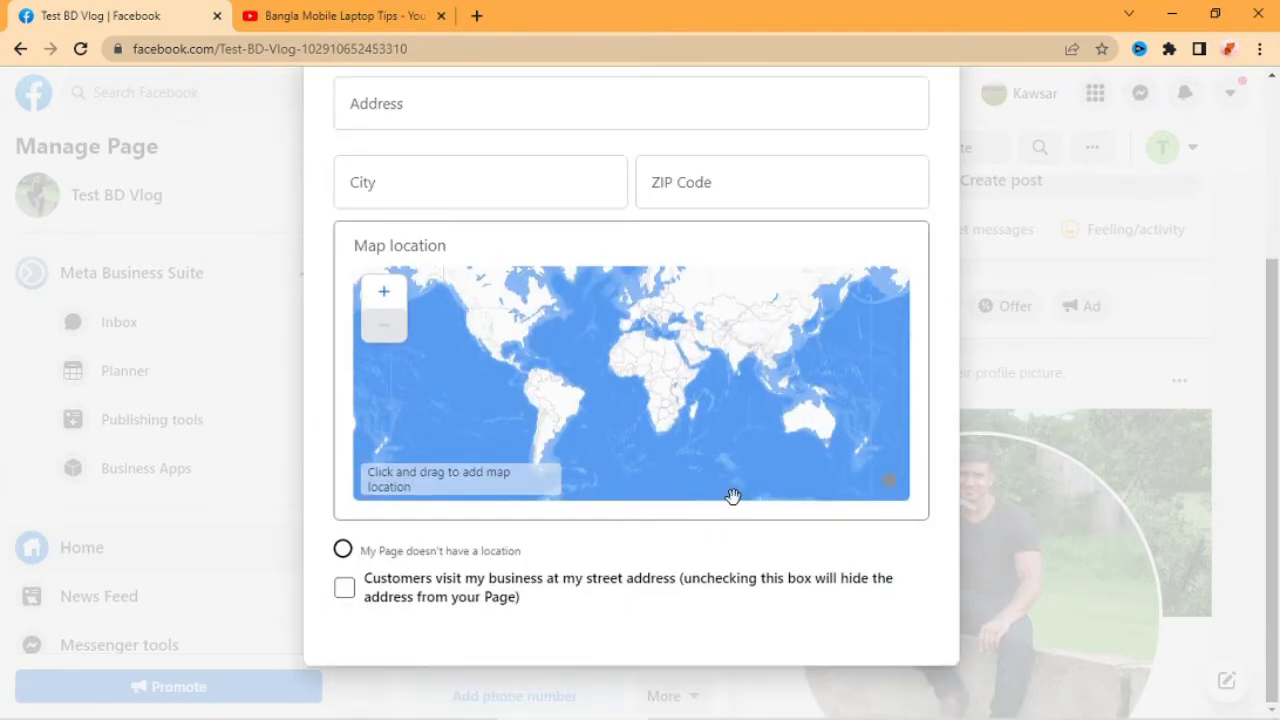
scroll(490, 320, "up", 4)
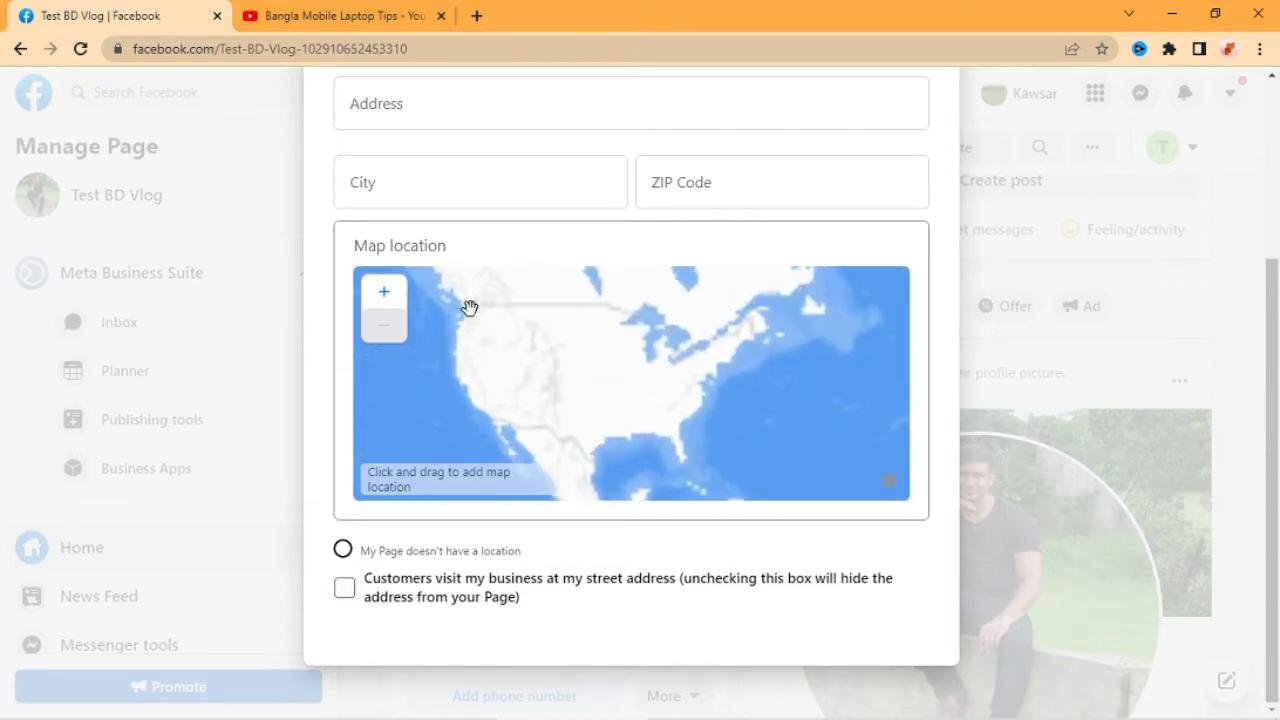
scroll(521, 328, "down", 3)
scroll(677, 197, "up", 3)
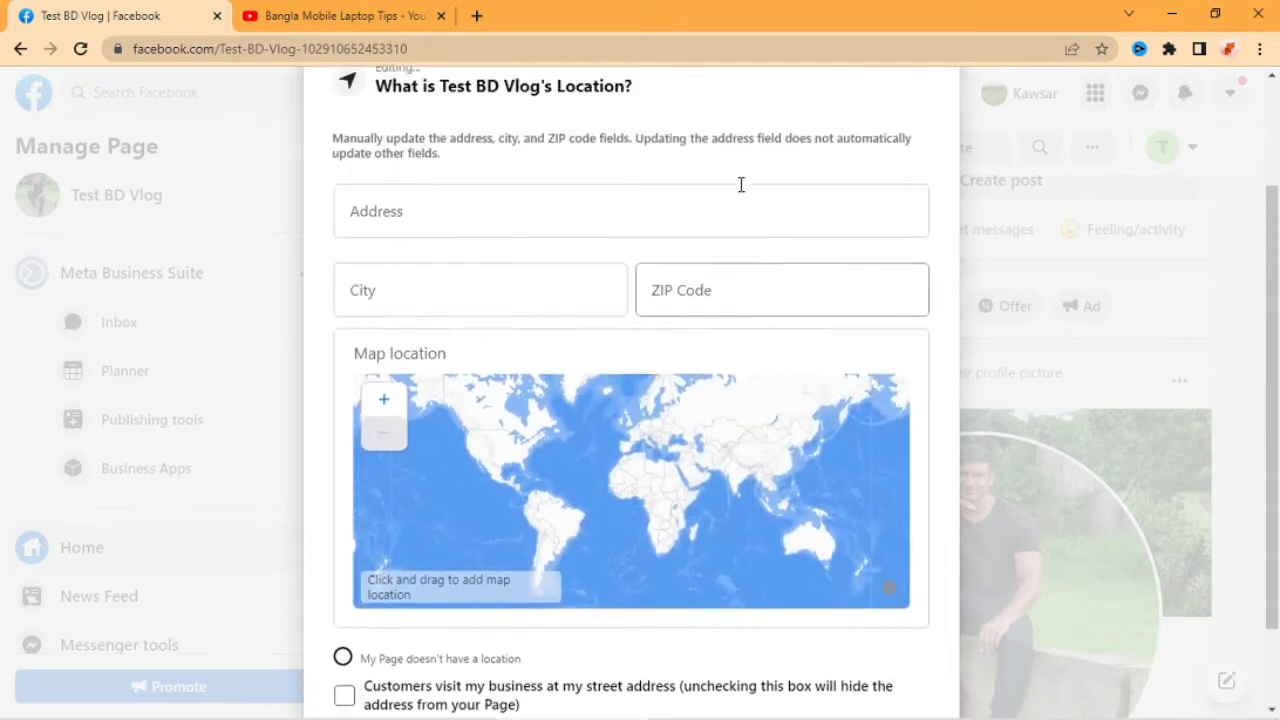
left_click(464, 242)
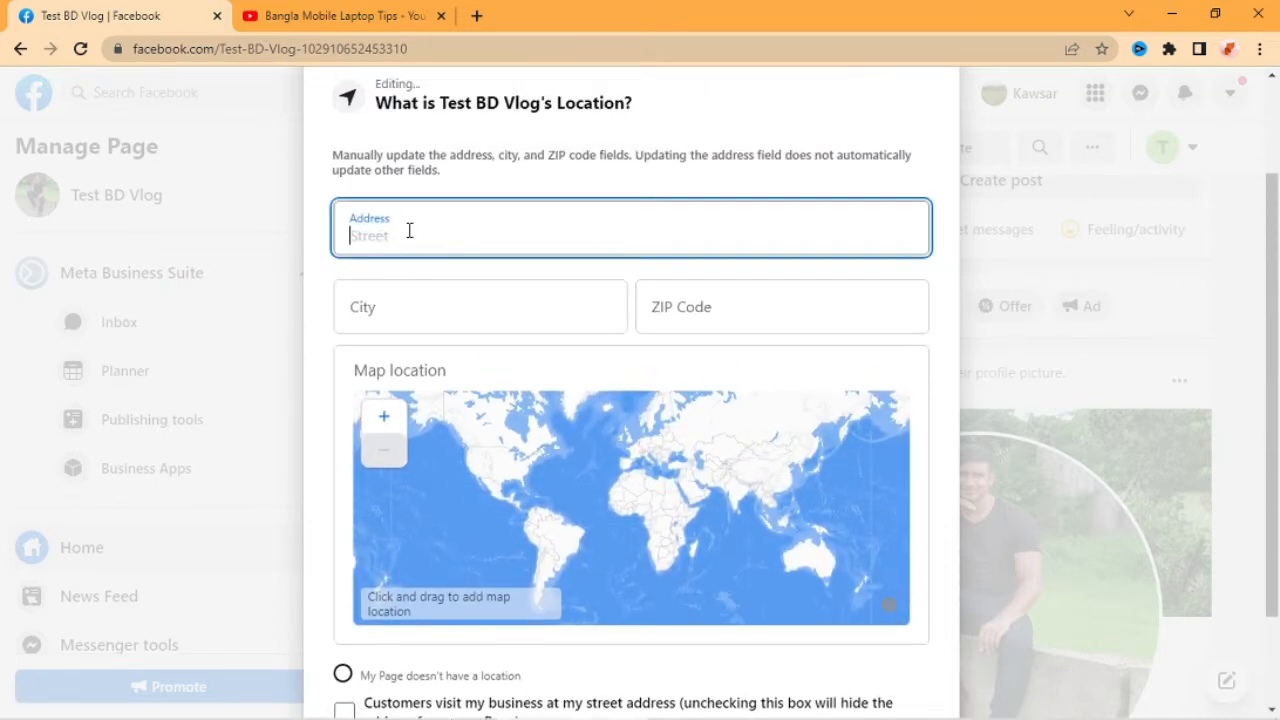
scroll(1050, 580, "down", 2)
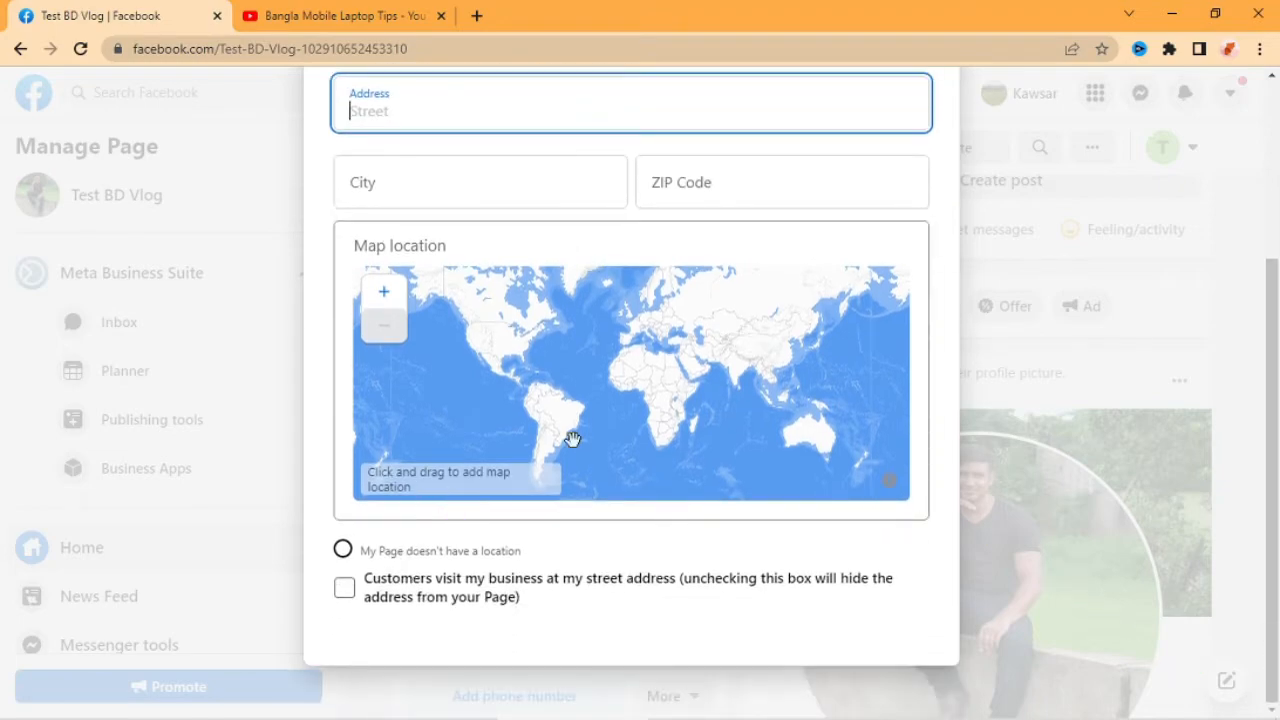
scroll(1043, 220, "up", 3)
left_click(926, 151)
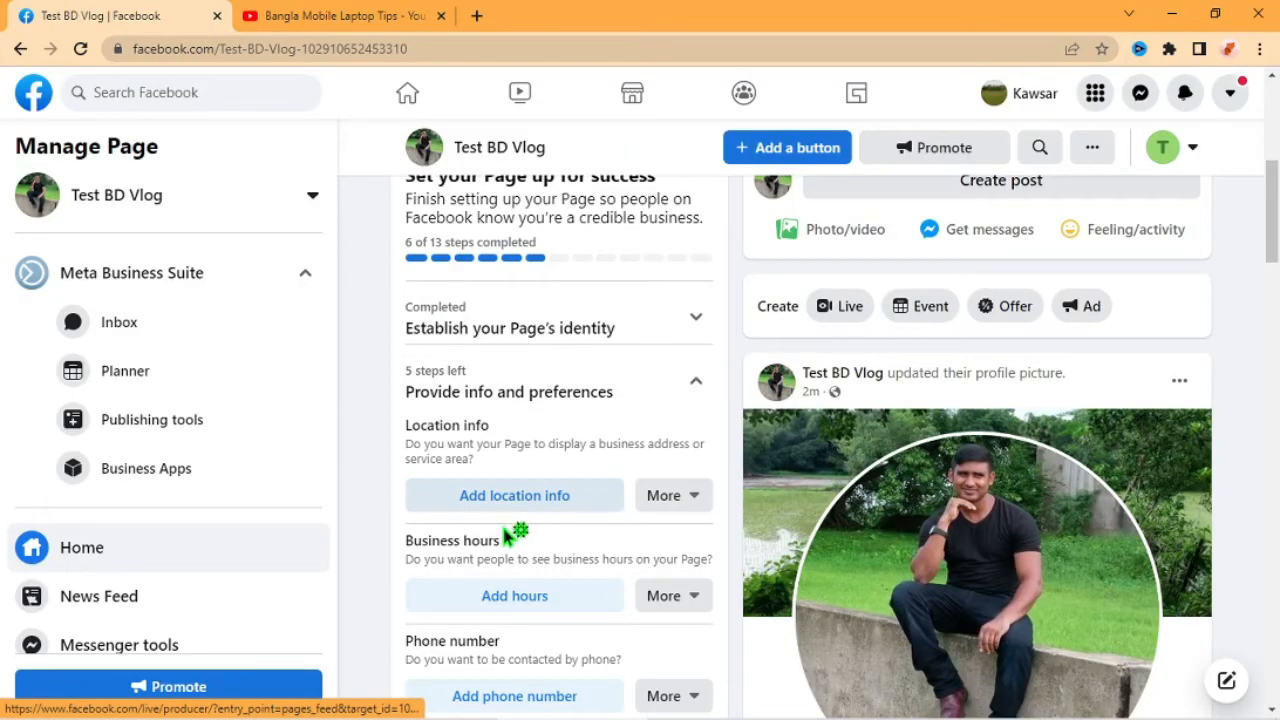
Set the Page's business hours to Always open and close the hours dialog
left_click(514, 597)
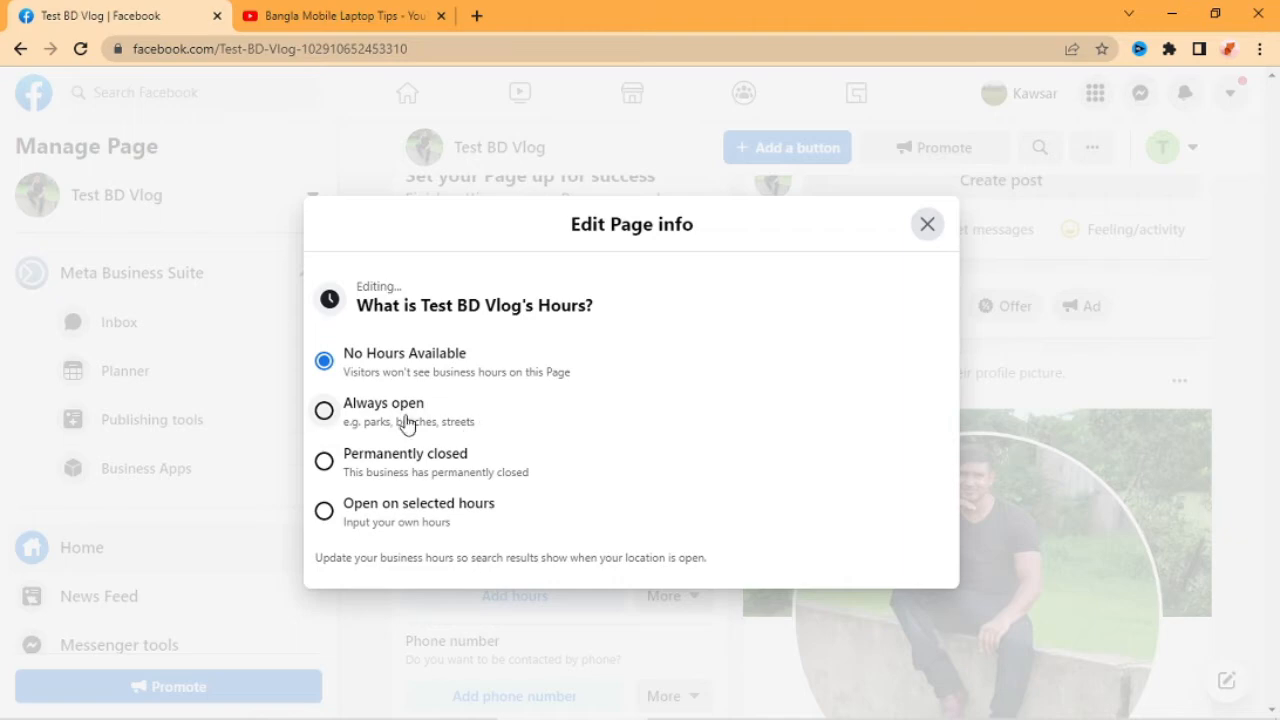
left_click(324, 412)
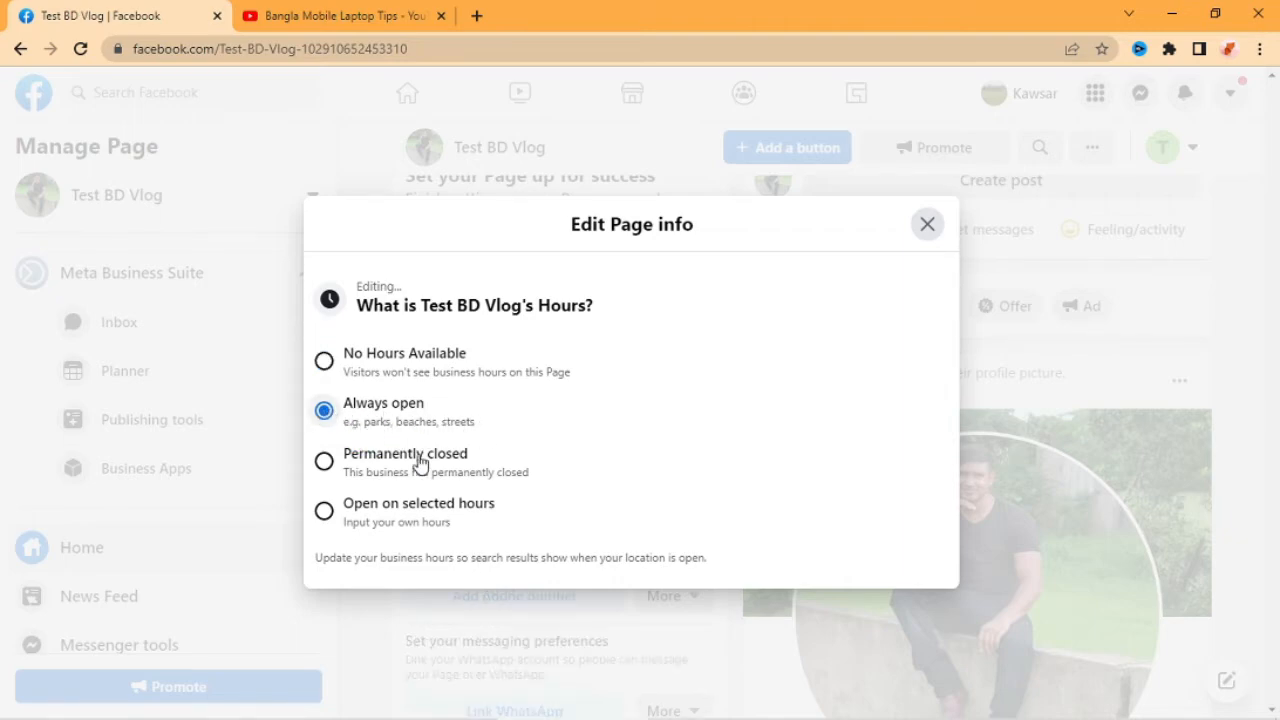
left_click(1030, 295)
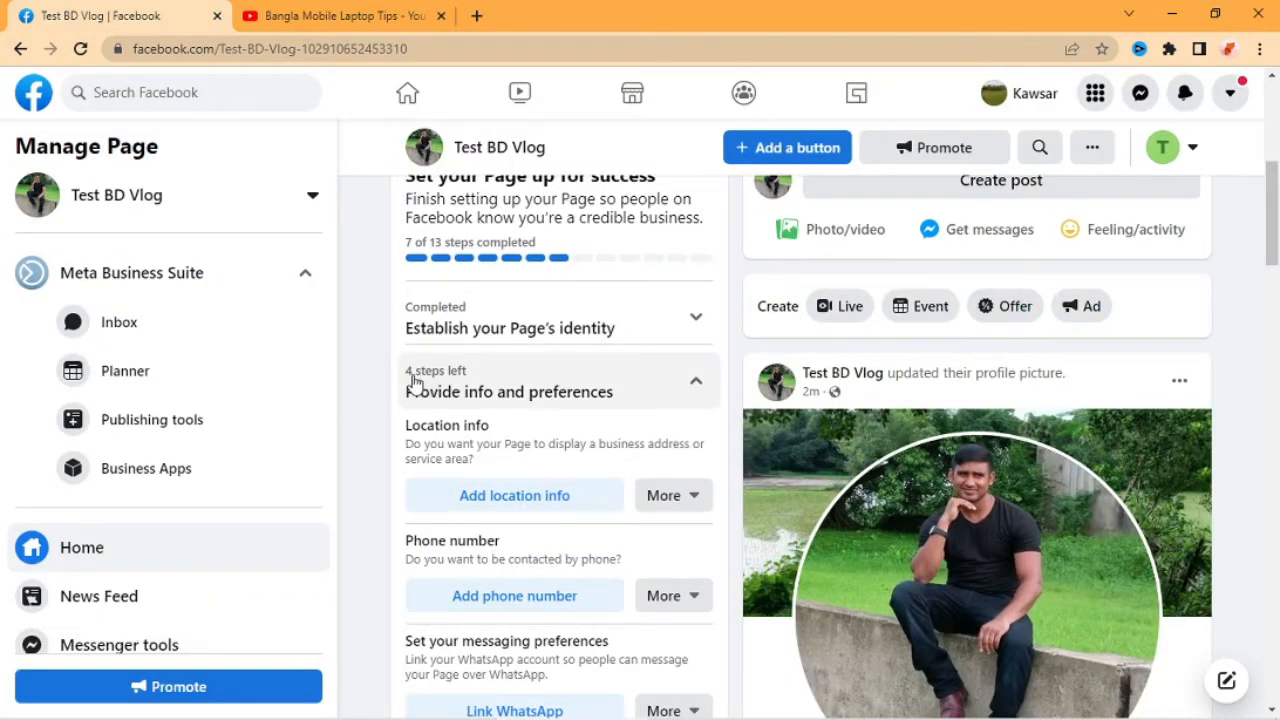
Add a Follow action button to the Page from the remaining items under Provide info and preferences
scroll(460, 380, "down", 1)
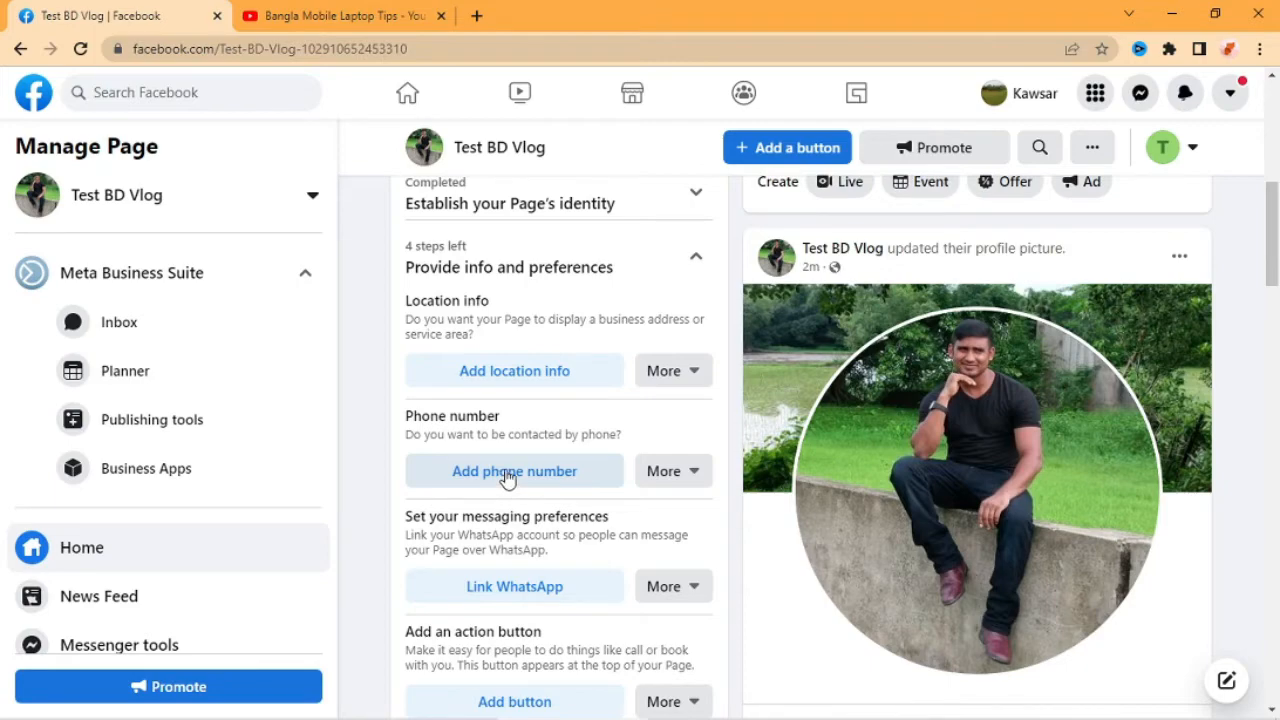
scroll(508, 478, "down", 1)
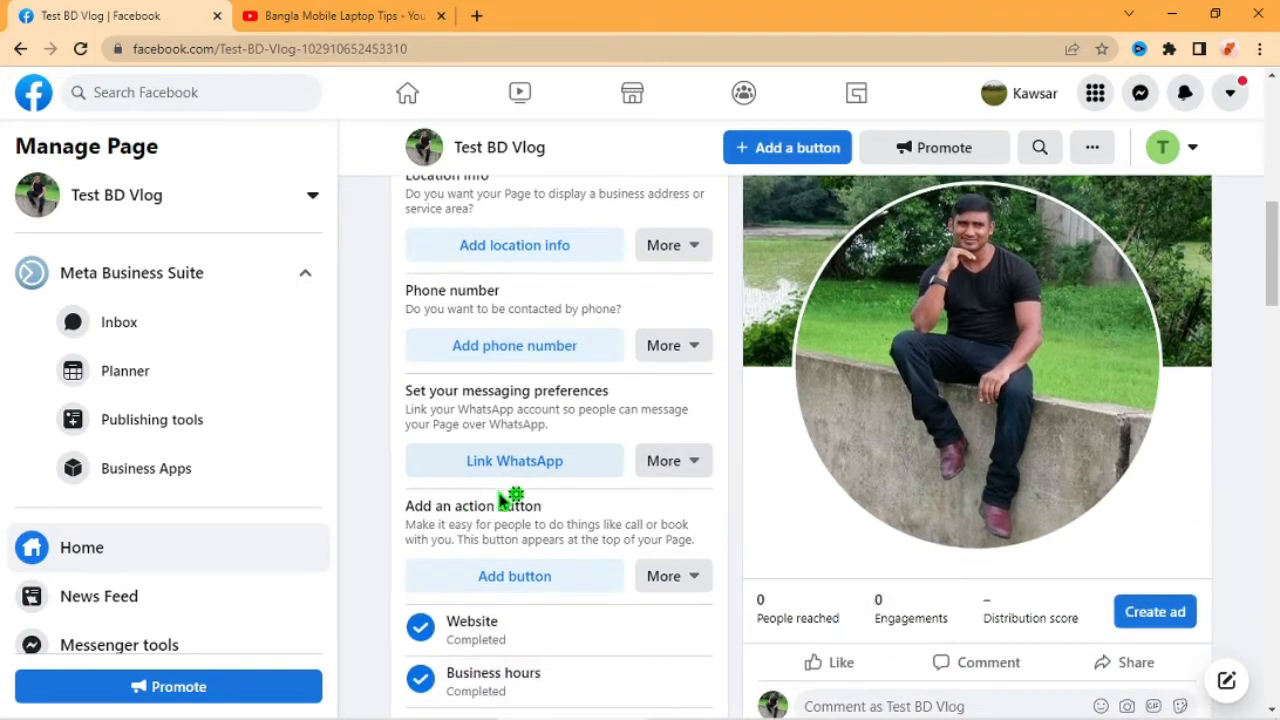
scroll(561, 468, "down", 2)
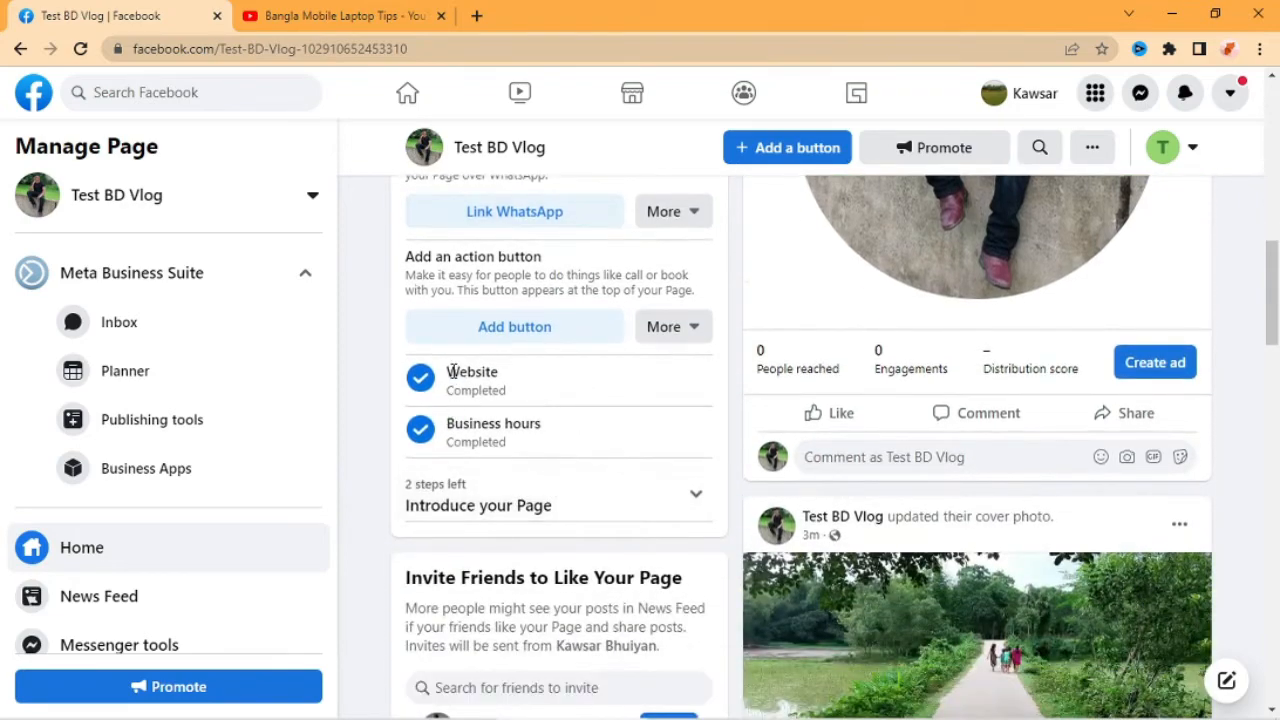
left_click(693, 325)
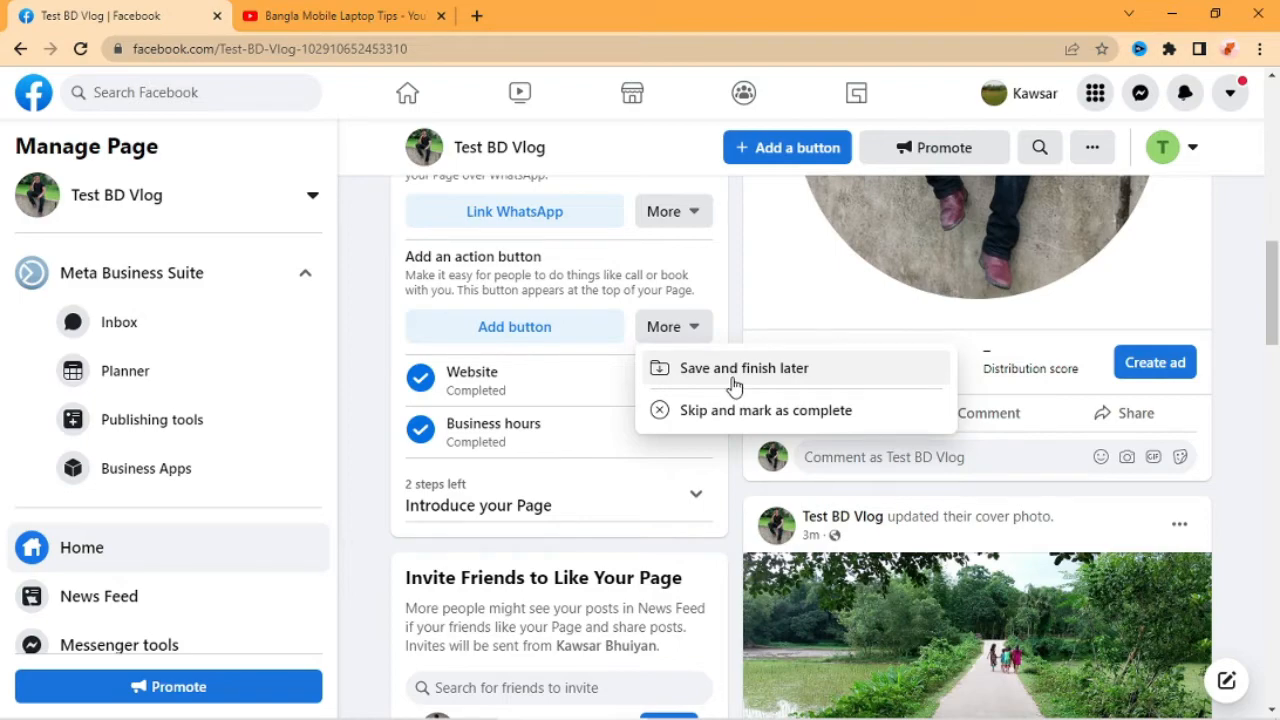
left_click(520, 334)
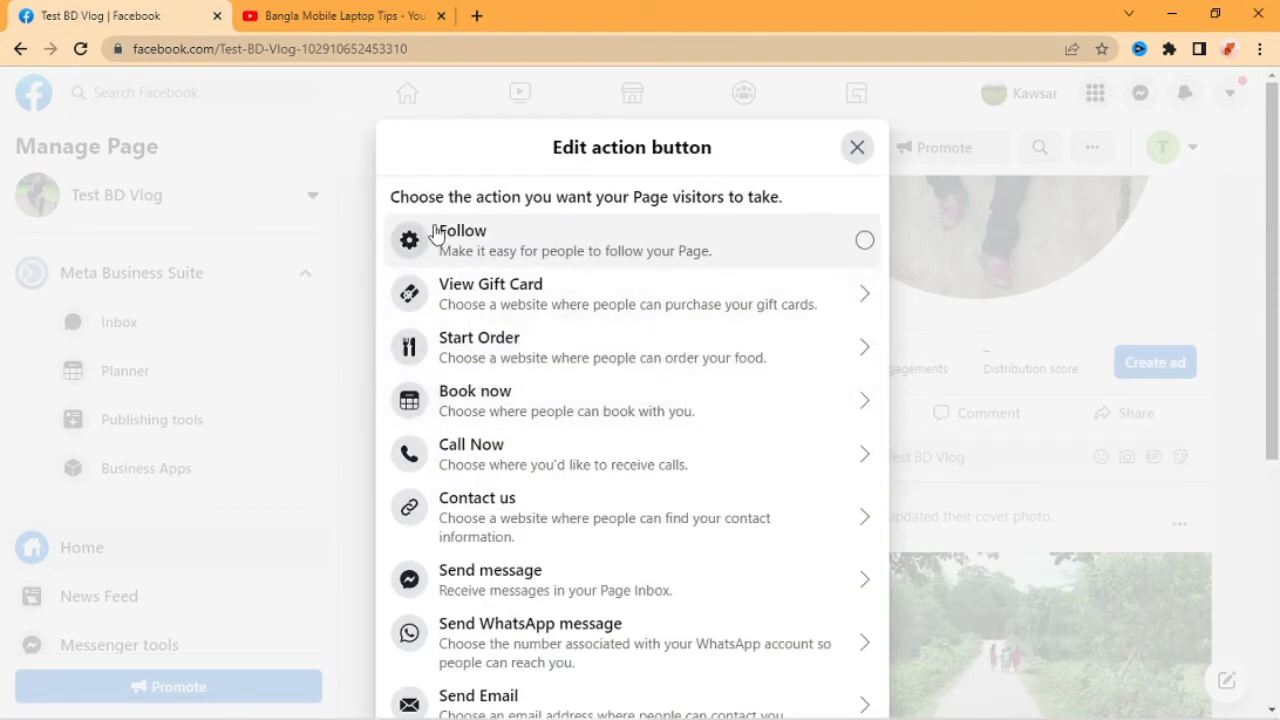
left_click(865, 236)
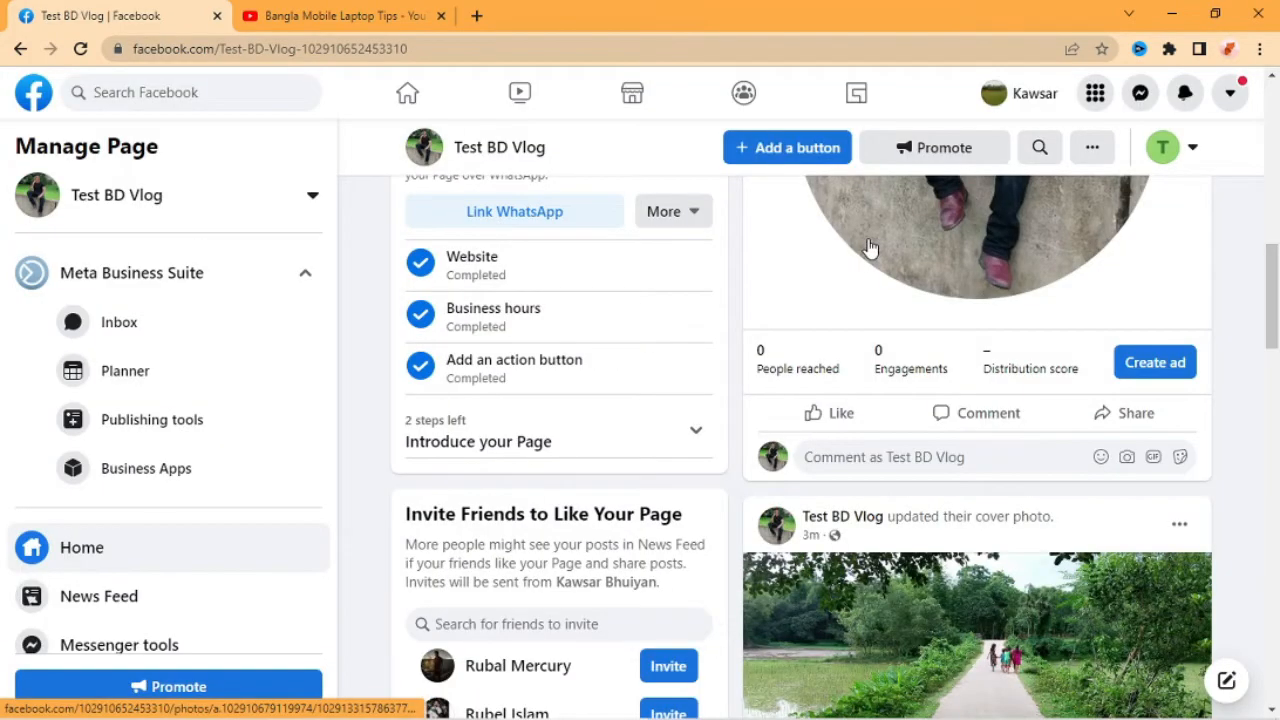
scroll(810, 213, "up", 3)
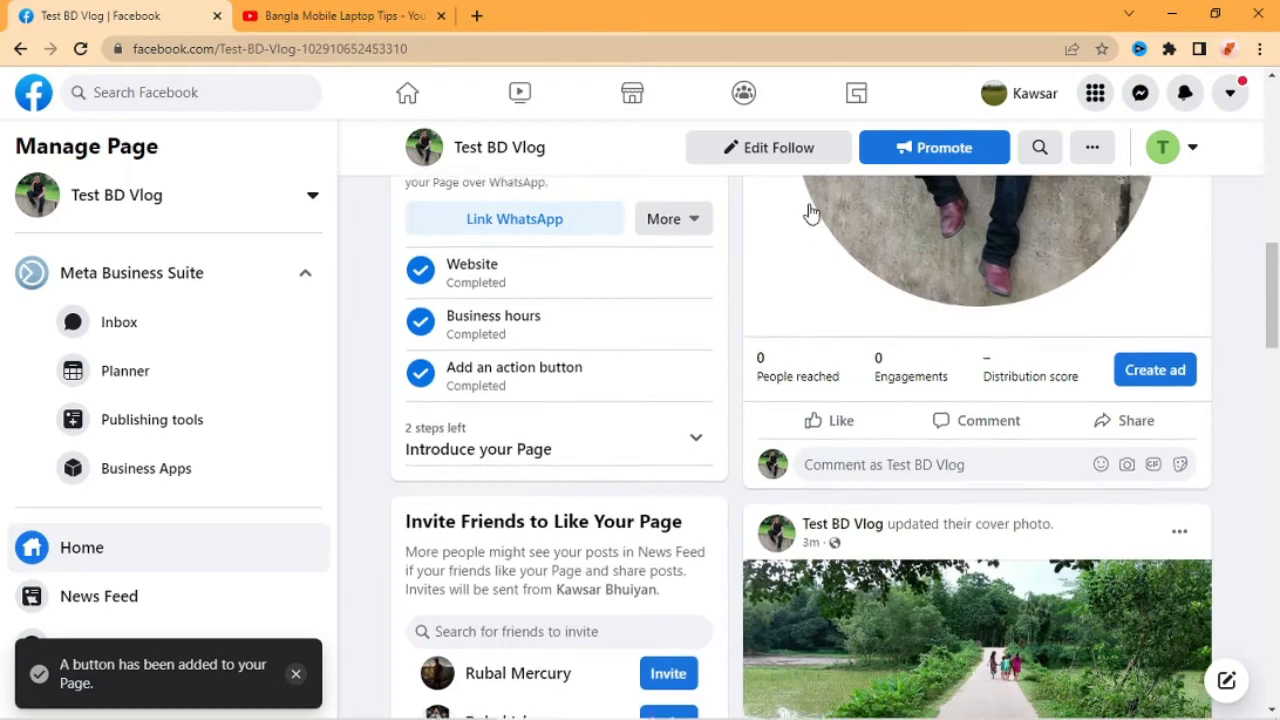
scroll(810, 213, "down", 4)
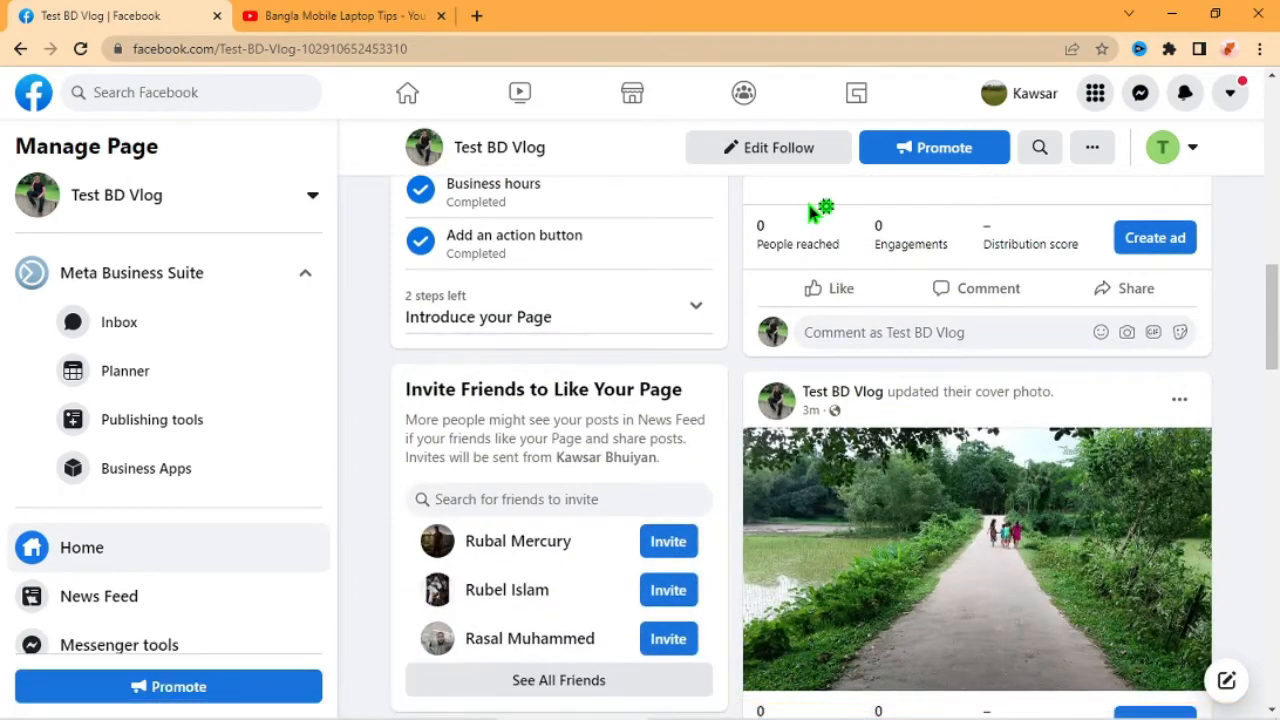
From the Introduce your Page checklist section, publish the welcome post "Hi Friends My First Vlog Facebook Page" without adding a Send Message button
scroll(808, 210, "up", 2)
scroll(800, 240, "up", 1)
scroll(600, 420, "down", 2)
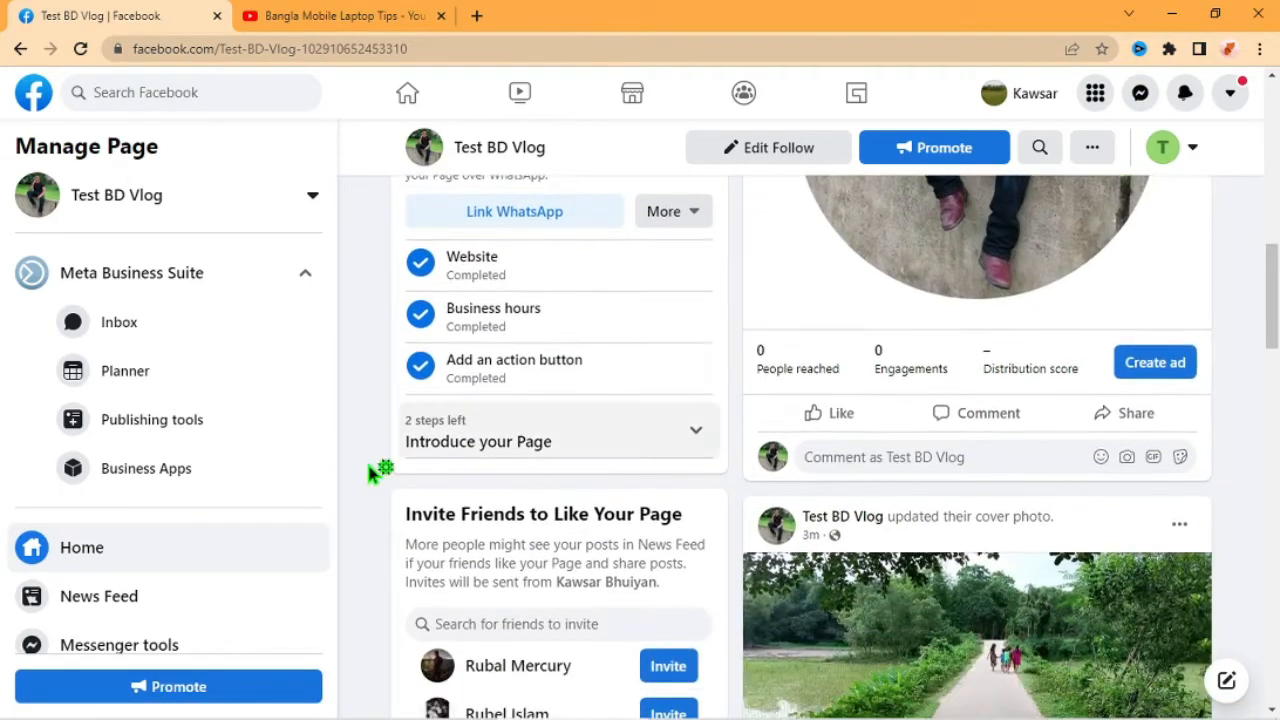
left_click(697, 437)
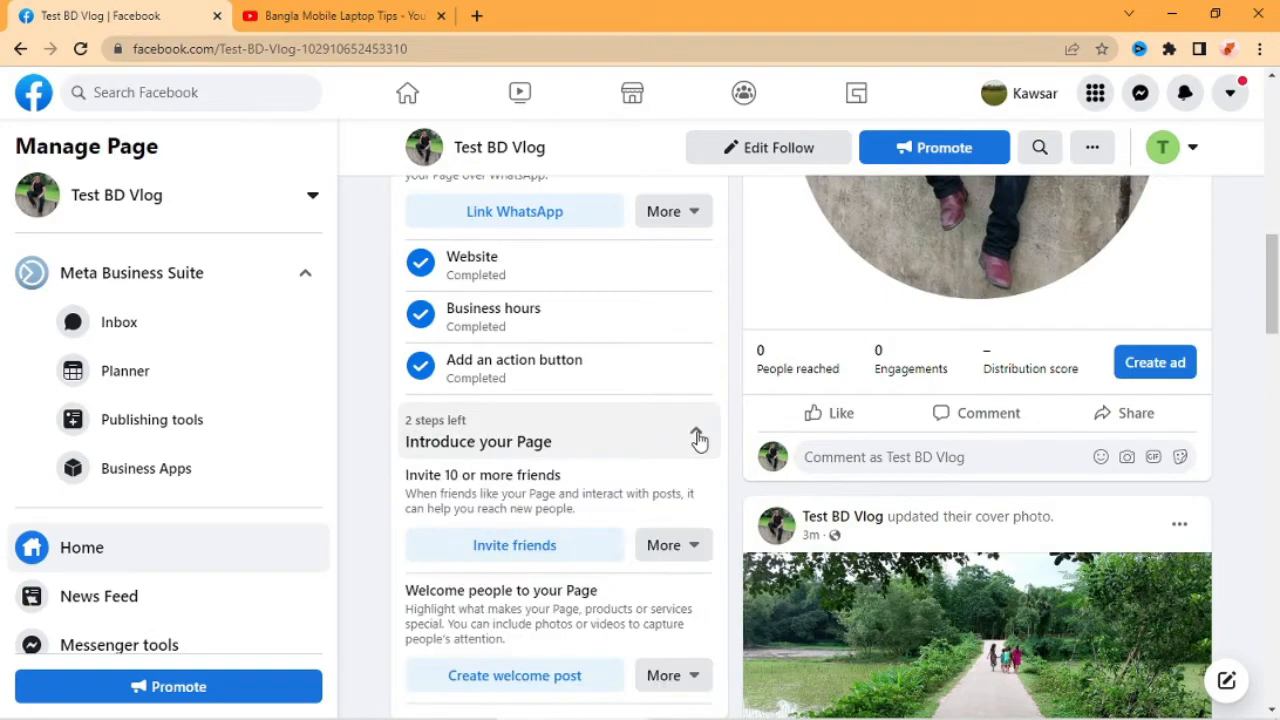
scroll(697, 437, "down", 1)
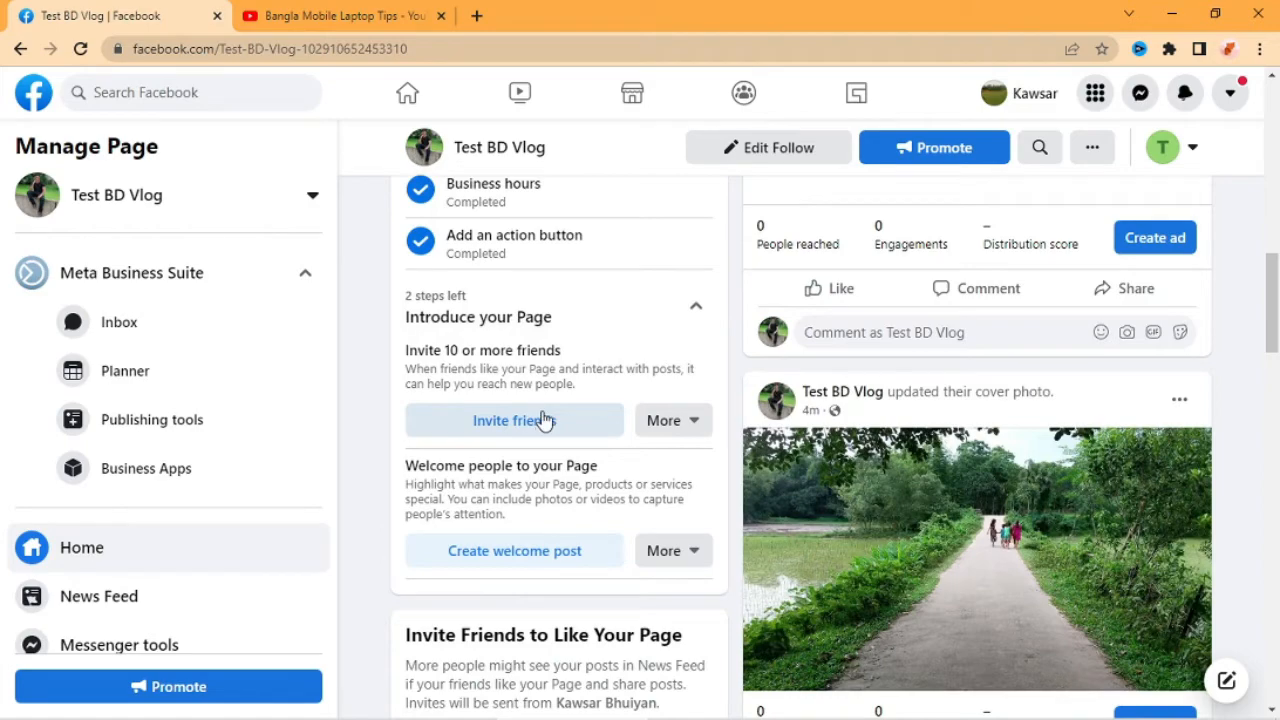
left_click(566, 555)
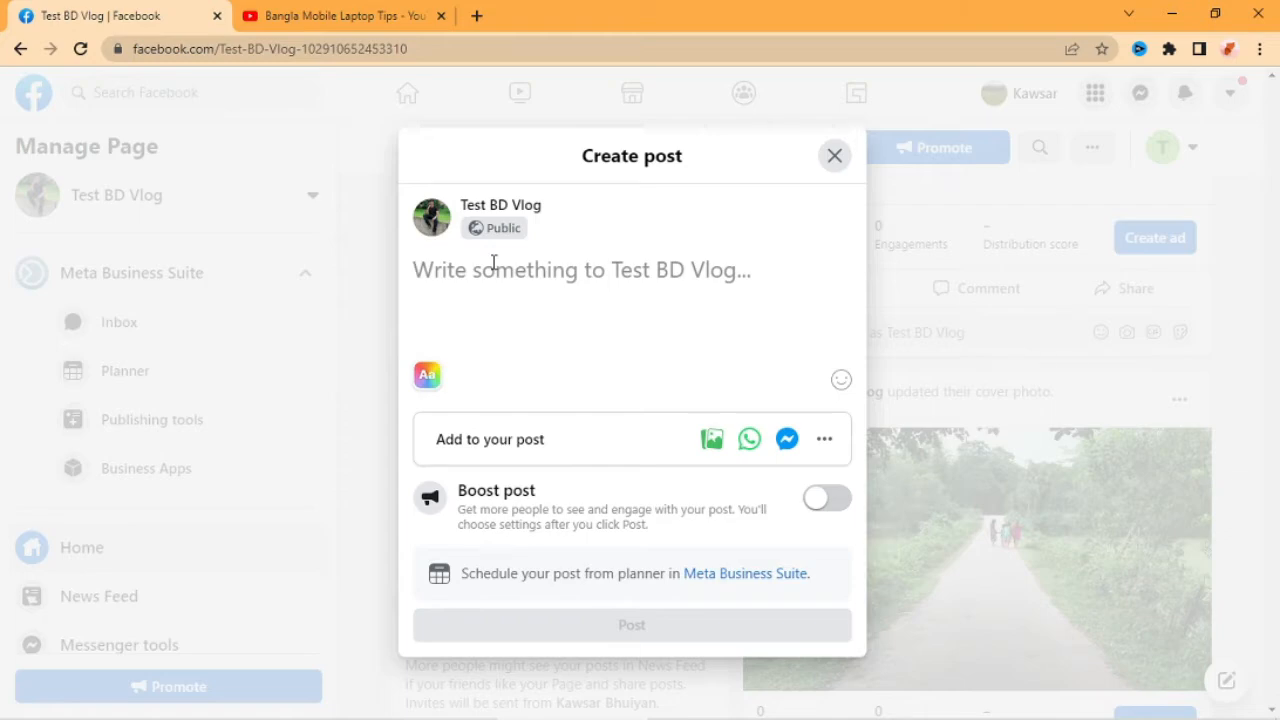
type("Hi Frie")
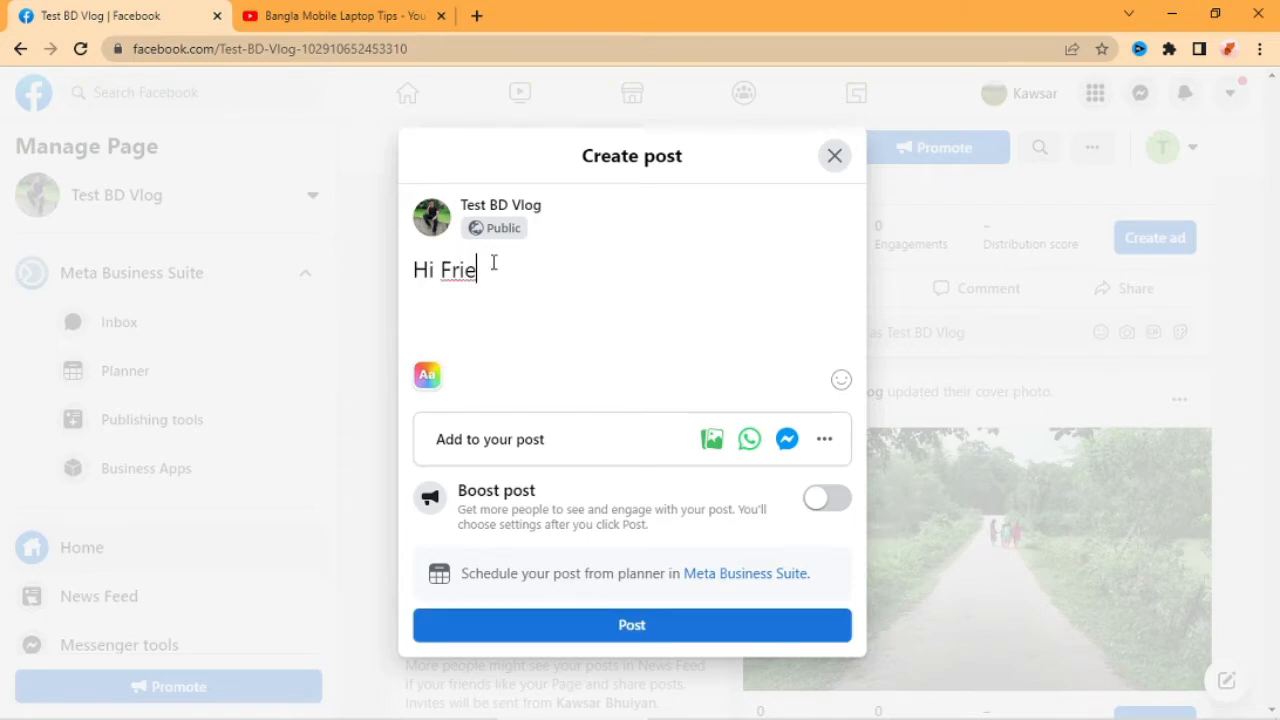
type("nds My First Vlog Fa")
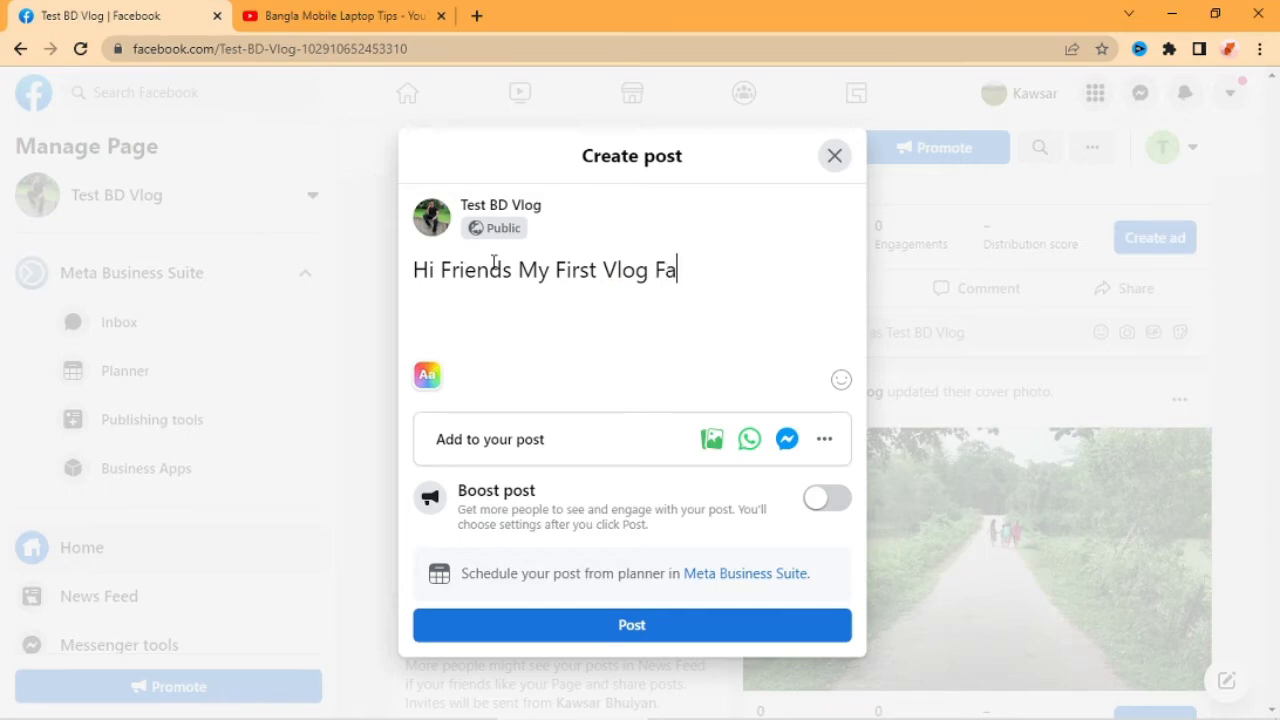
type("ook Page")
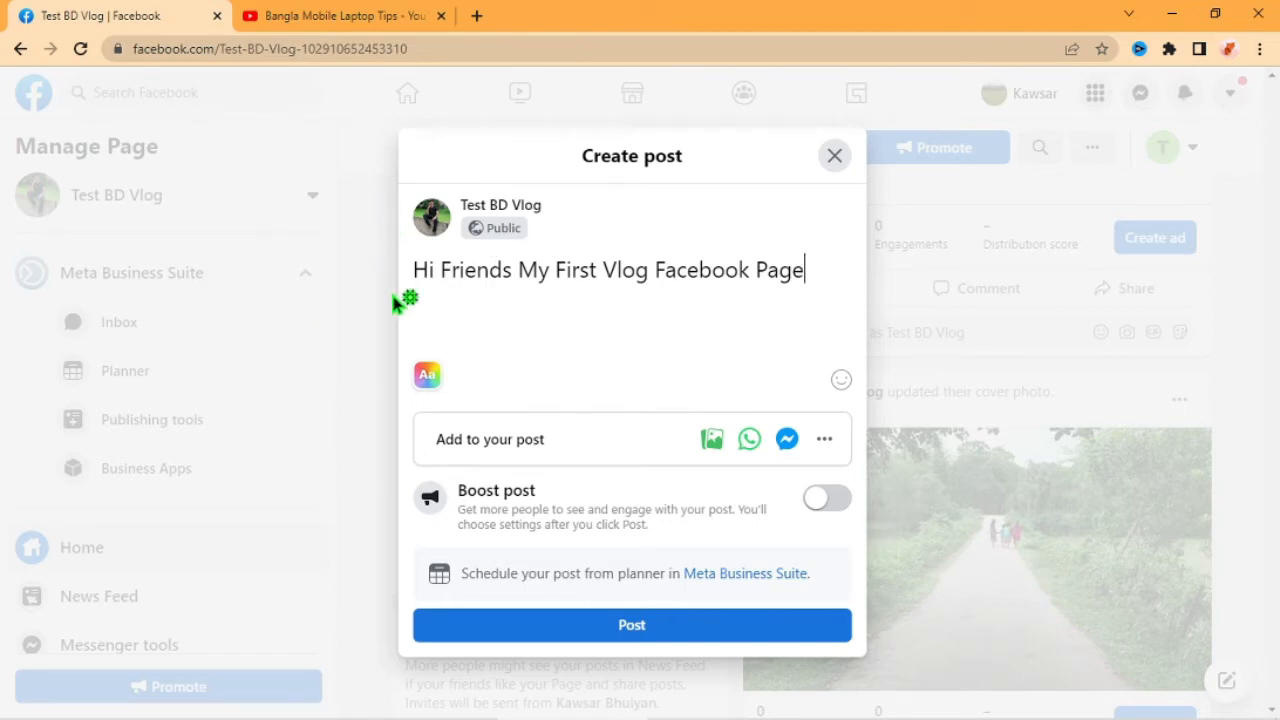
left_click(673, 638)
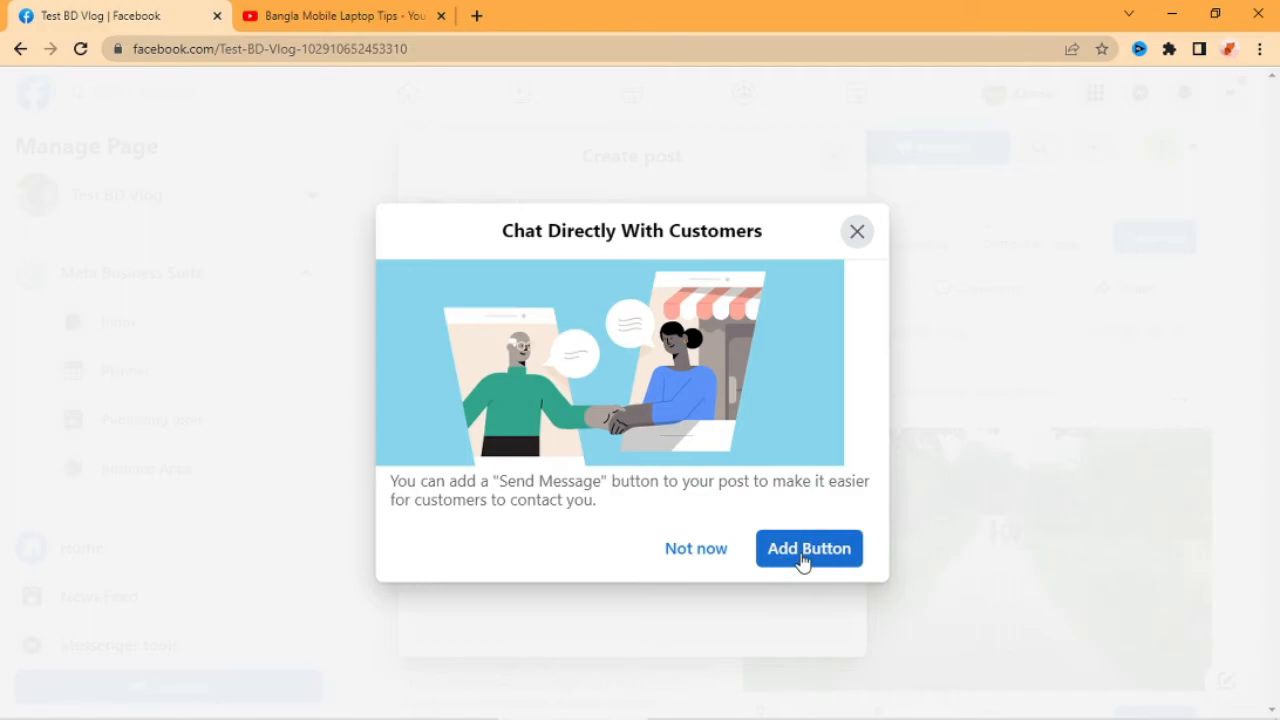
left_click(695, 560)
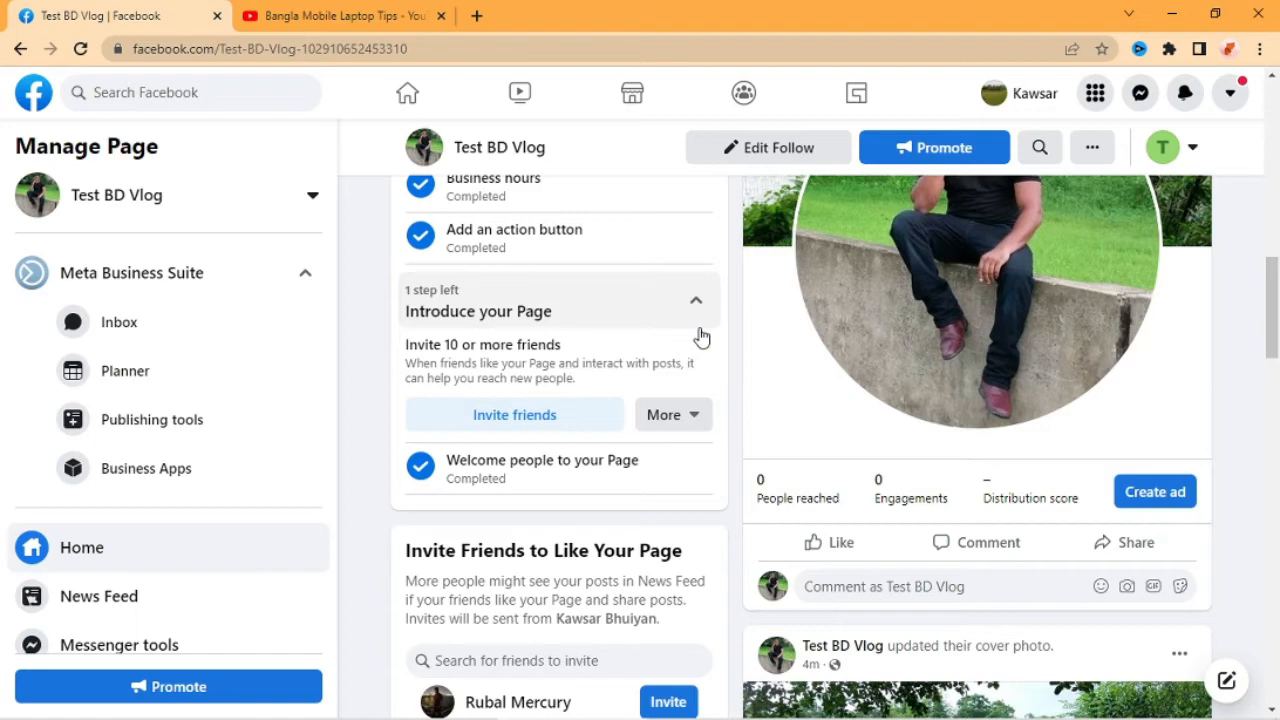
Invite the first 13 friends in the alphabetical All friends list to like the Page, without also sending the invites in Messenger
left_click(530, 422)
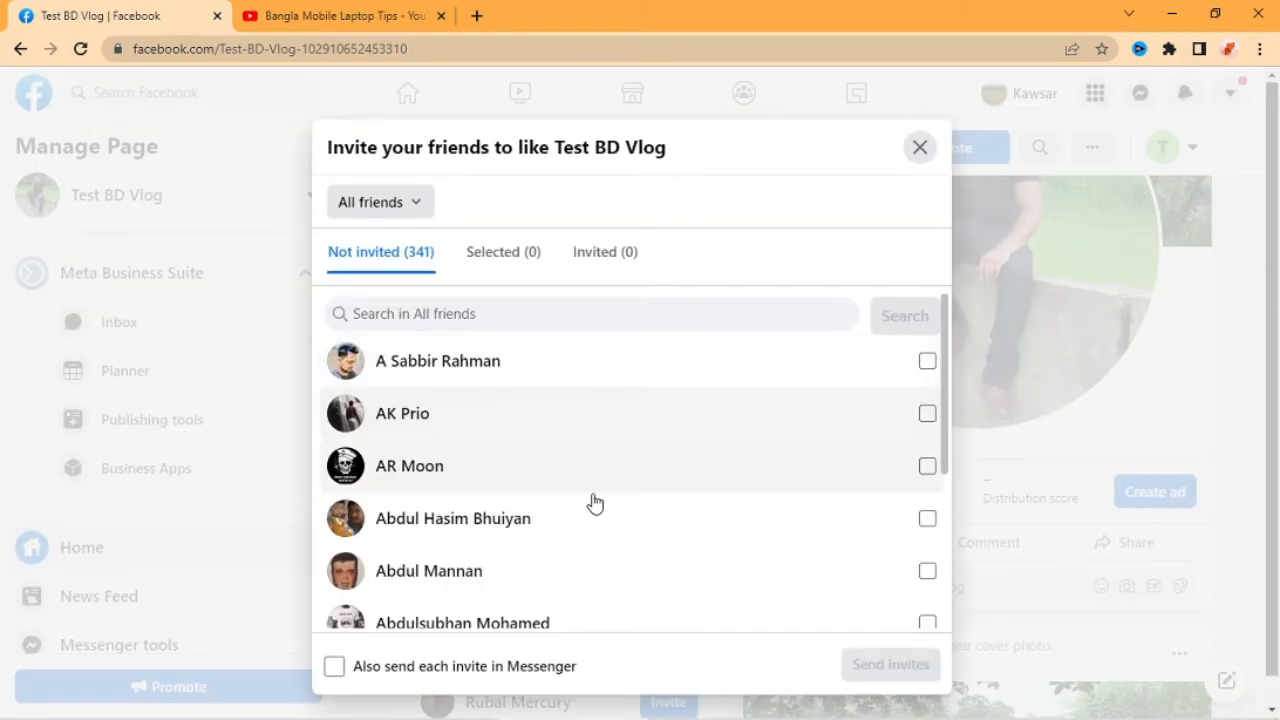
scroll(603, 506, "down", 3)
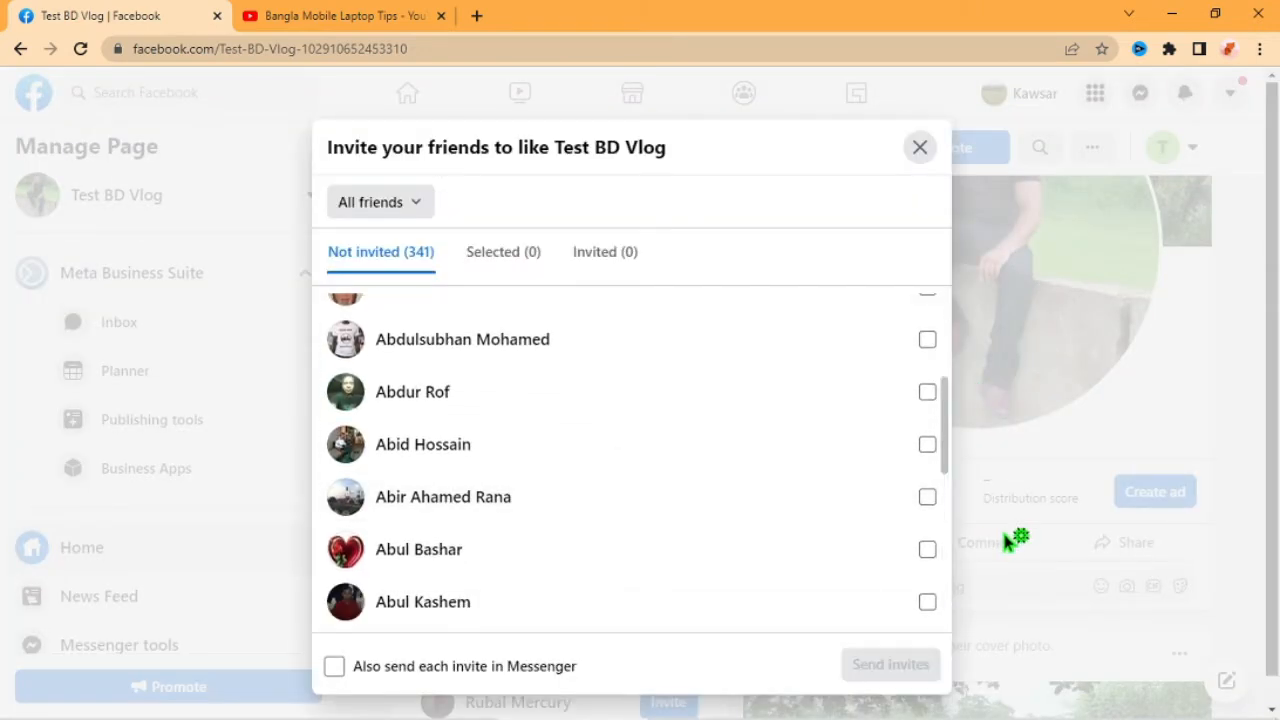
scroll(837, 514, "up", 4)
left_click(927, 362)
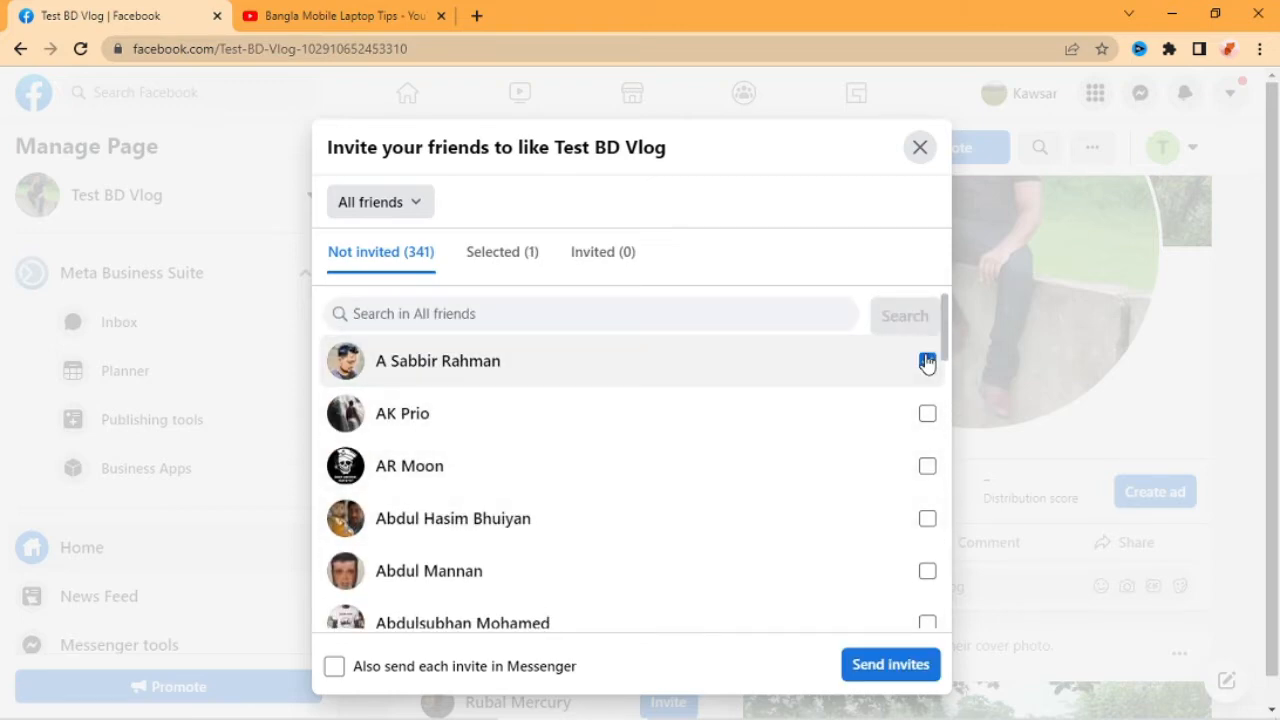
left_click(927, 416)
left_click(927, 466)
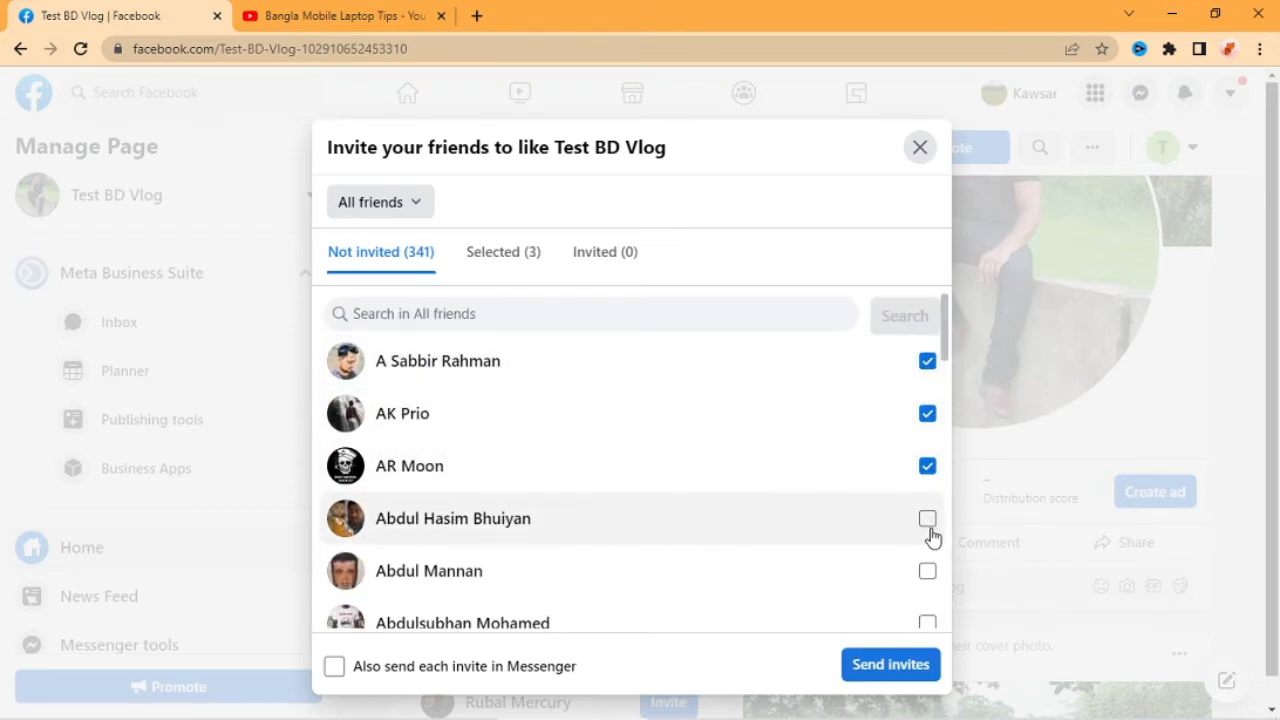
left_click(927, 518)
scroll(914, 491, "down", 3)
scroll(920, 410, "up", 1)
left_click(927, 446)
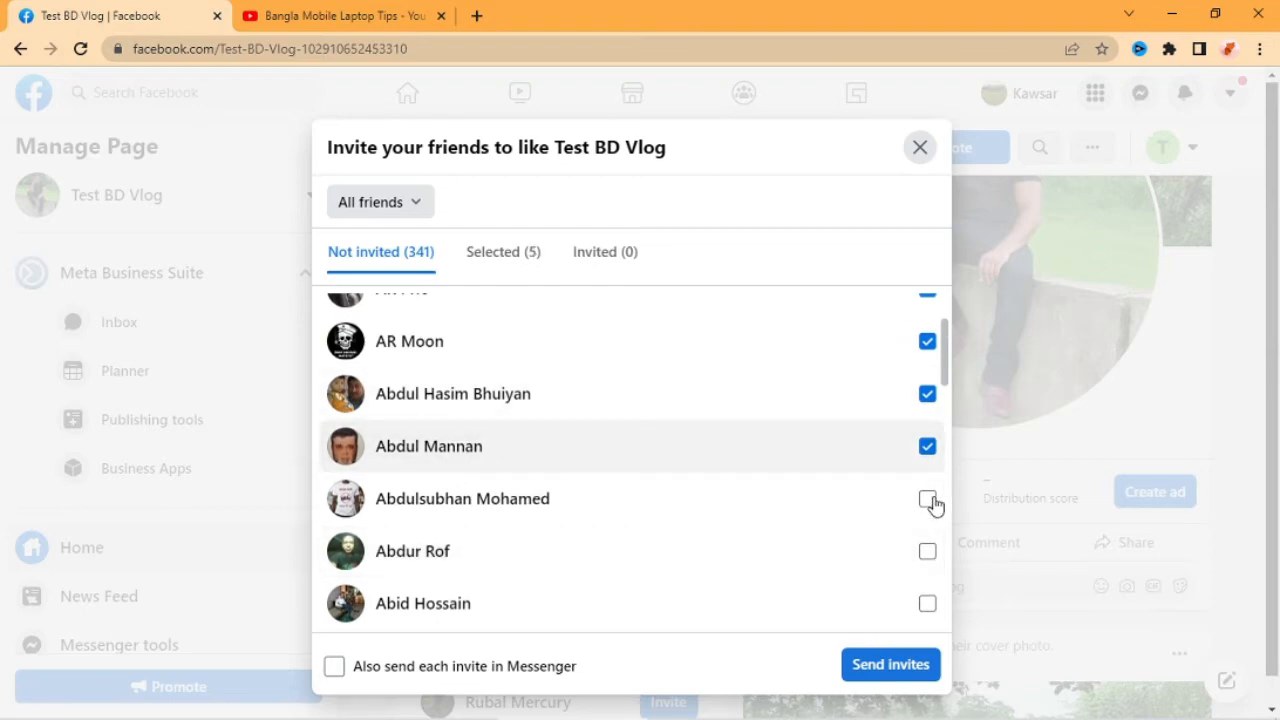
left_click(927, 498)
scroll(926, 500, "down", 2)
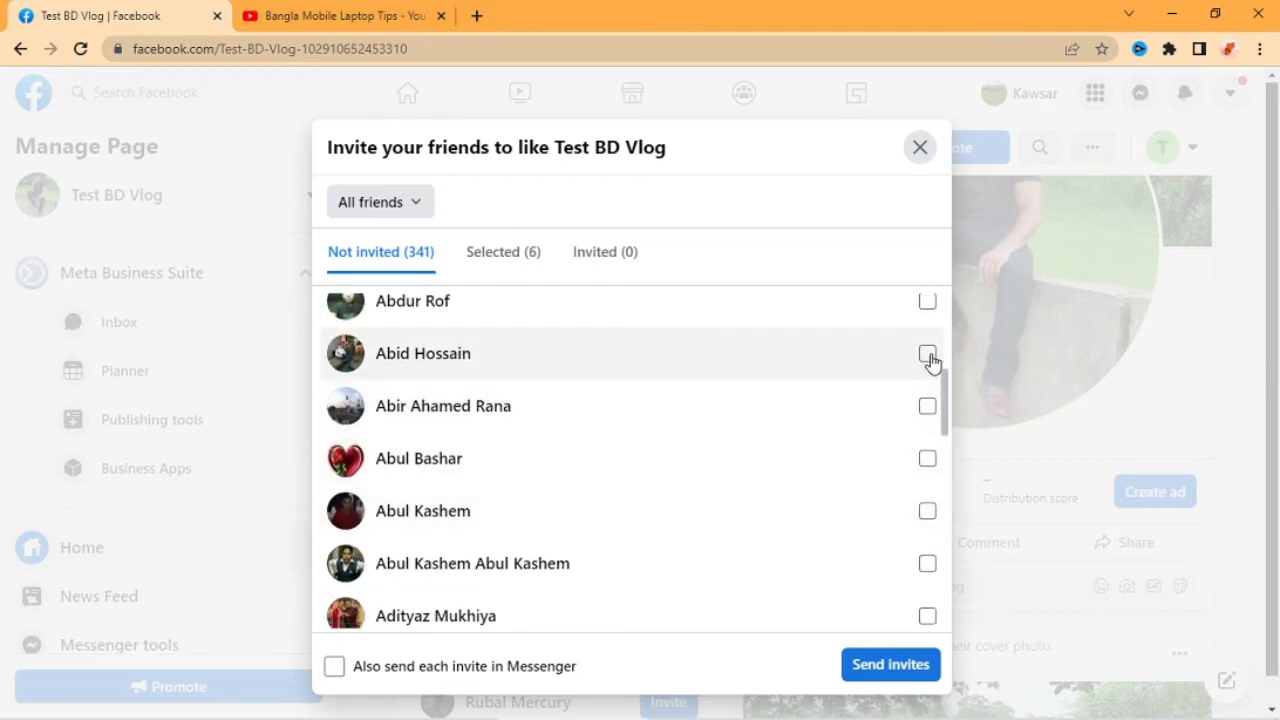
left_click(927, 355)
left_click(927, 303)
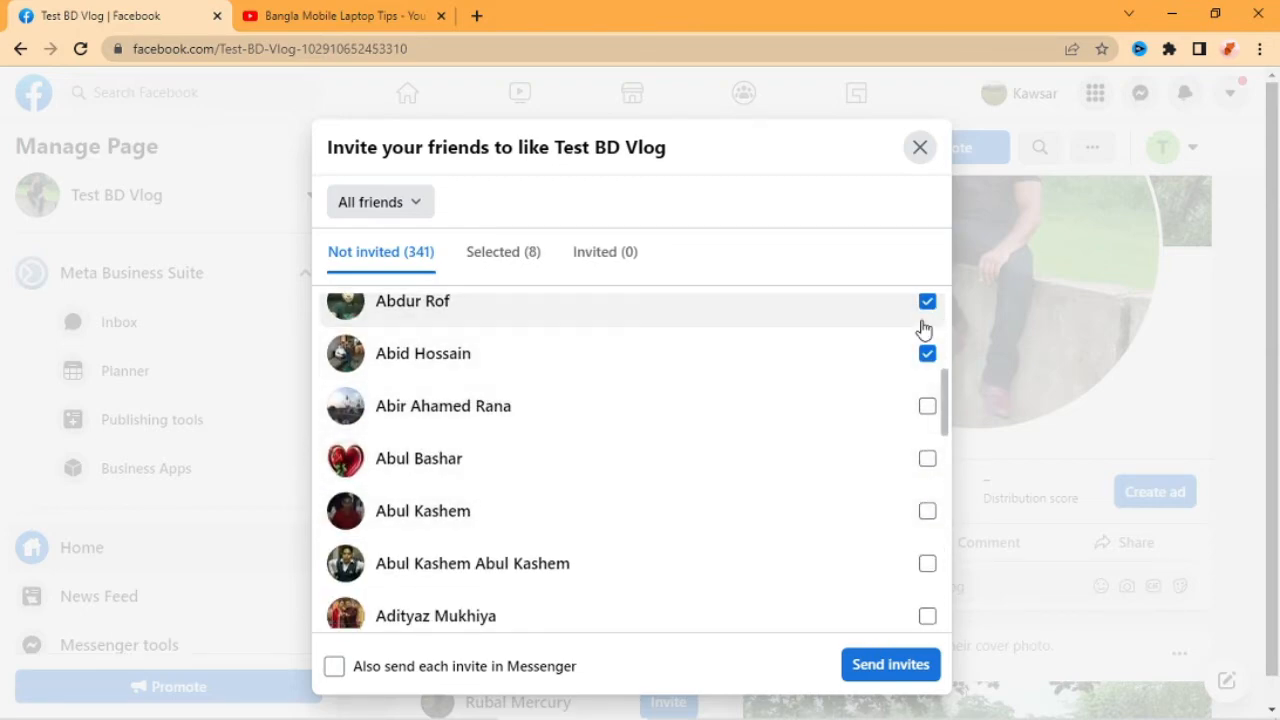
left_click(927, 407)
left_click(927, 459)
left_click(927, 511)
left_click(927, 563)
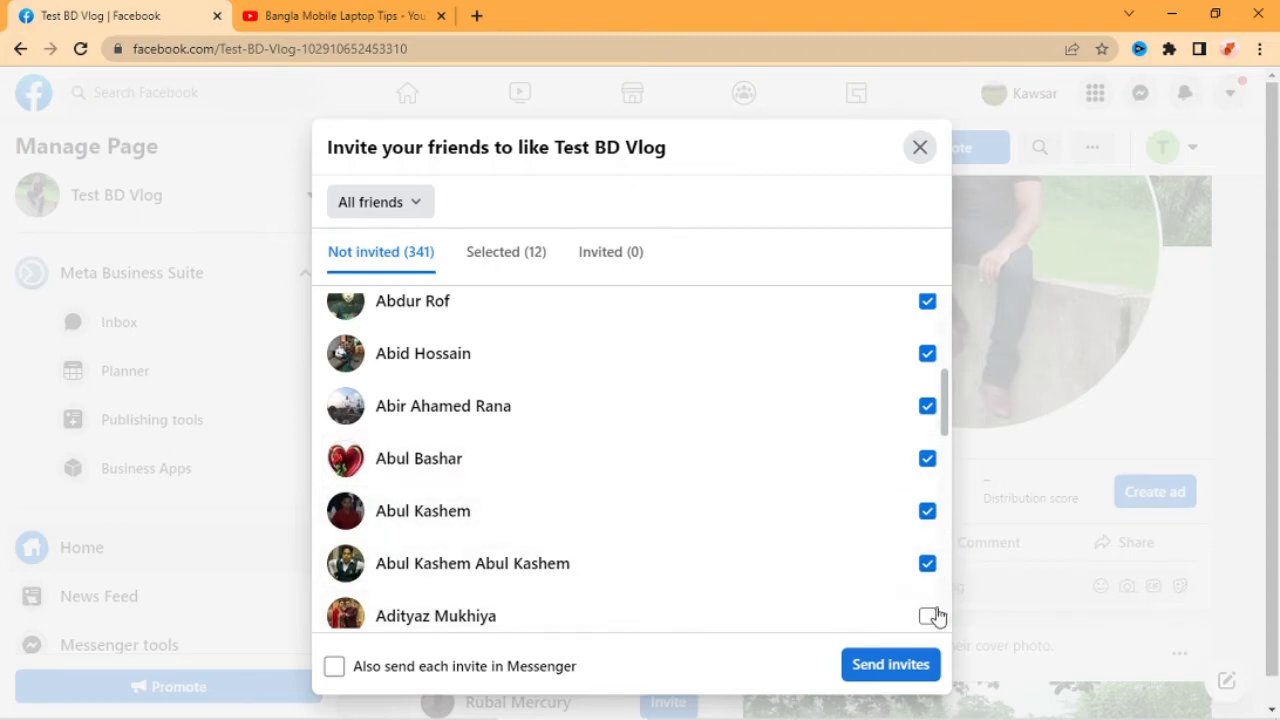
left_click(927, 616)
left_click(890, 665)
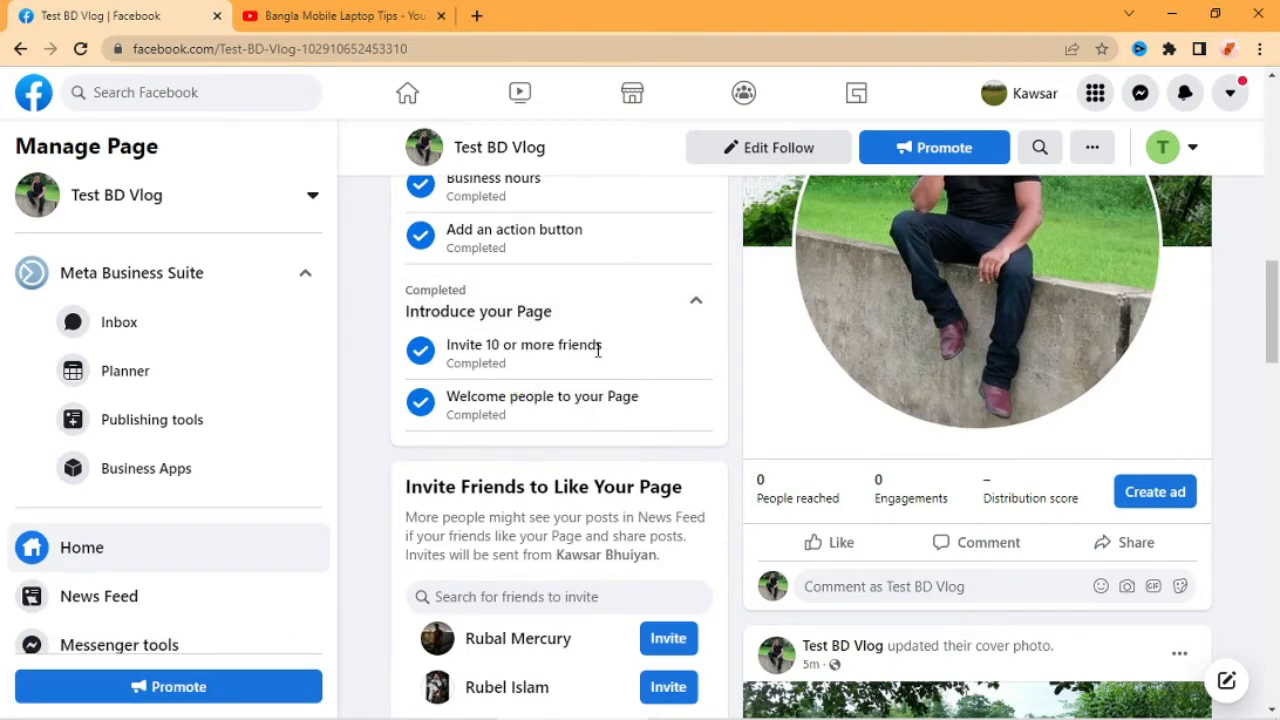
Review the Page's setup progress, the published welcome post and the items still open under Provide info and preferences
scroll(752, 400, "up", 6)
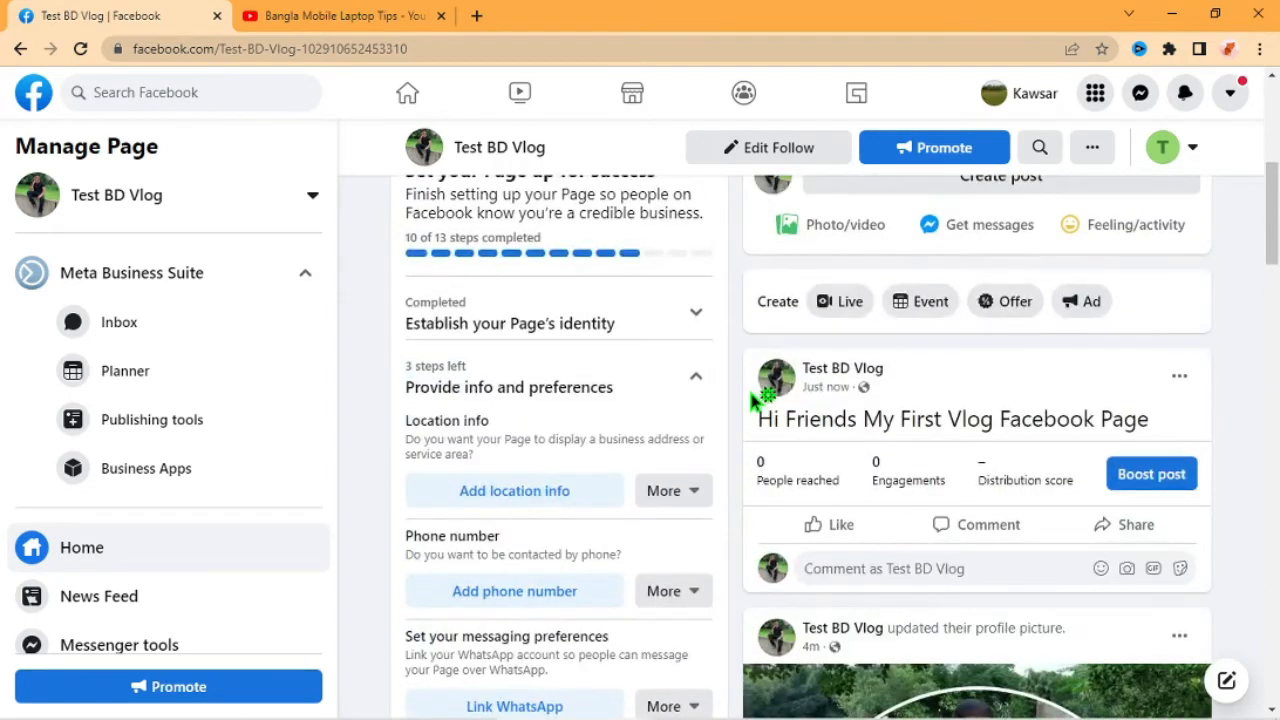
scroll(752, 400, "up", 2)
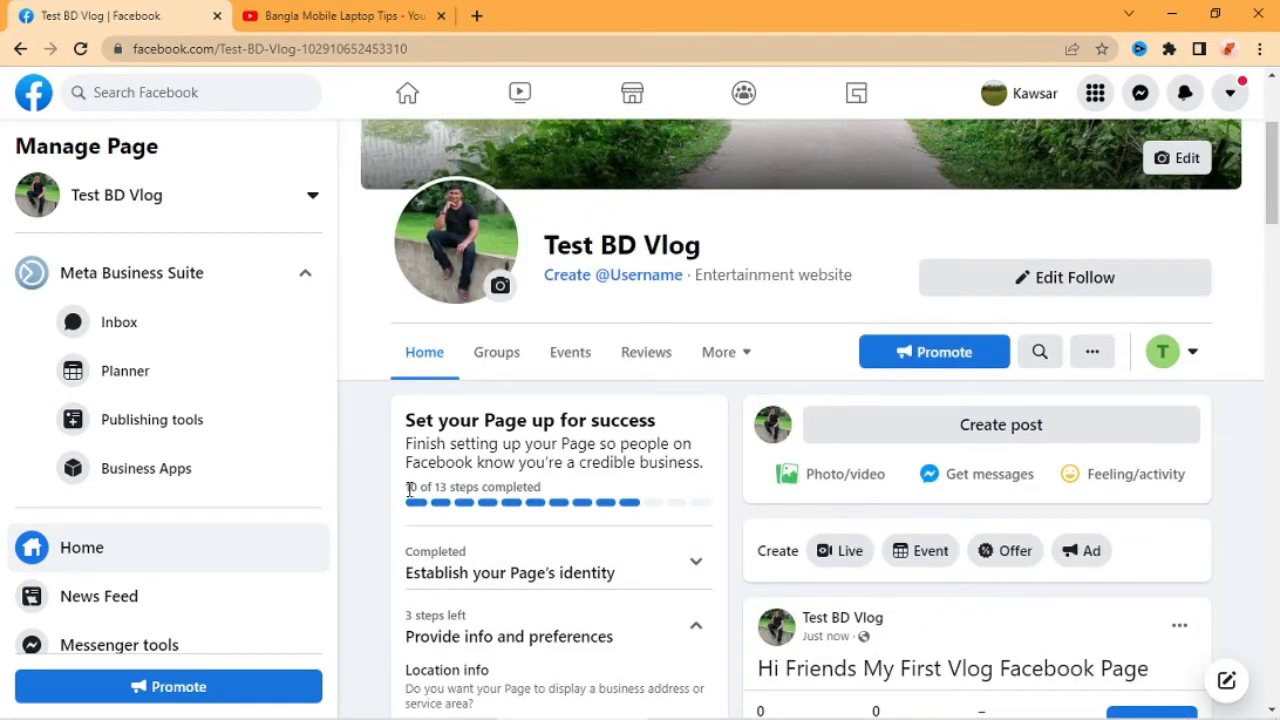
scroll(455, 505, "down", 1)
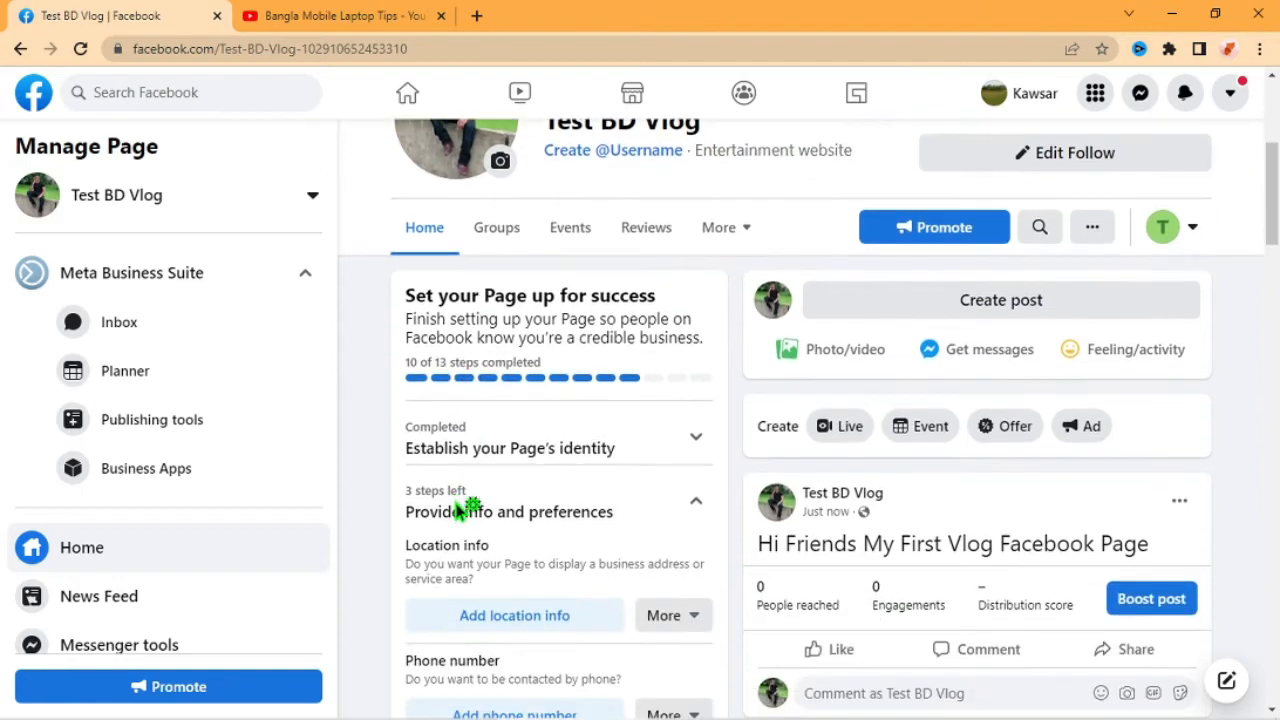
left_click(696, 504)
scroll(698, 509, "down", 1)
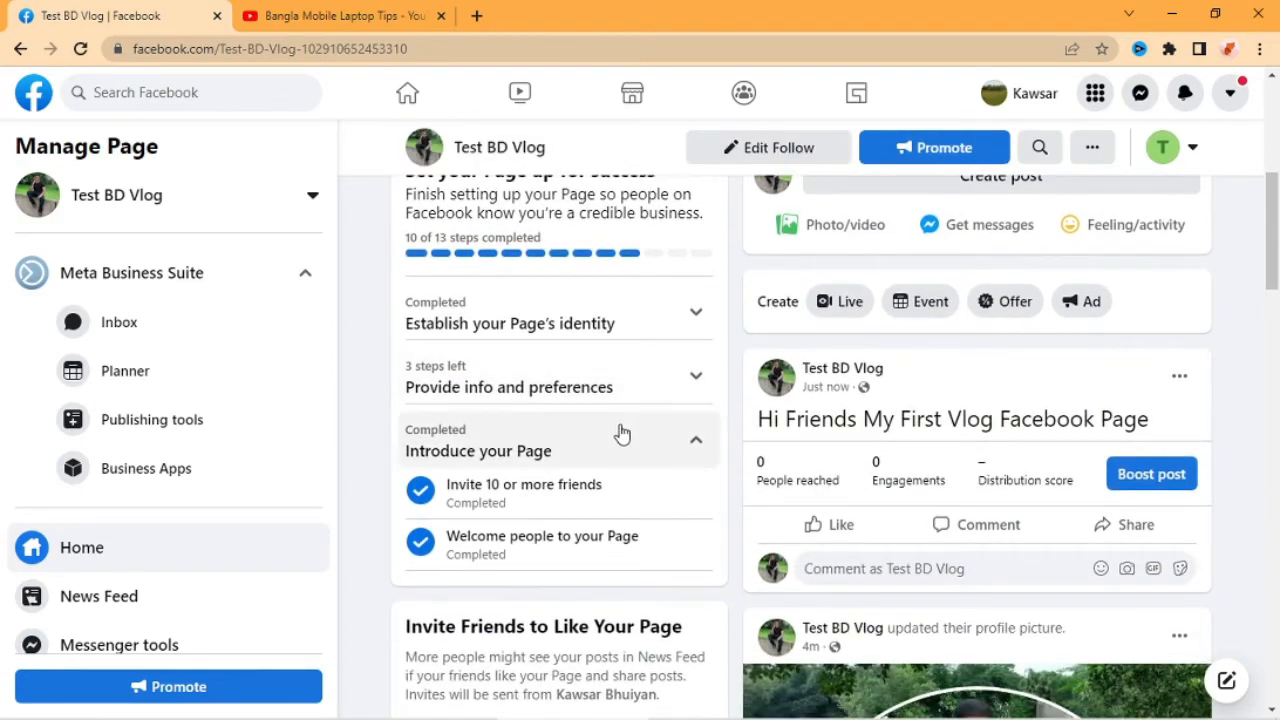
left_click(694, 379)
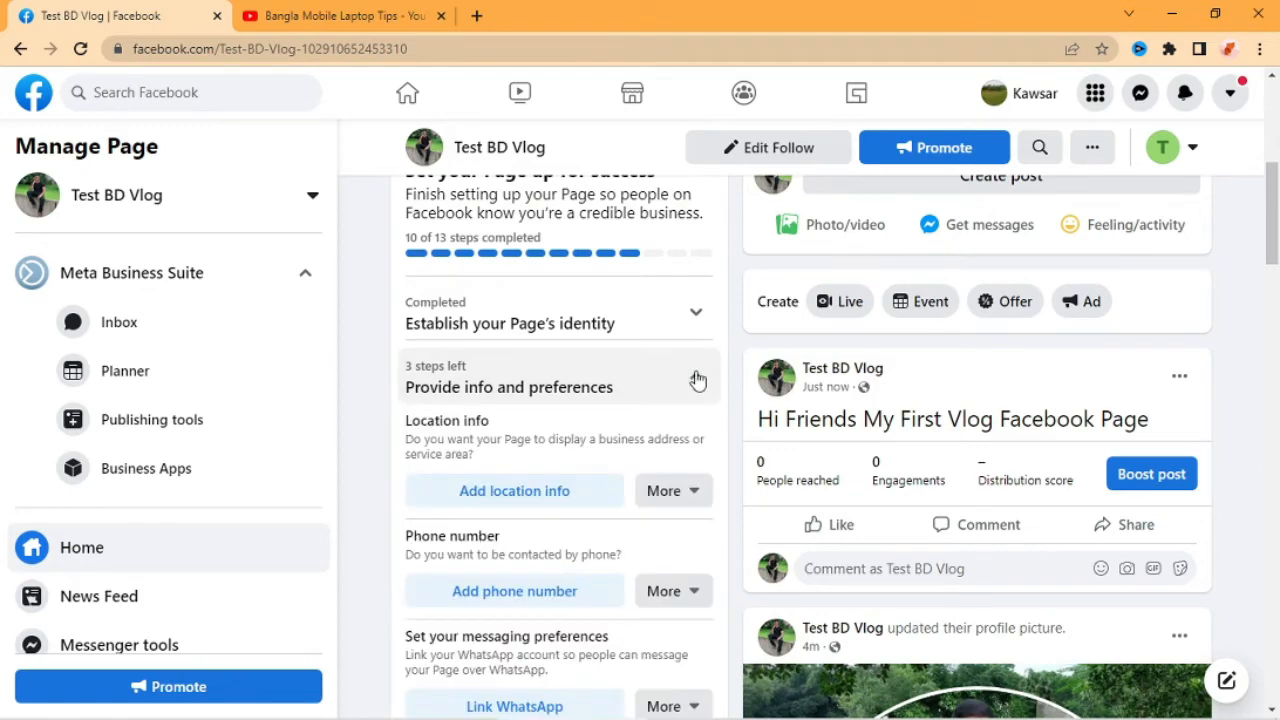
scroll(535, 495, "down", 2)
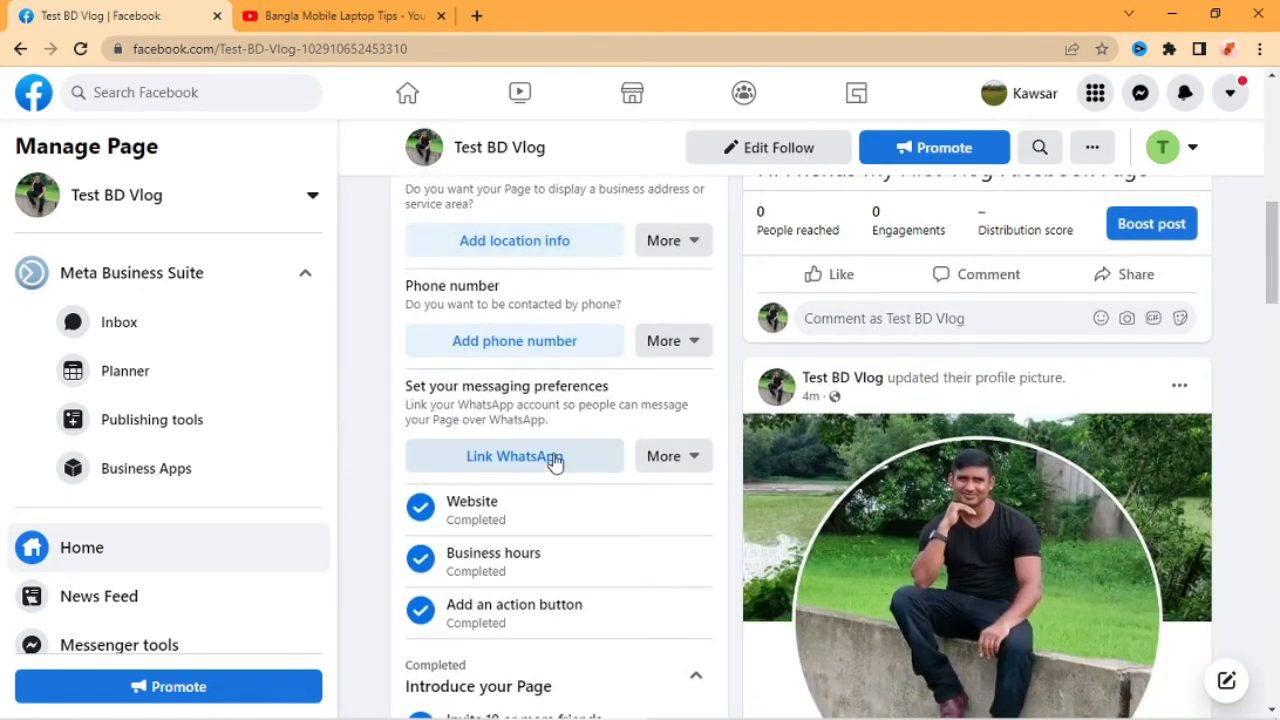
scroll(556, 460, "up", 1)
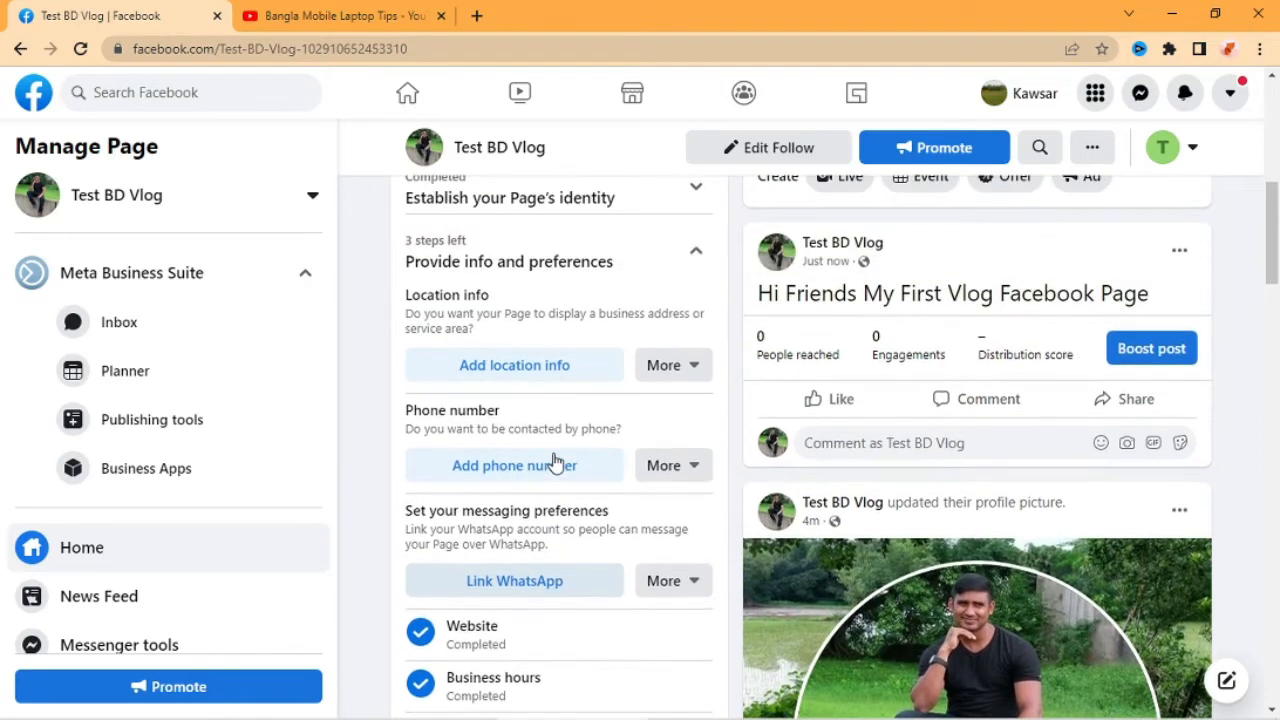
scroll(556, 460, "up", 1)
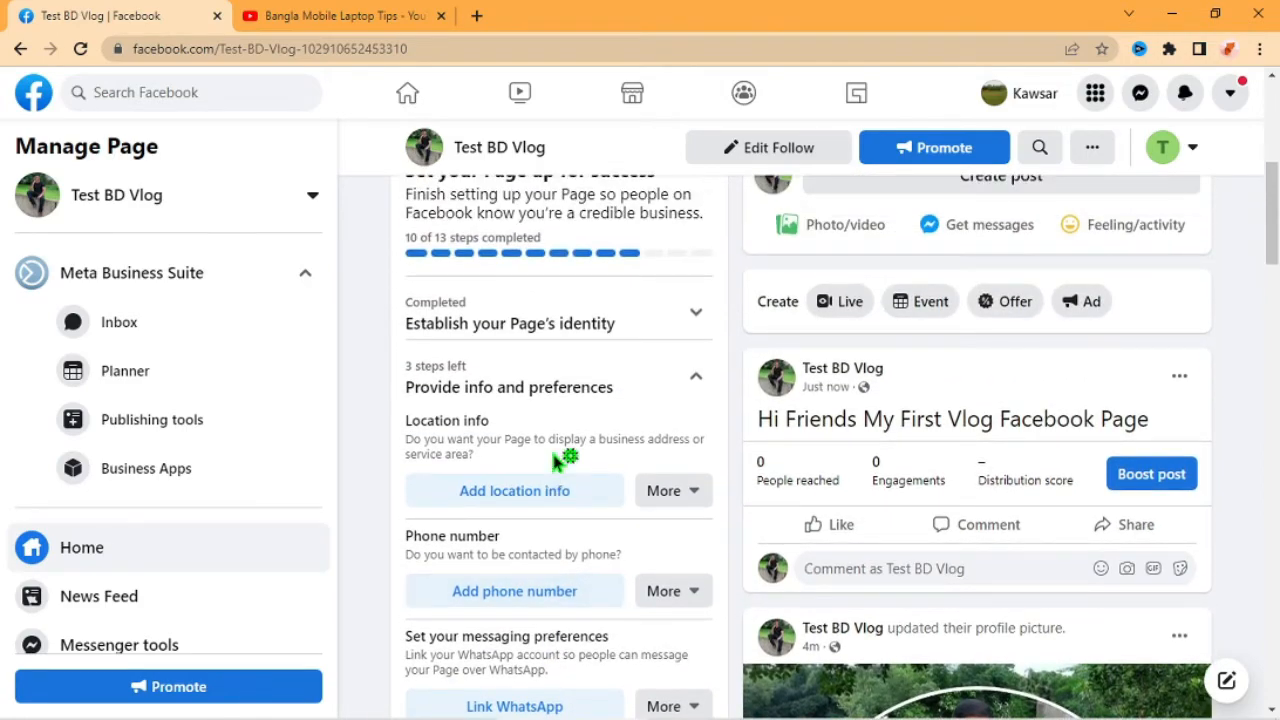
scroll(556, 460, "up", 2)
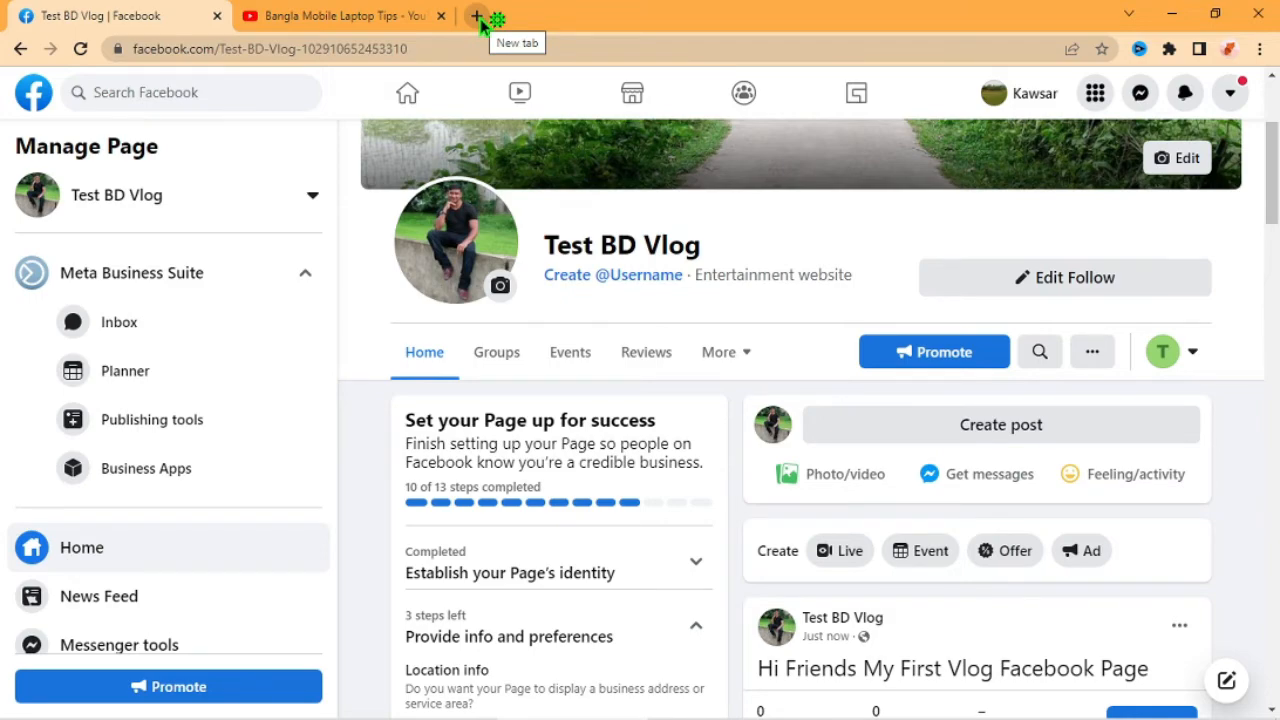
Look over the Page's friend invites, ad creation, business tools, Insights and About sections, and return to the Page header
scroll(552, 536, "down", 10)
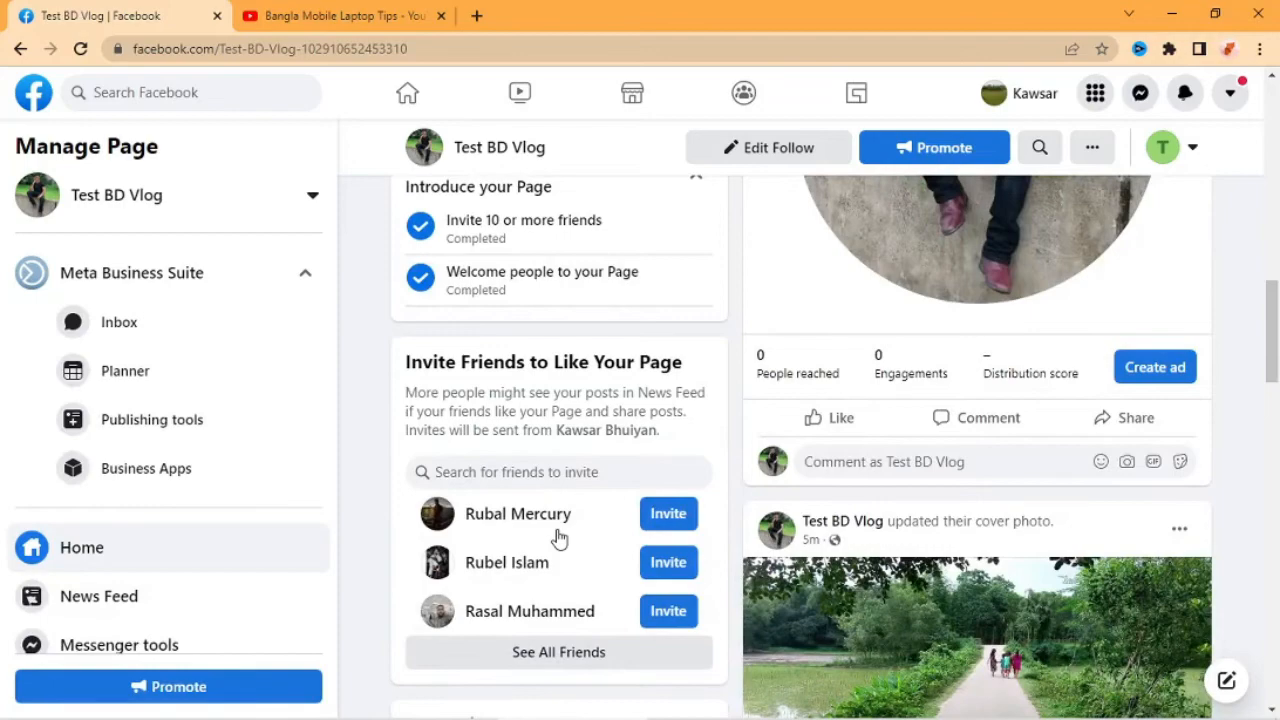
scroll(525, 615, "down", 4)
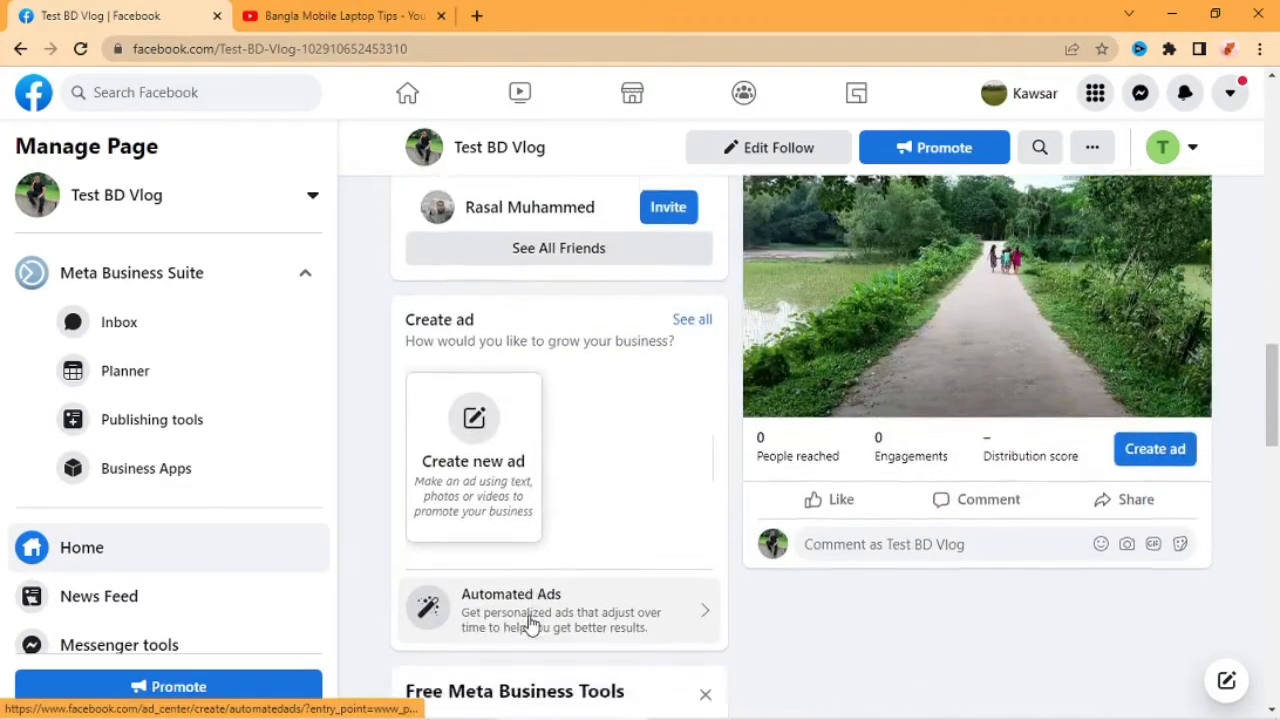
scroll(530, 622, "down", 5)
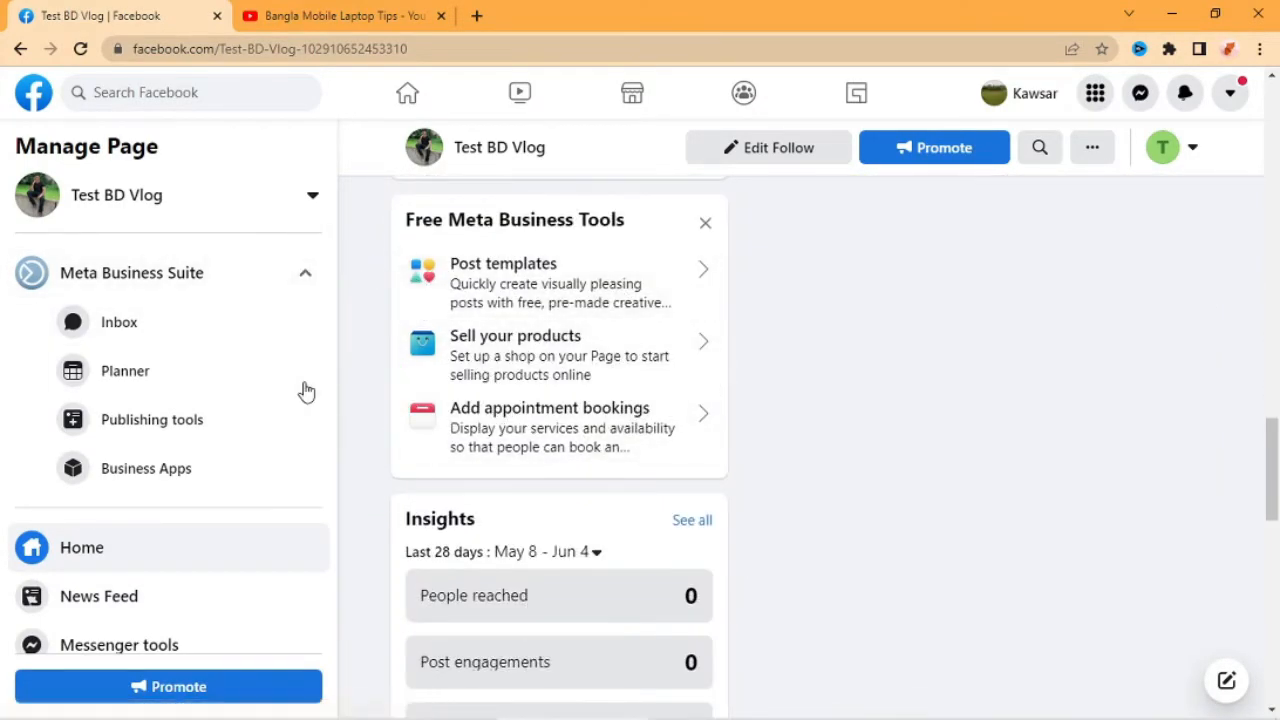
scroll(306, 391, "down", 3)
scroll(600, 460, "down", 8)
scroll(709, 471, "up", 1)
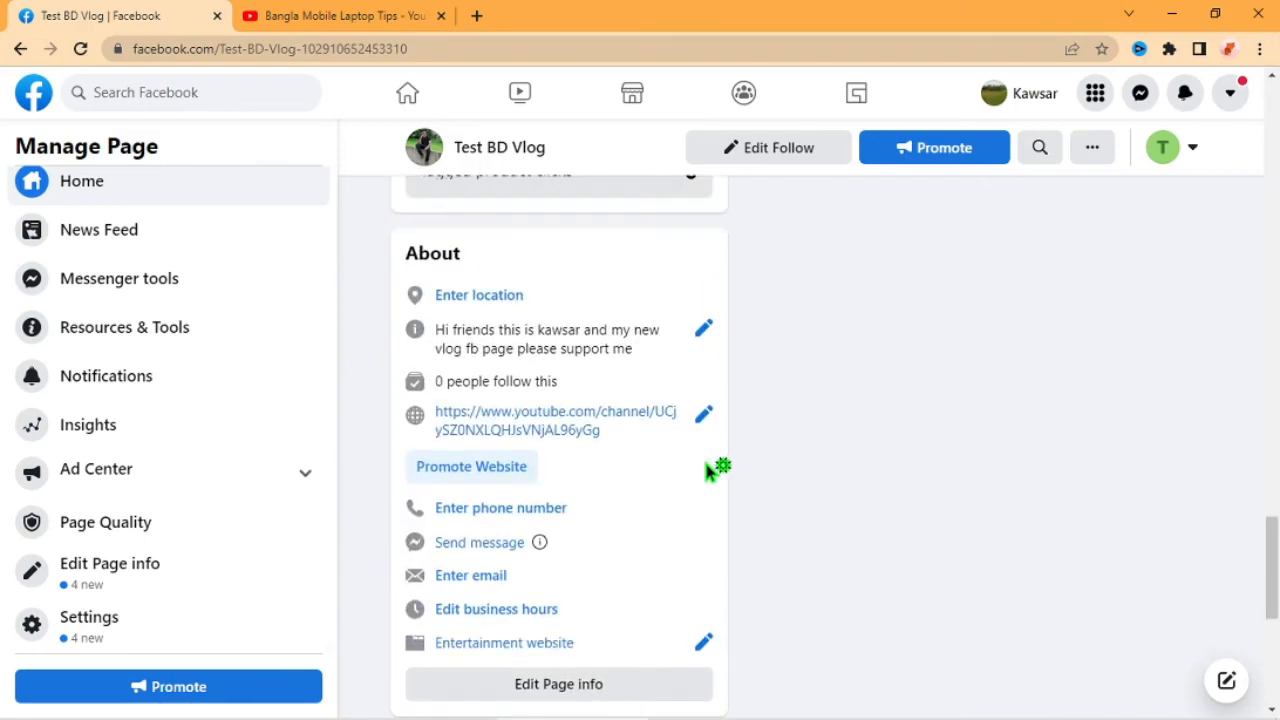
scroll(707, 472, "down", 5)
scroll(706, 473, "up", 10)
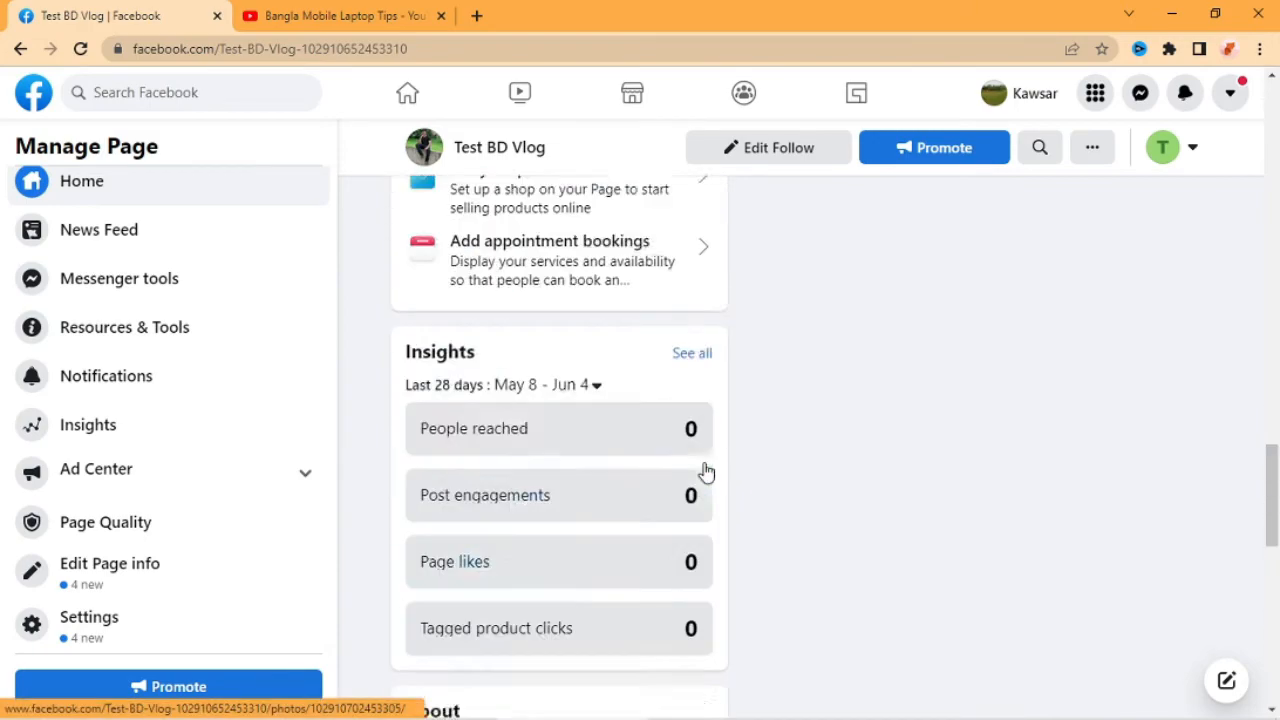
scroll(705, 471, "up", 10)
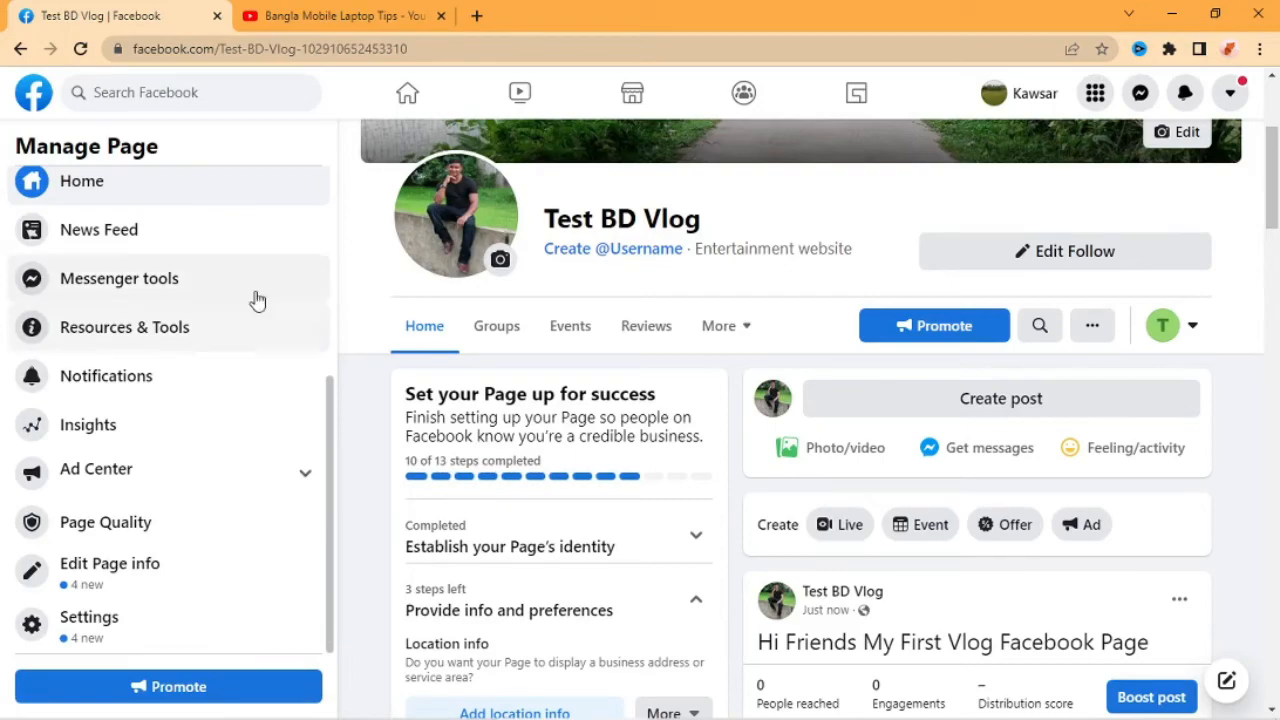
scroll(418, 396, "up", 3)
scroll(197, 206, "up", 4)
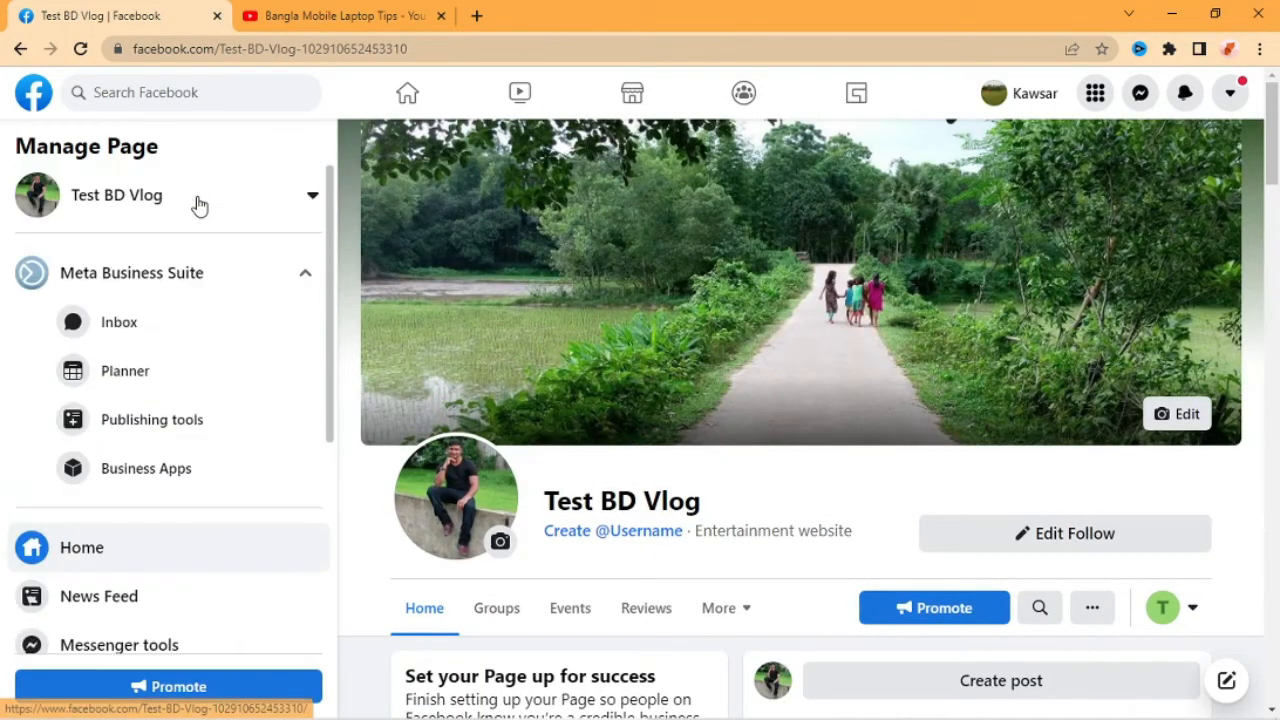
scroll(660, 505, "down", 2)
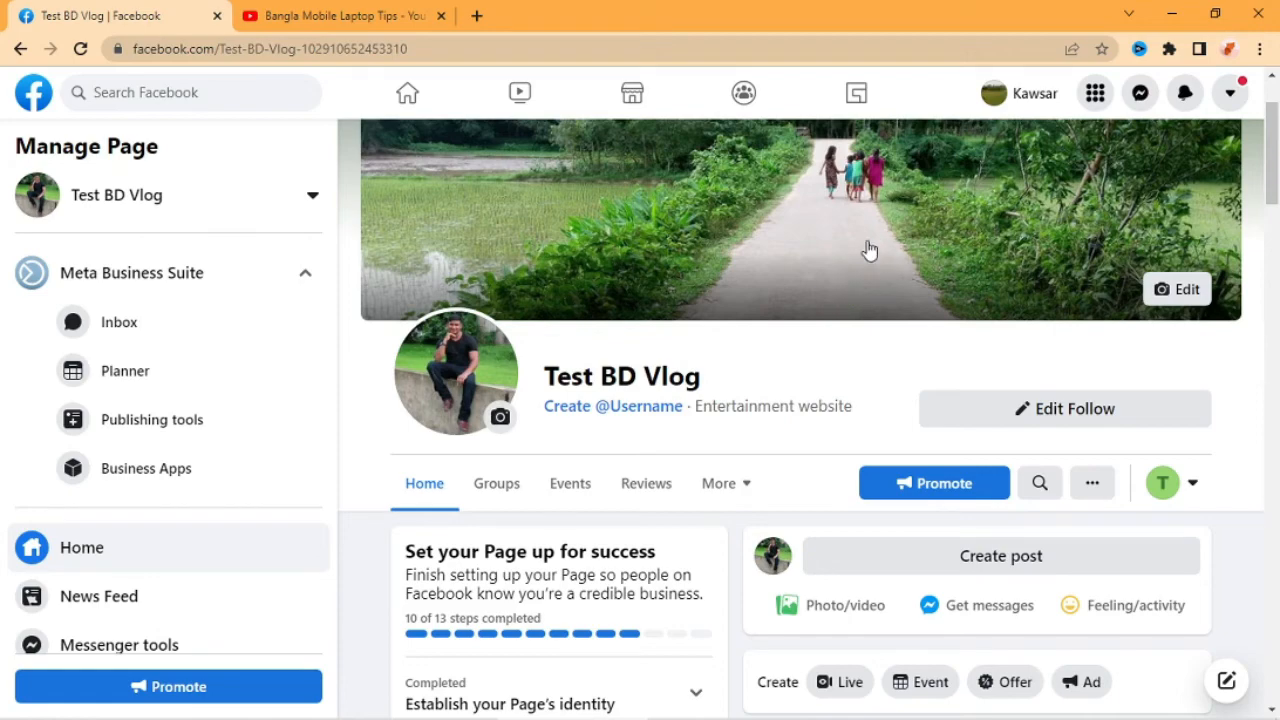
Start a new photo/video post on the Page and bring its Add Photos/Videos area into view
scroll(869, 250, "down", 1)
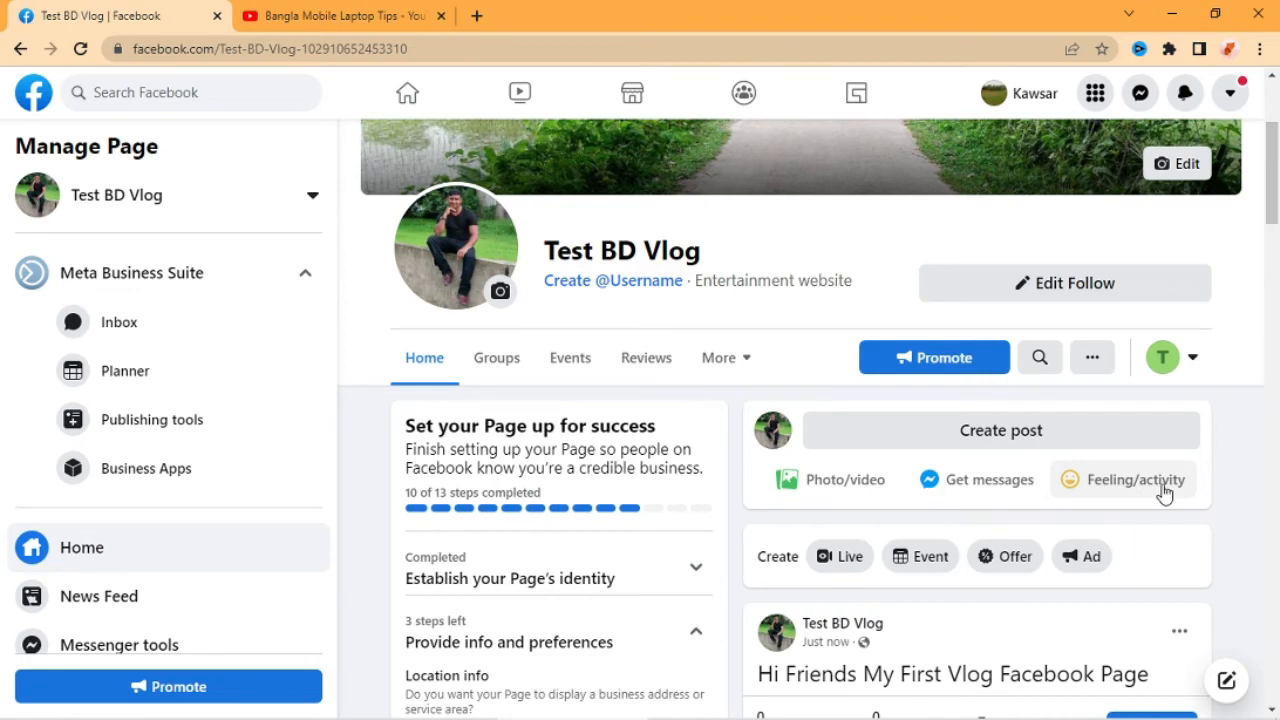
left_click(1036, 434)
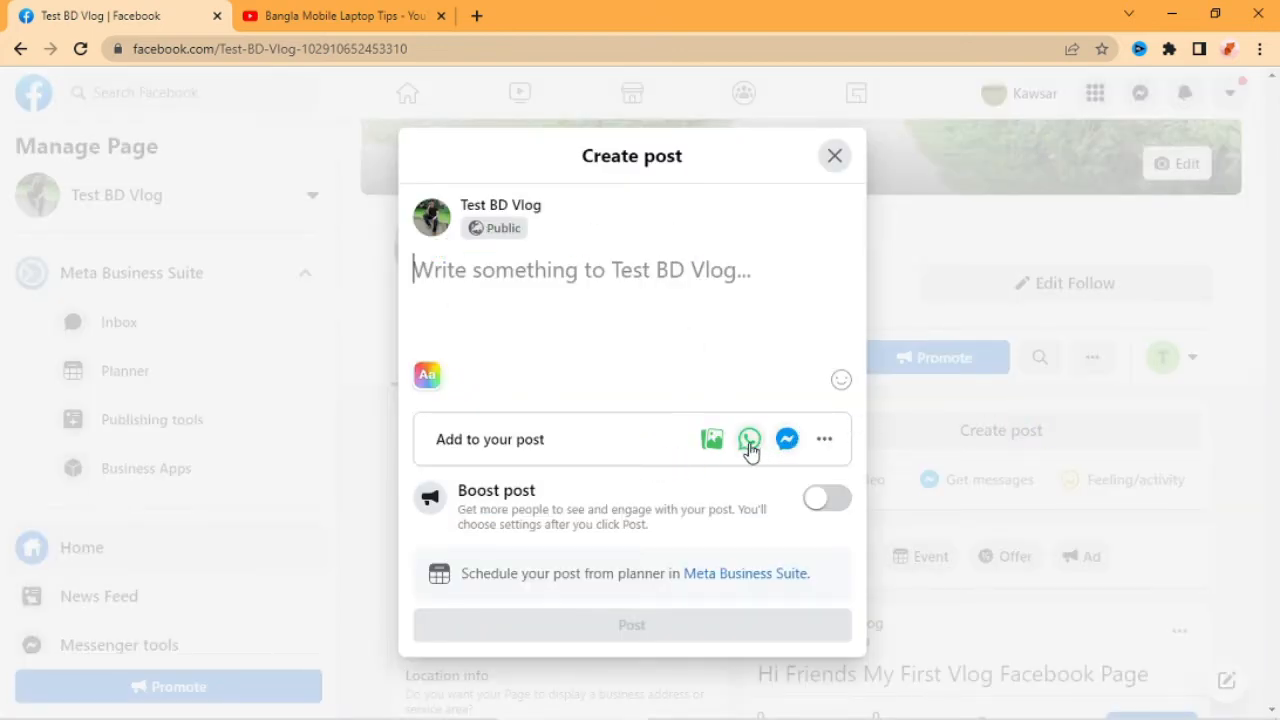
left_click(832, 158)
left_click(822, 490)
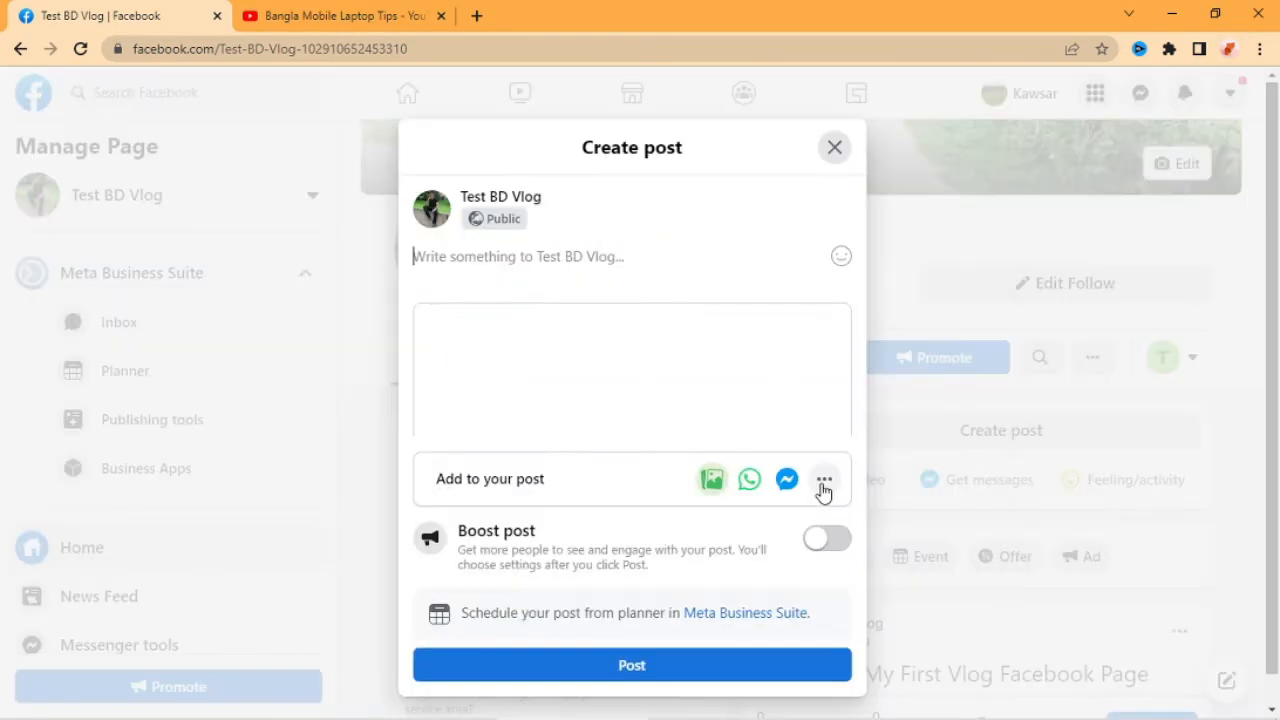
scroll(652, 383, "down", 1)
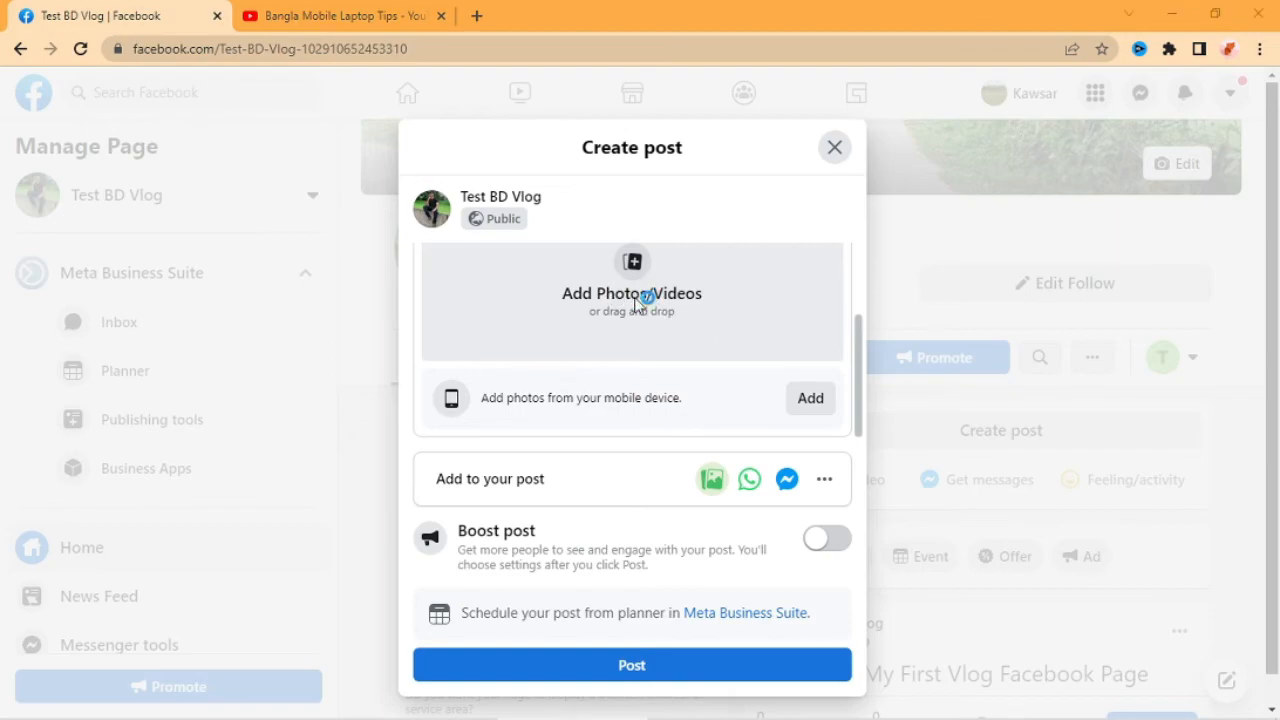
left_click(641, 296)
scroll(365, 225, "down", 15)
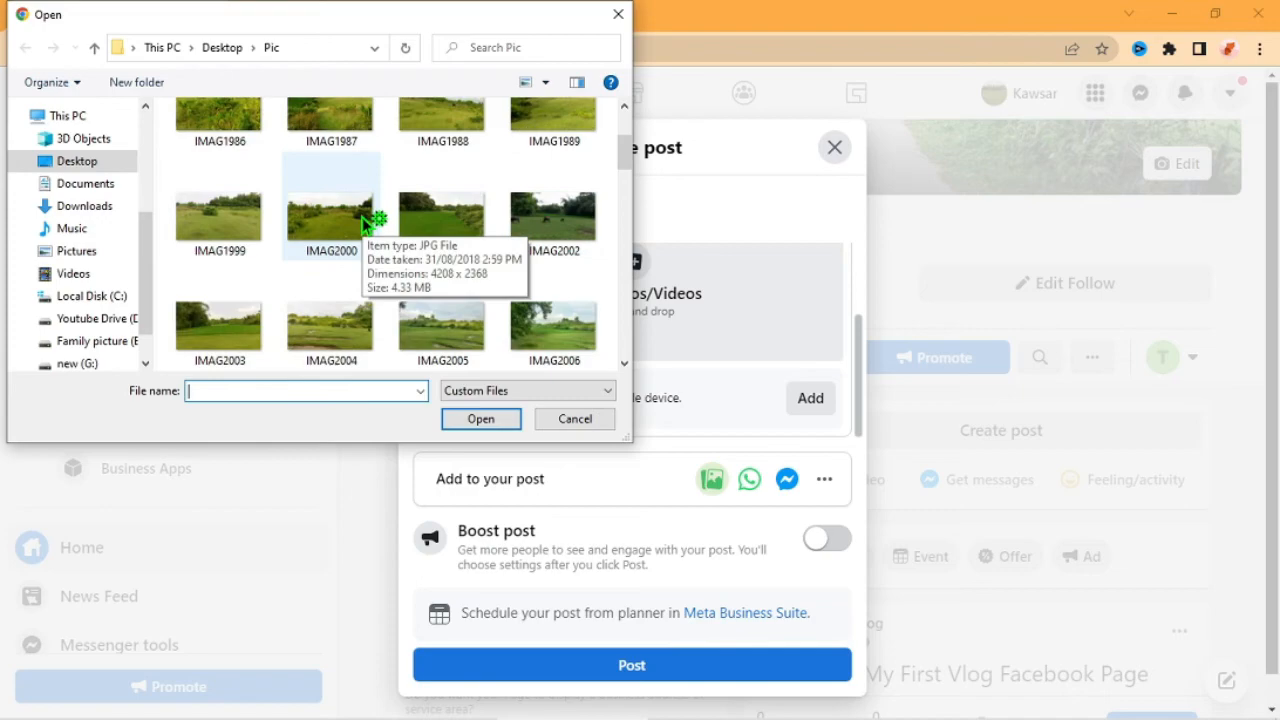
scroll(365, 225, "down", 20)
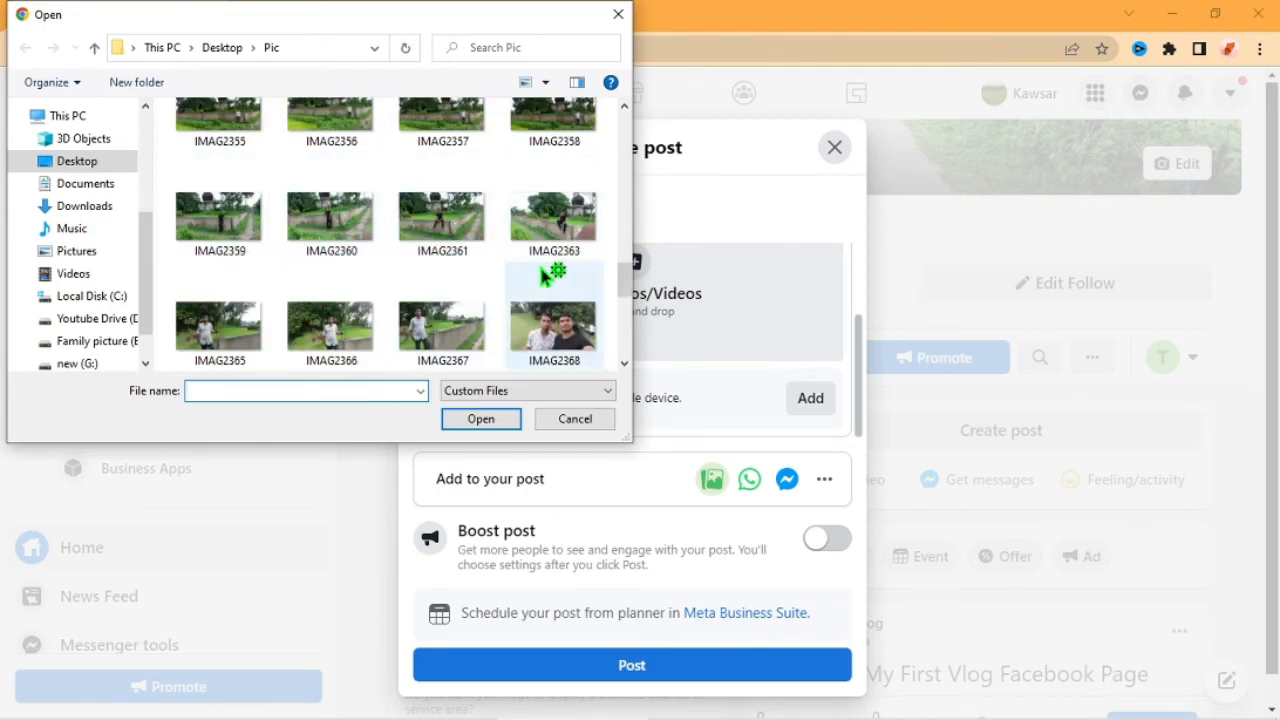
left_click(620, 18)
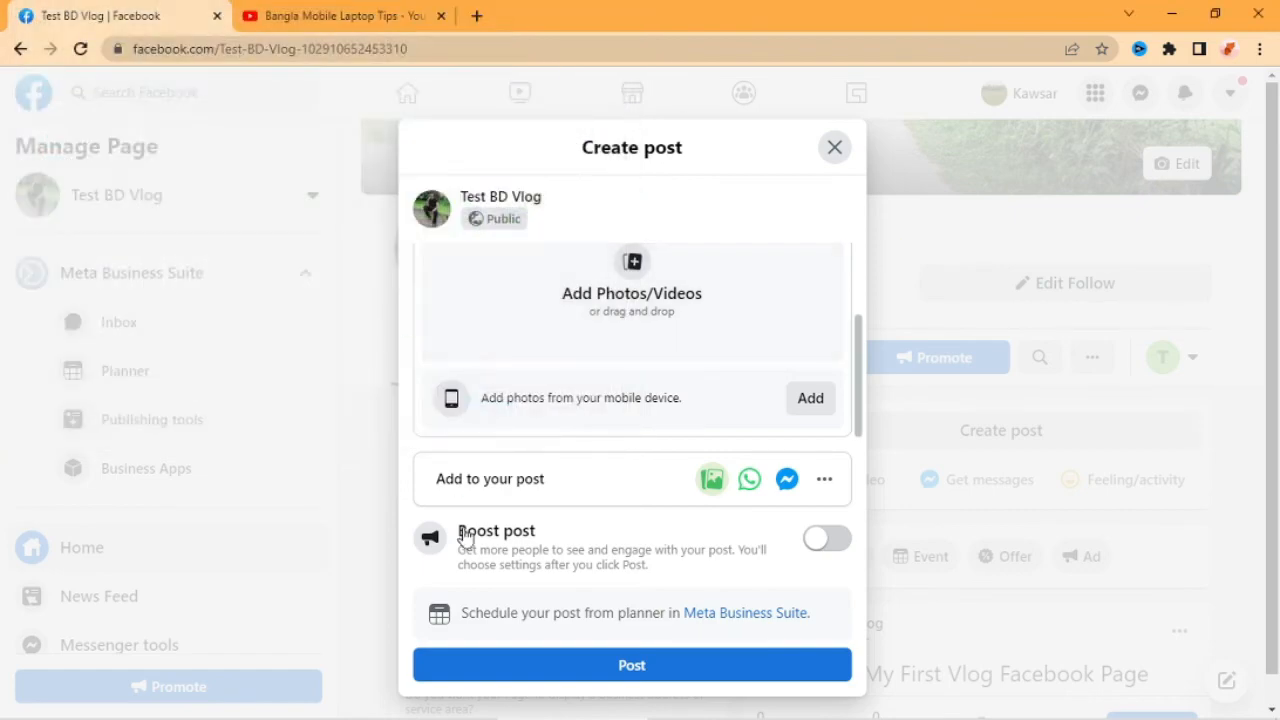
Attach the bridge photo IMAG2144 from the Desktop's Pic folder to the new post
left_click(620, 268)
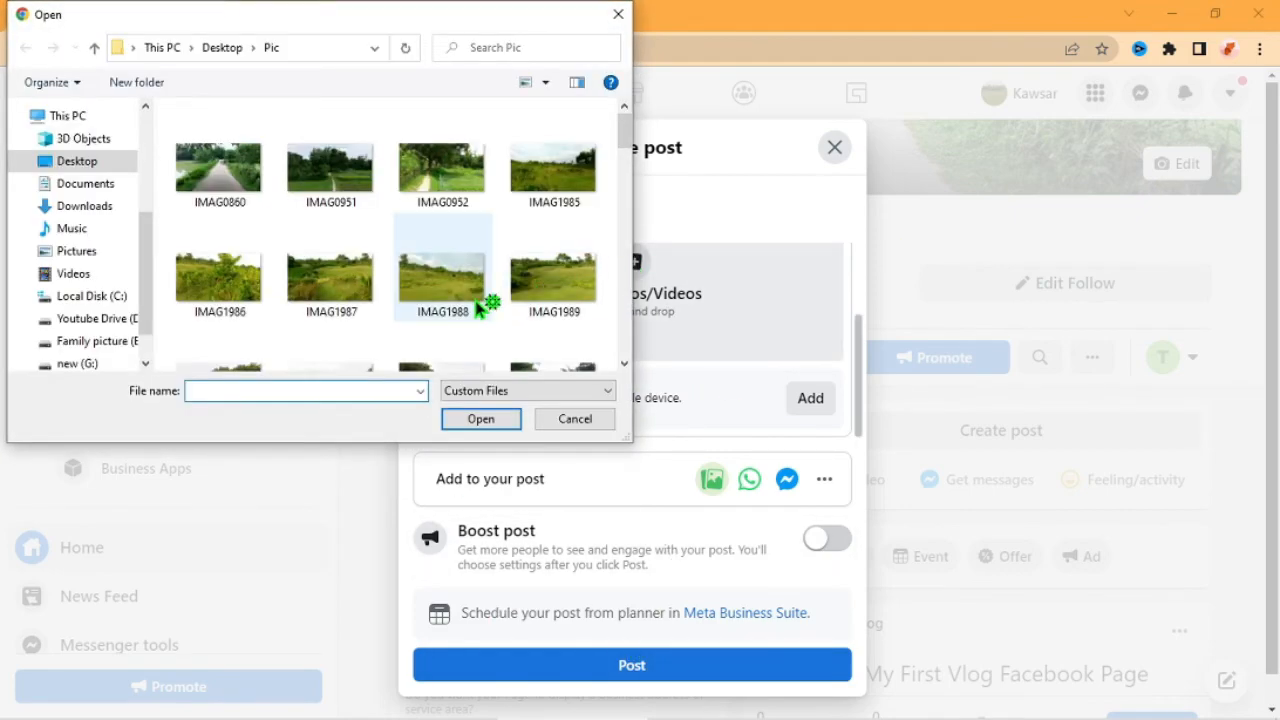
scroll(478, 310, "down", 3)
scroll(478, 308, "down", 2)
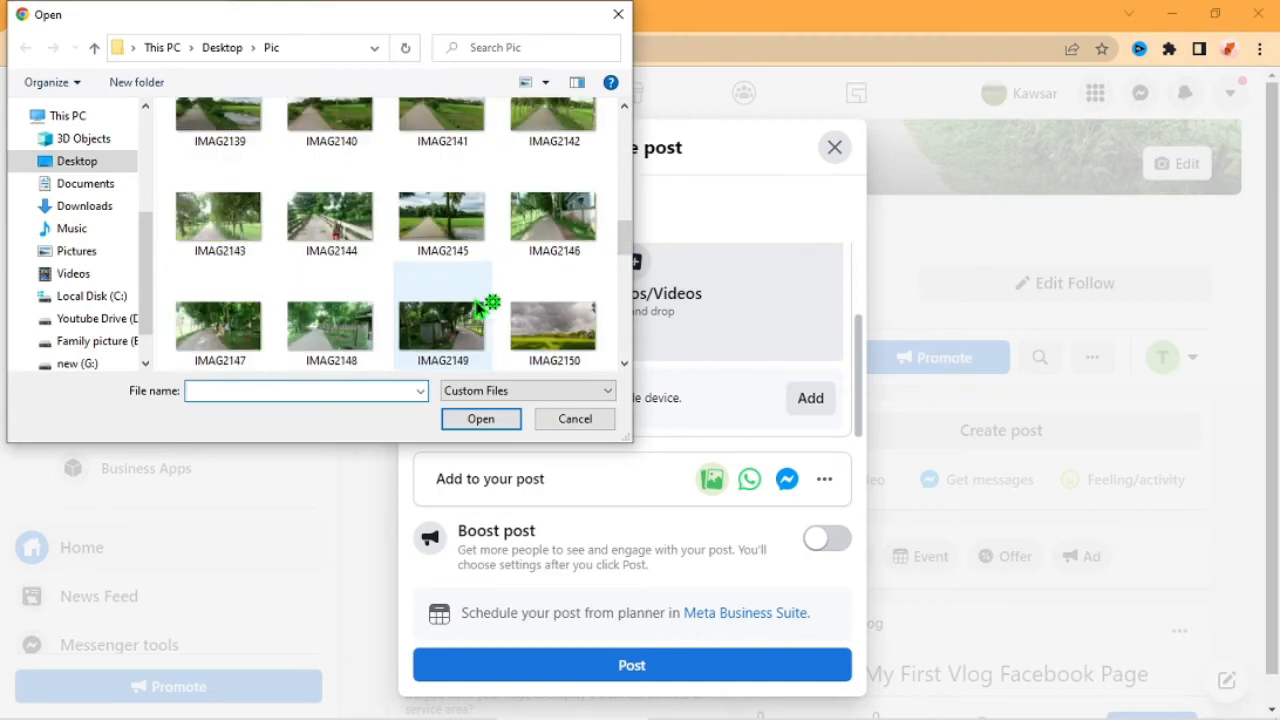
left_click(330, 220)
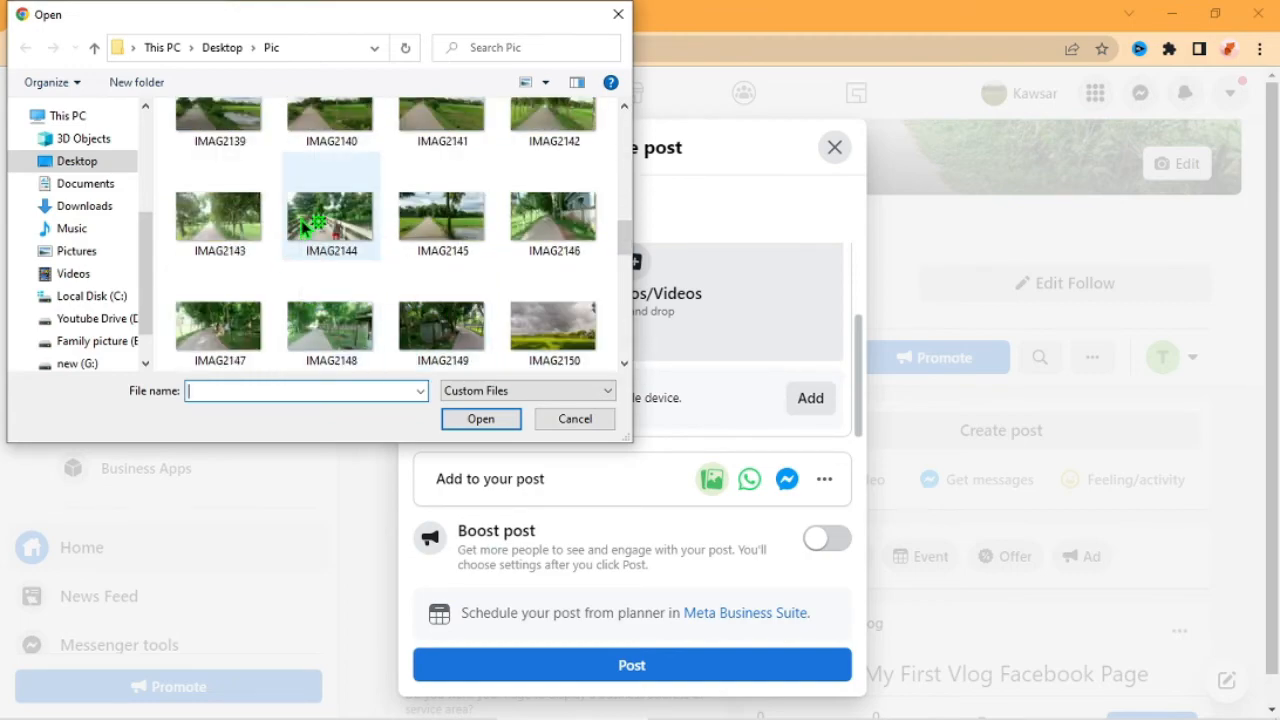
left_click(489, 420)
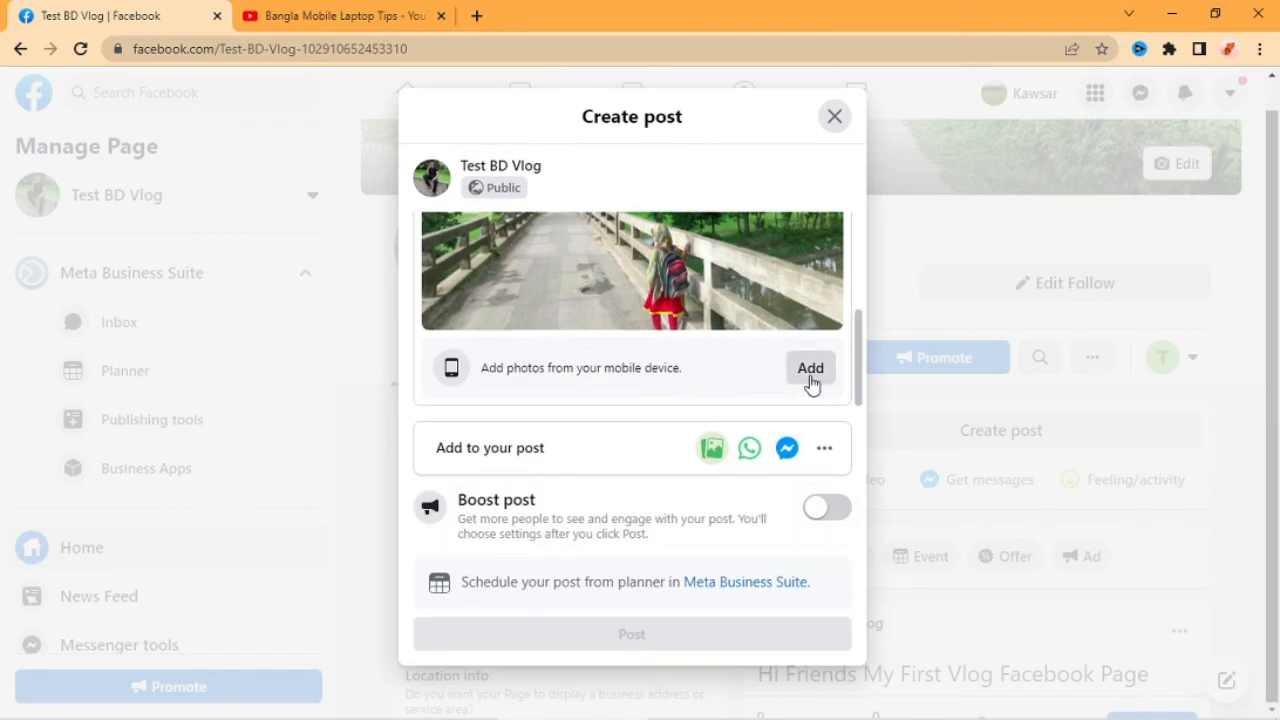
Request adding photos from the mobile device and publish the photo post without boosting it
left_click(810, 370)
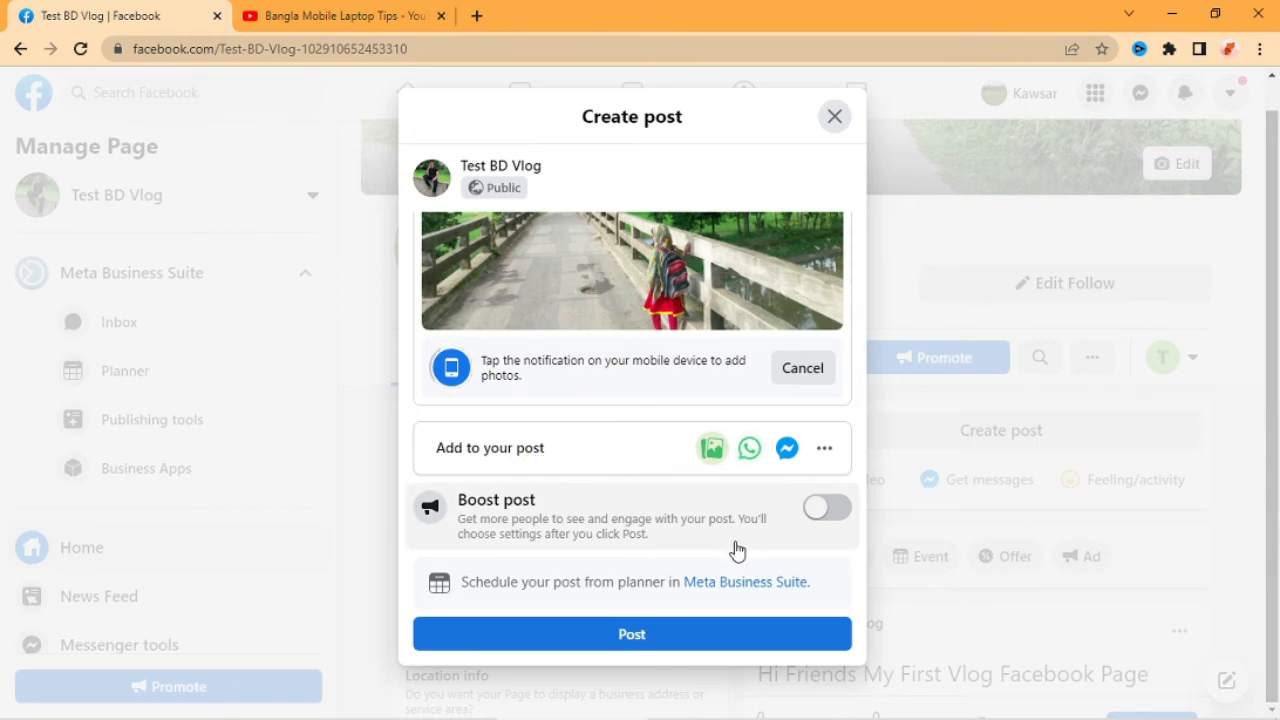
left_click(633, 640)
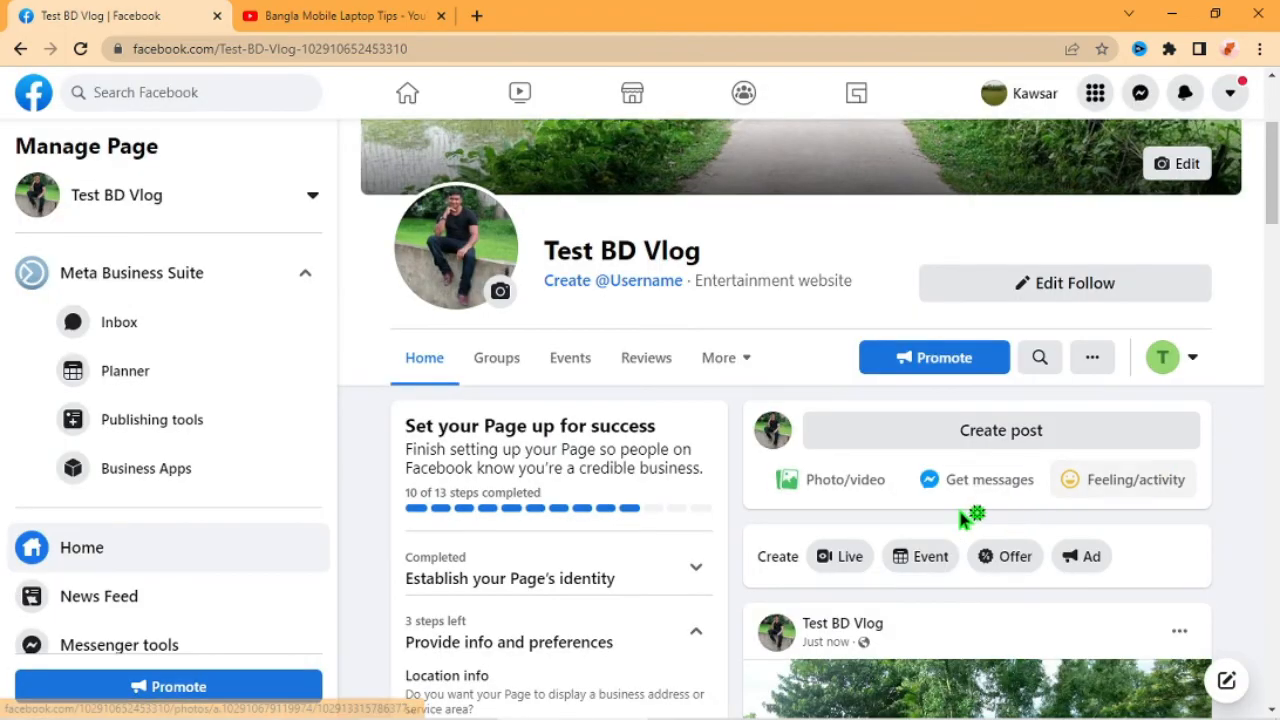
Review the published photo post, the Page's setup checklist and the Page header with its cover photo
scroll(966, 517, "down", 4)
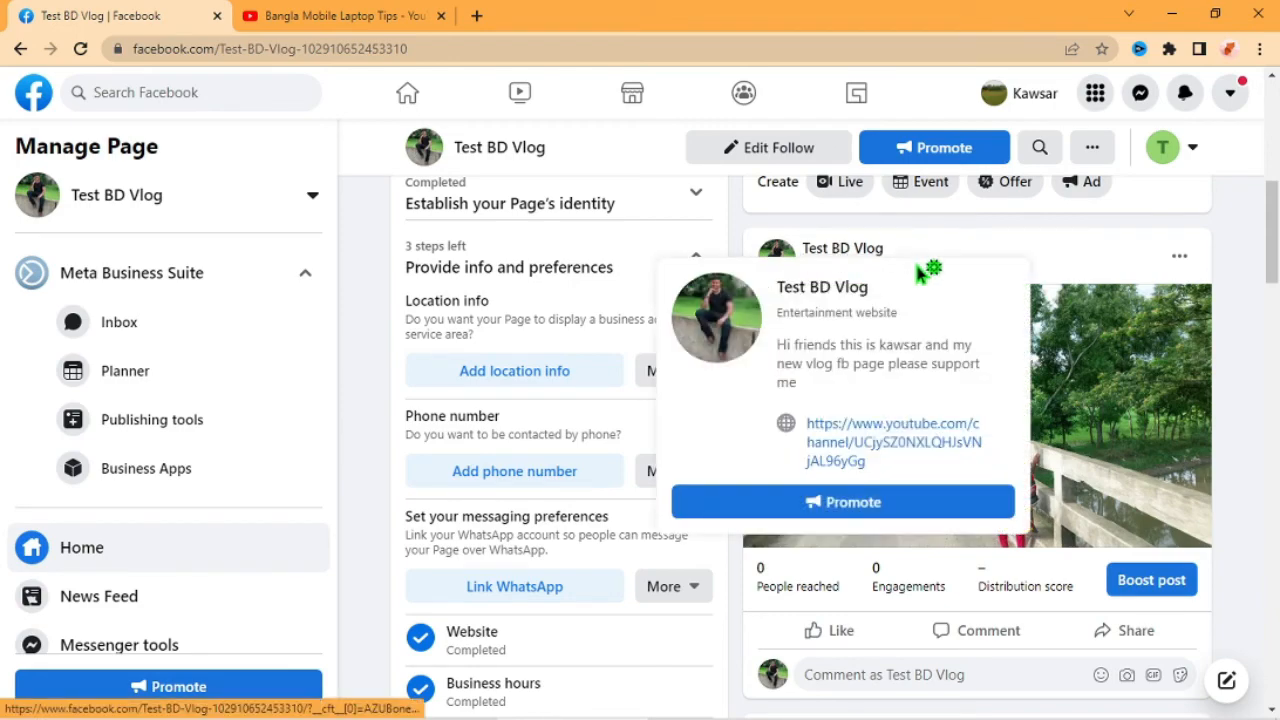
scroll(1091, 460, "up", 6)
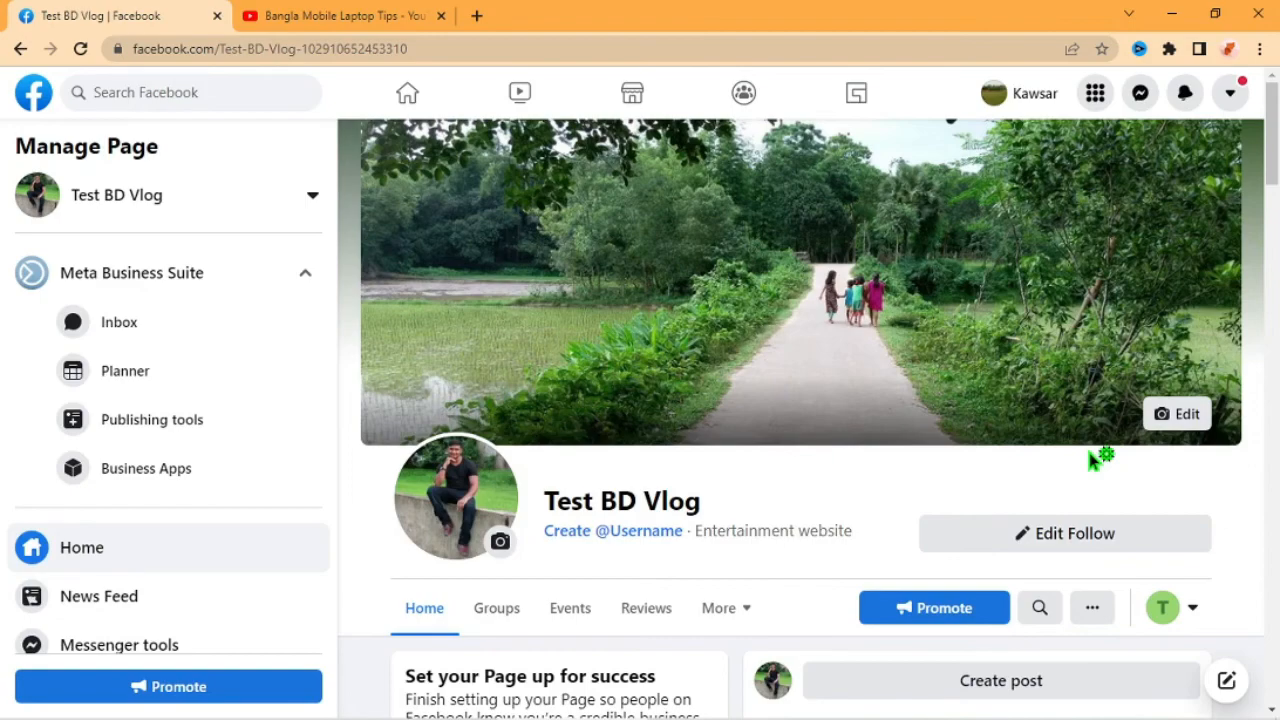
scroll(1093, 460, "down", 5)
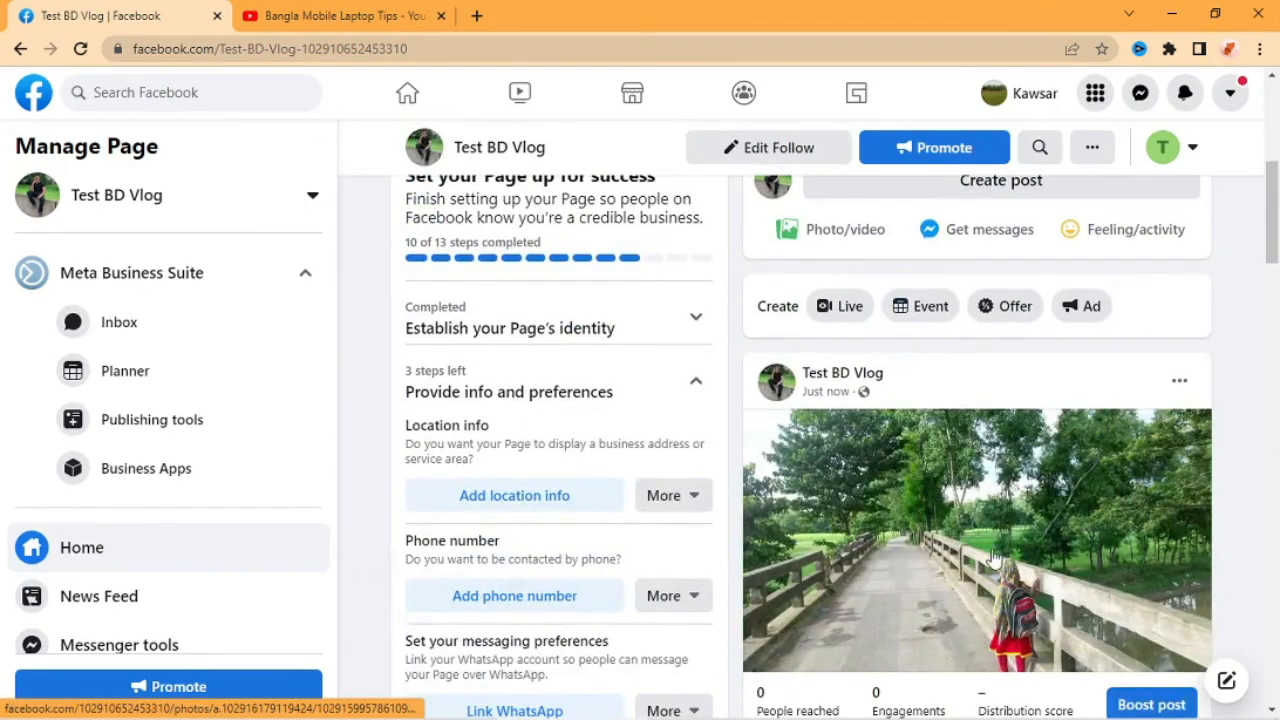
scroll(995, 557, "down", 1)
scroll(995, 557, "up", 4)
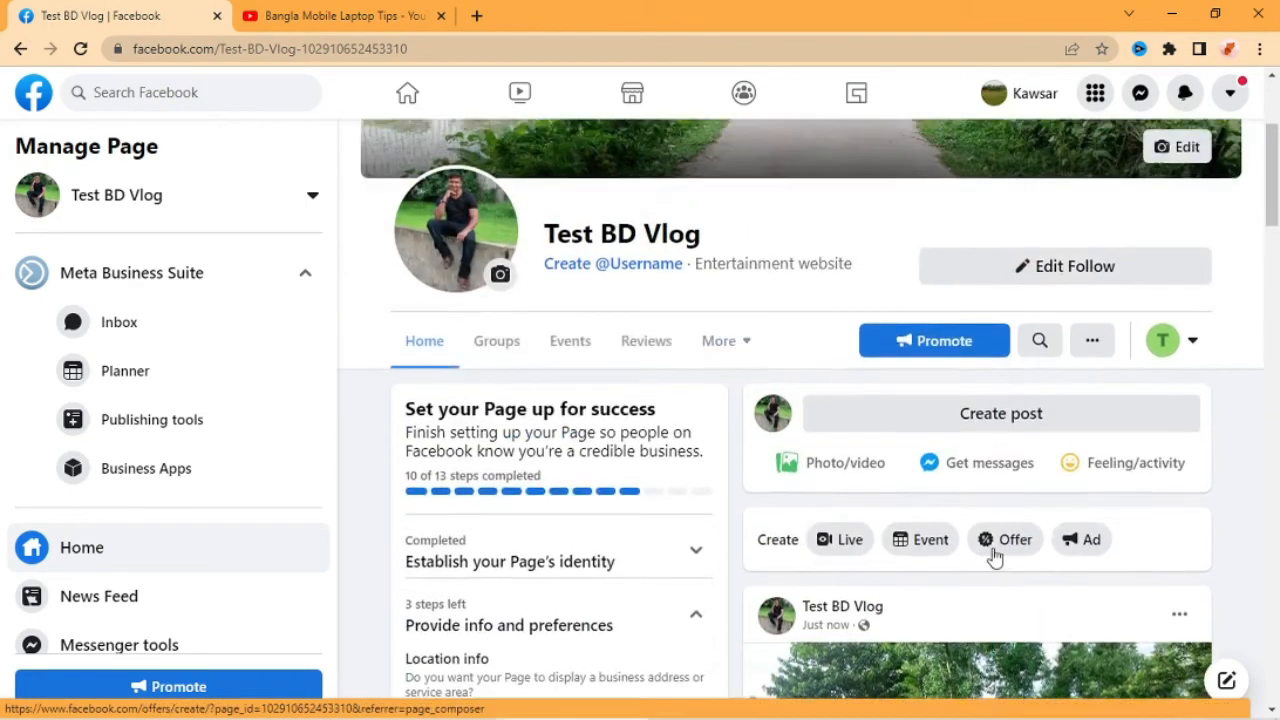
scroll(870, 529, "up", 3)
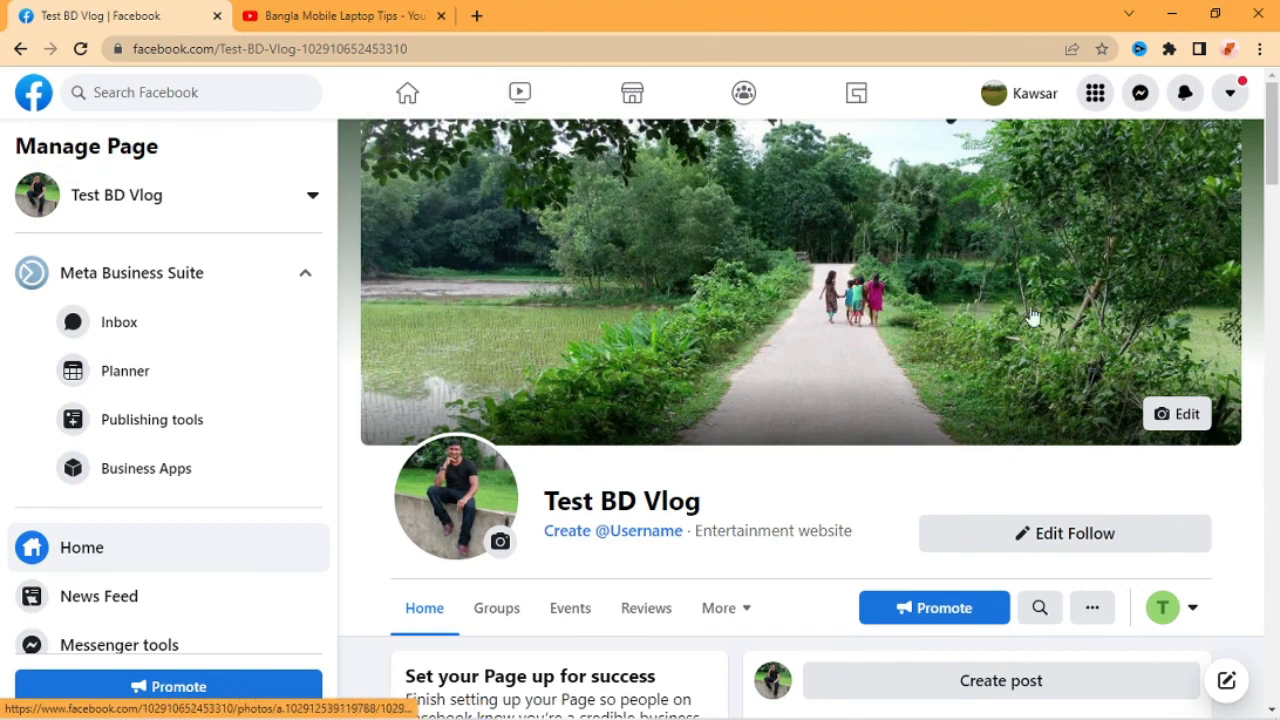
Remove both entries from the recent Facebook searches
left_click(276, 80)
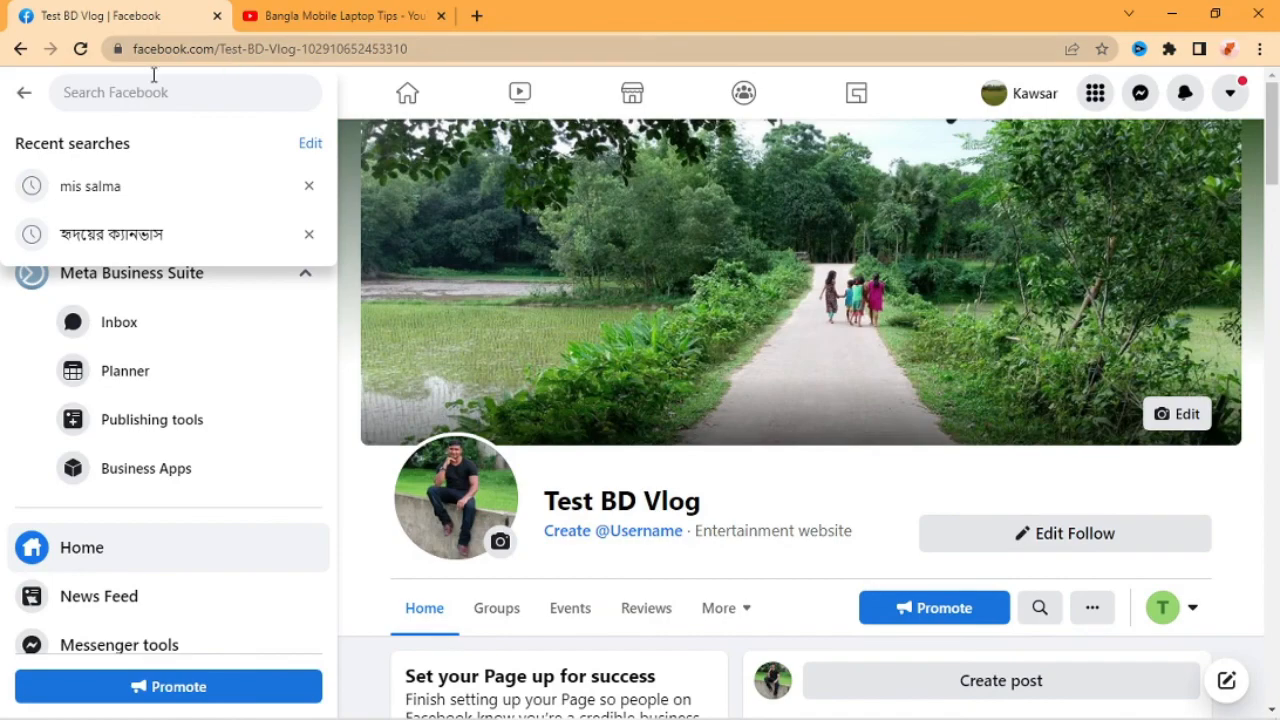
left_click(309, 186)
left_click(309, 186)
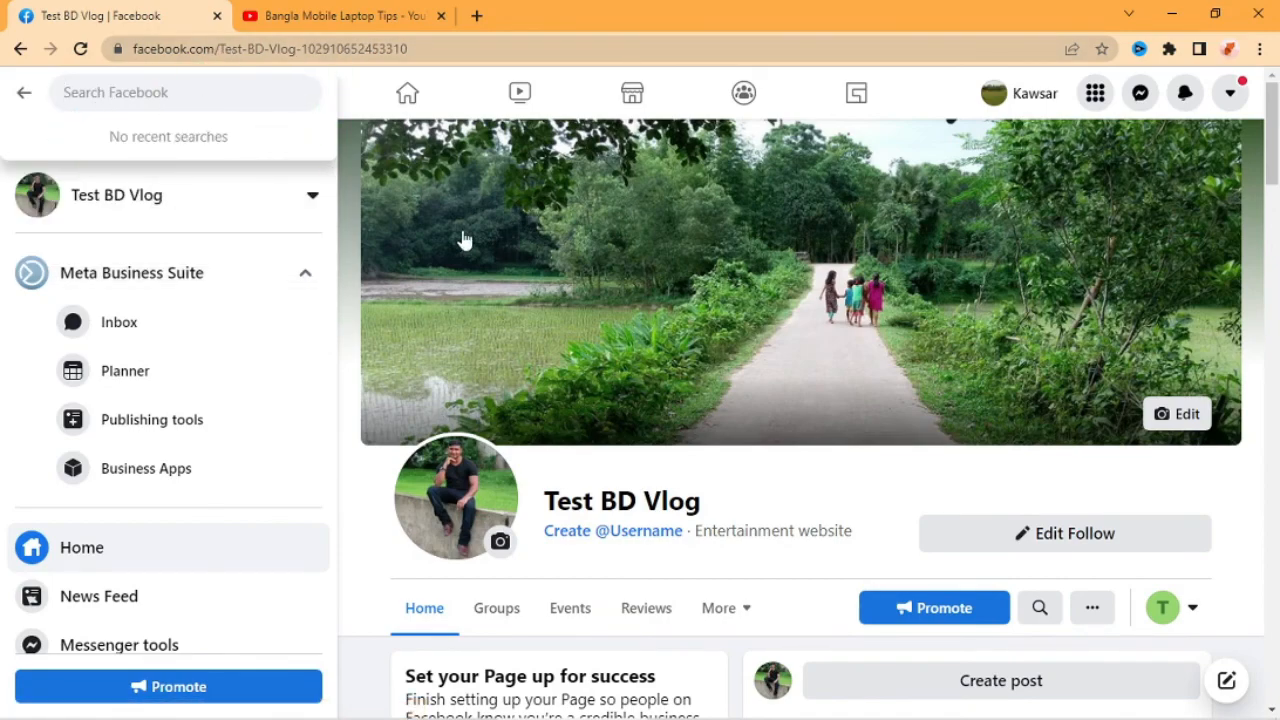
scroll(1080, 392, "down", 5)
scroll(1068, 397, "up", 5)
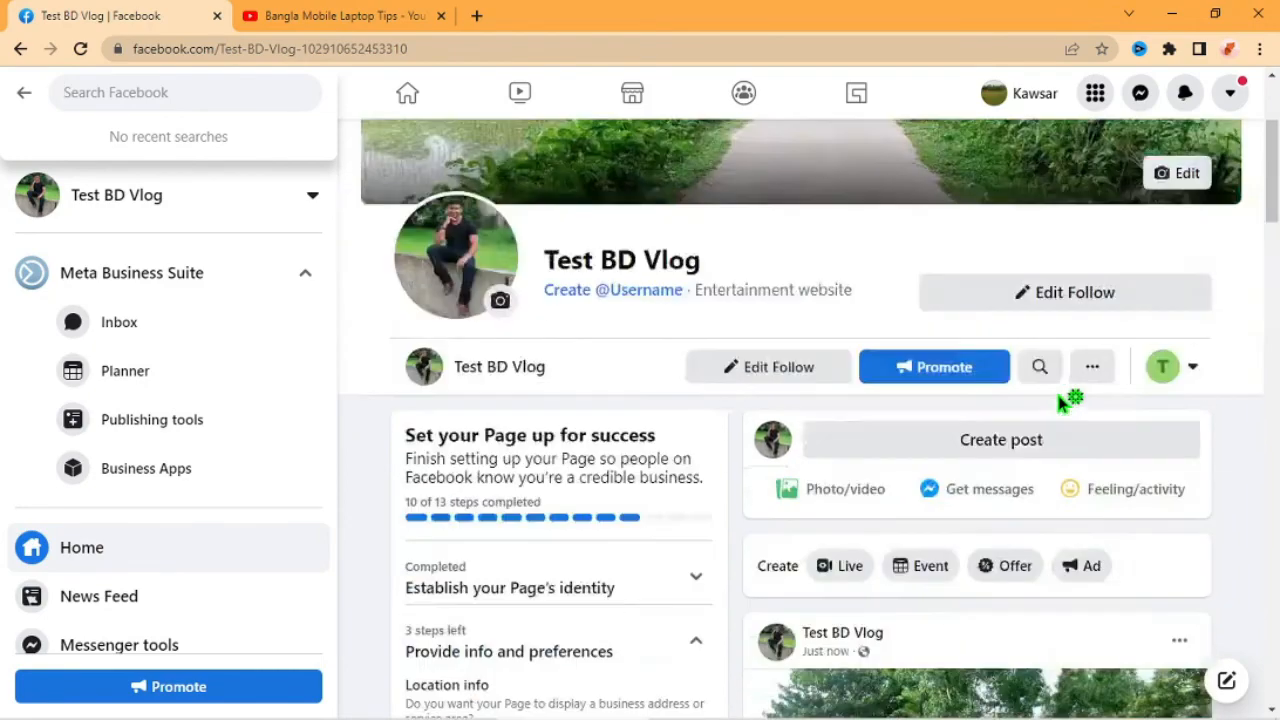